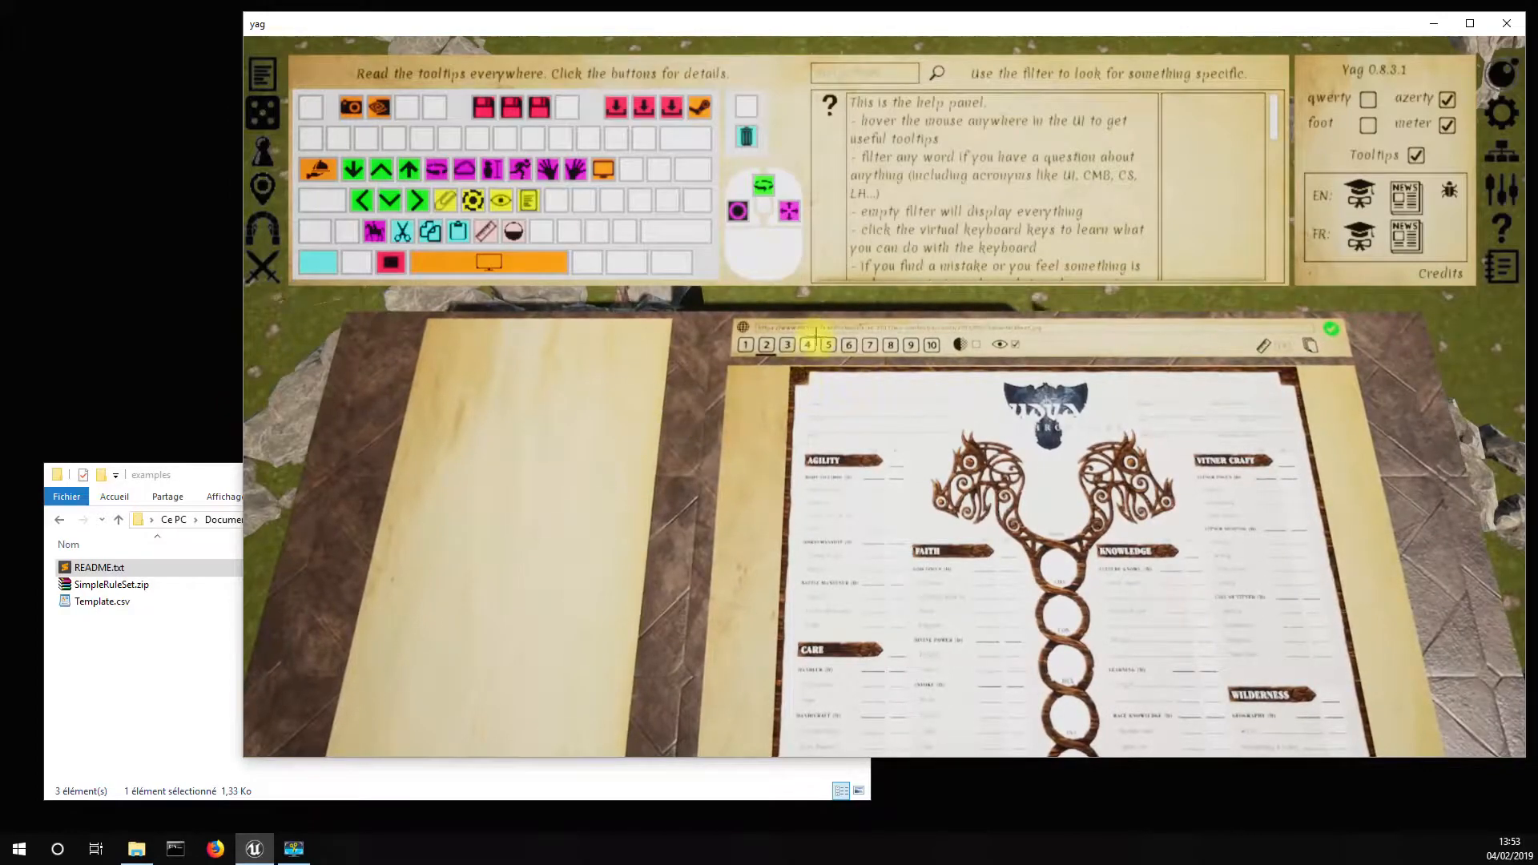
Show page 1 of the portable desk, and put the desk away and bring it back
{"action": "left_click", "coordinate": [748, 346]}
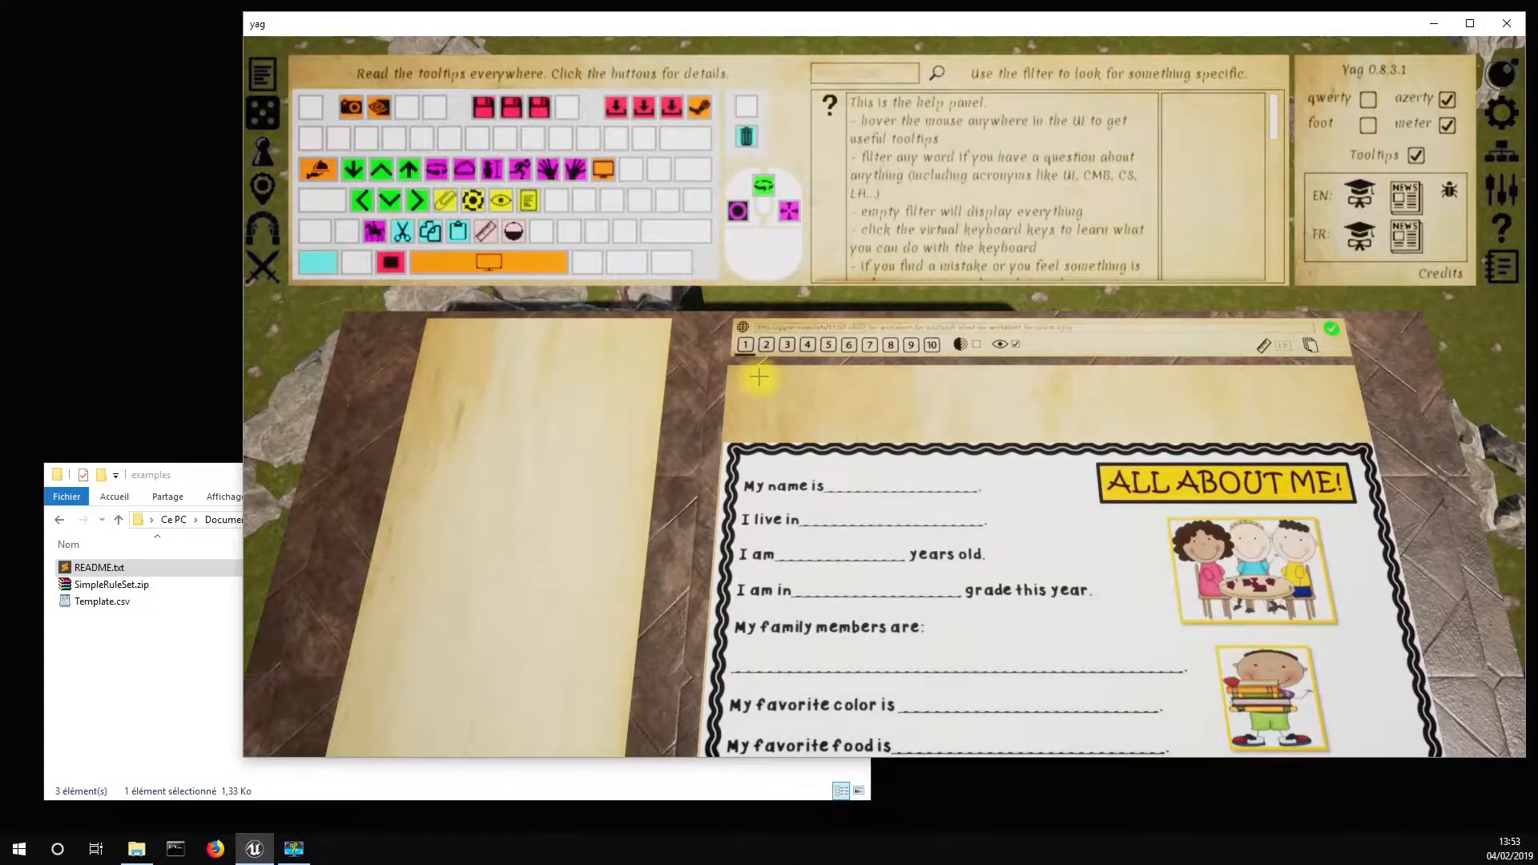
{"action": "left_click", "coordinate": [392, 265]}
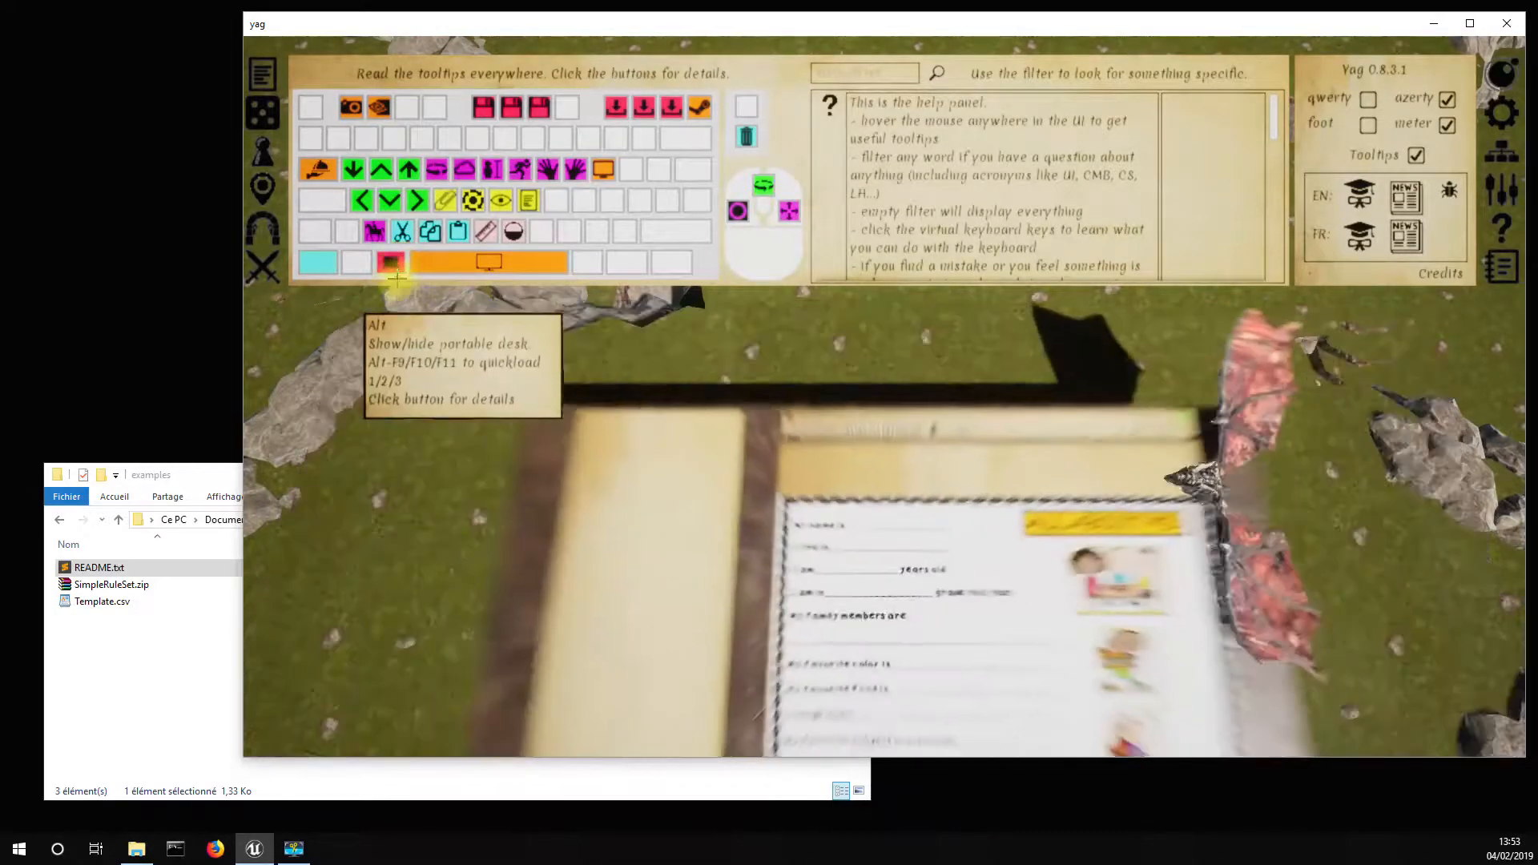
{"action": "key", "text": "alt"}
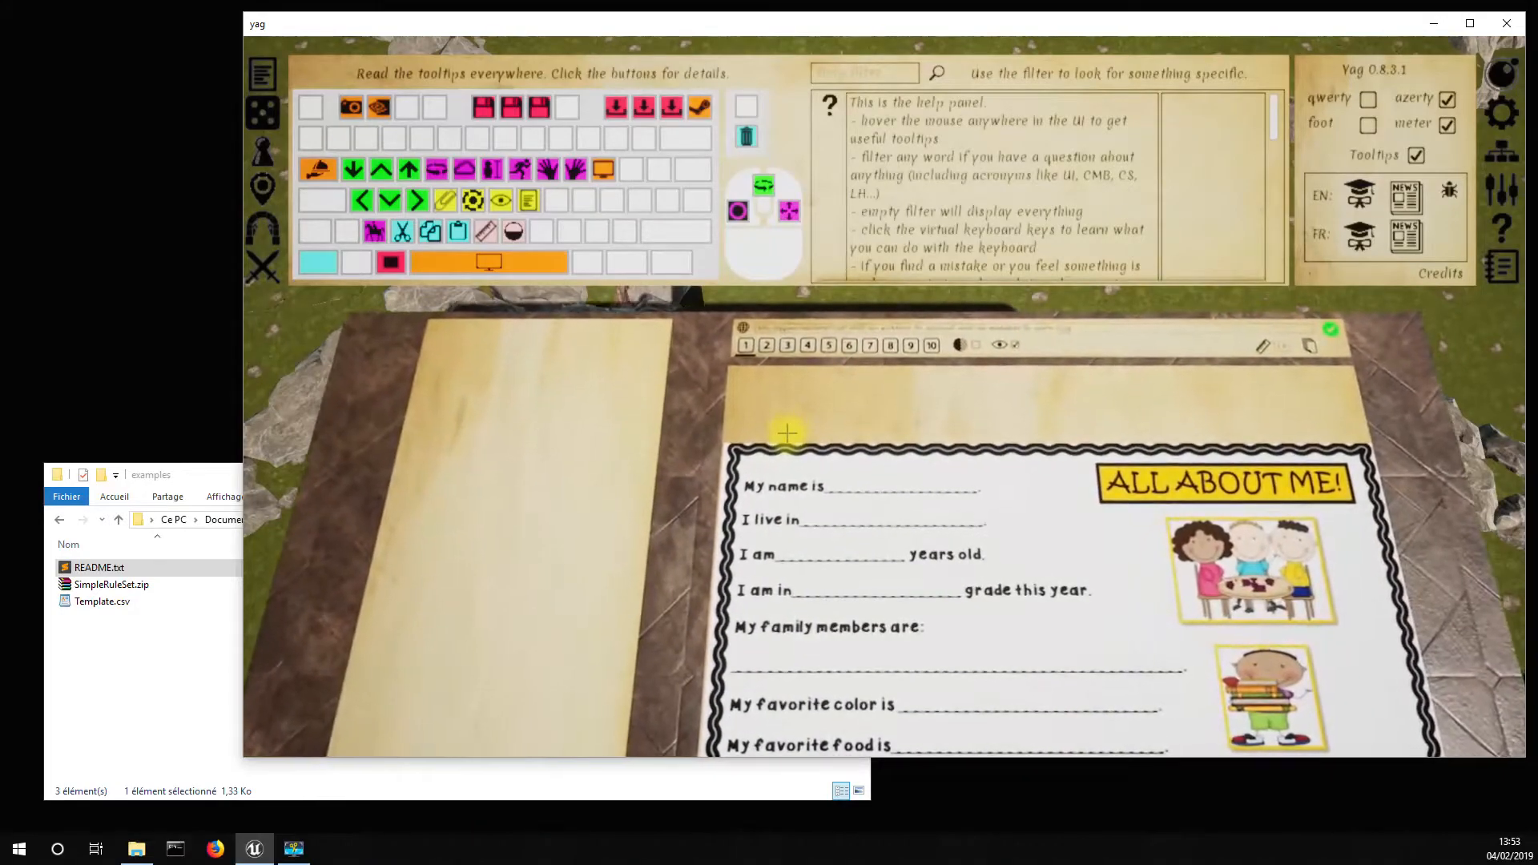
Examine the "All About Me!" worksheet and the desk's page header from several distances and angles
{"action": "left_click_drag", "start_coordinate": [1082, 606], "coordinate": [679, 523]}
{"action": "left_click_drag", "start_coordinate": [996, 329], "coordinate": [1088, 411]}
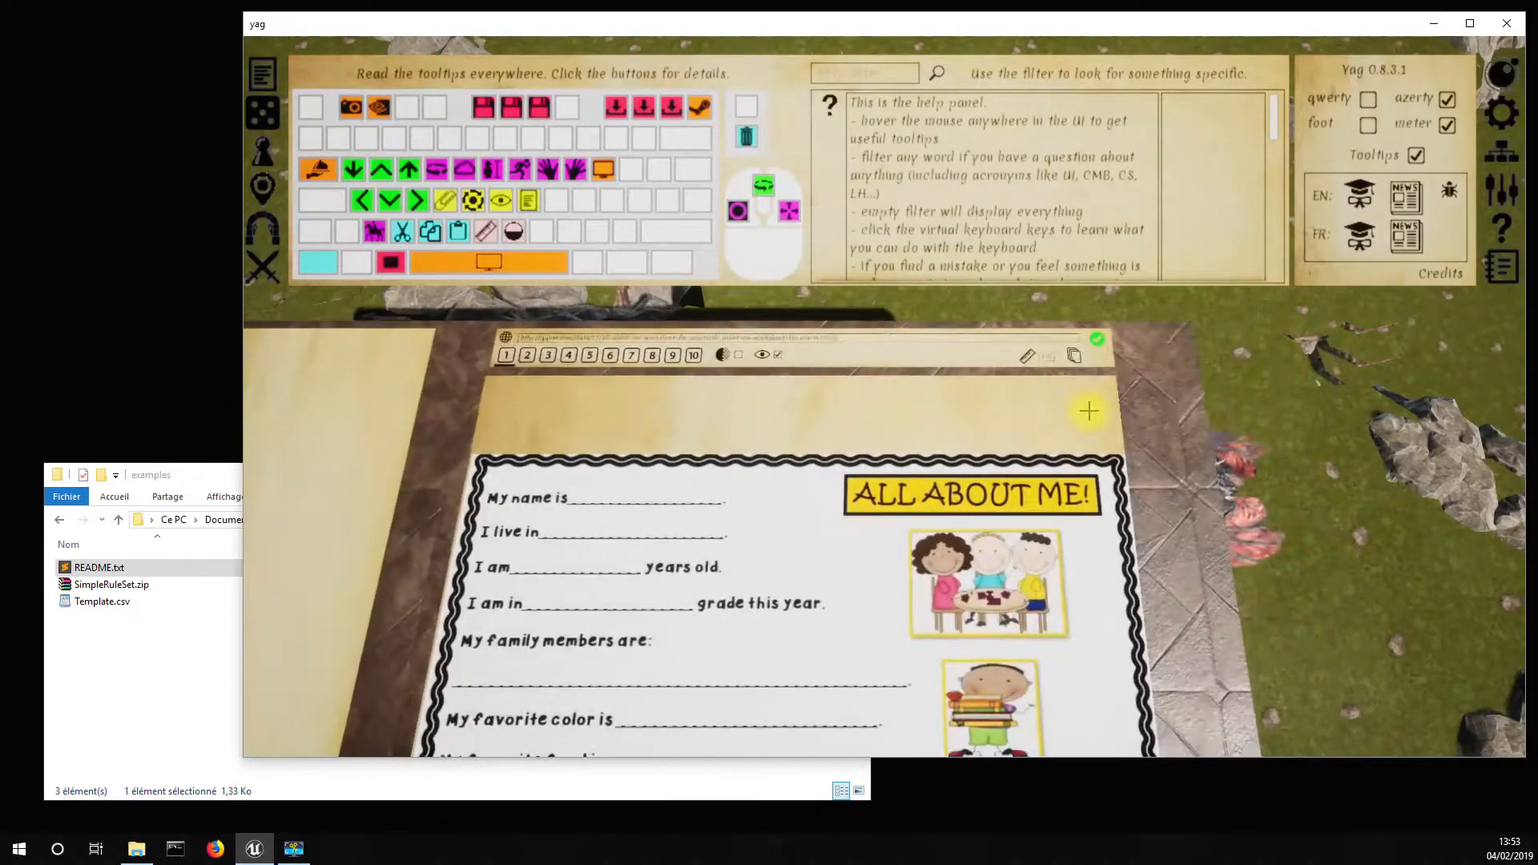
{"action": "left_click_drag", "start_coordinate": [673, 531], "coordinate": [928, 486]}
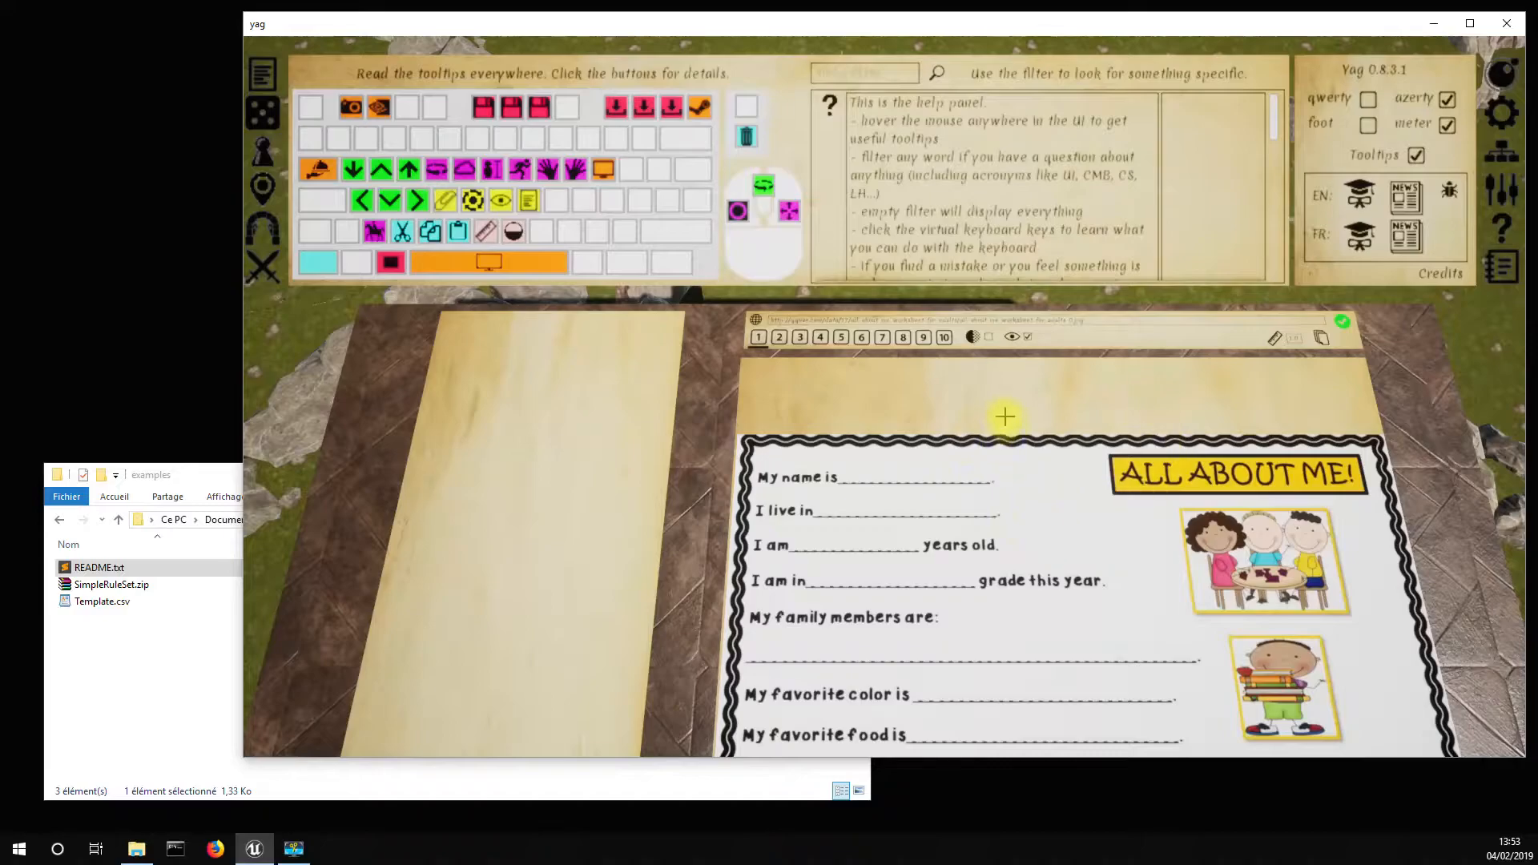
{"action": "key", "text": "z"}
{"action": "key", "text": "a"}
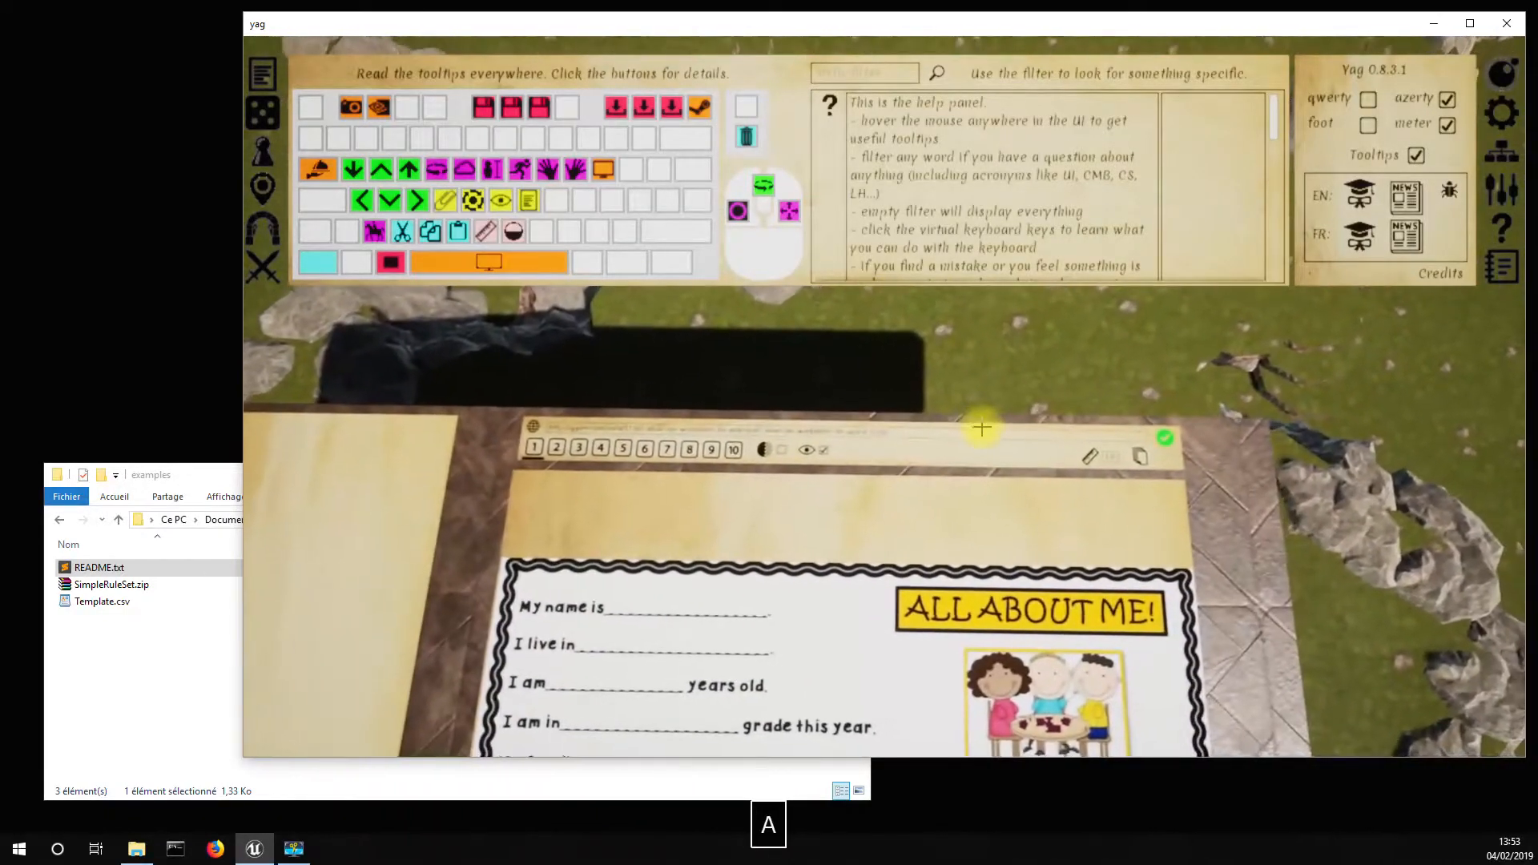
{"action": "key", "text": "q"}
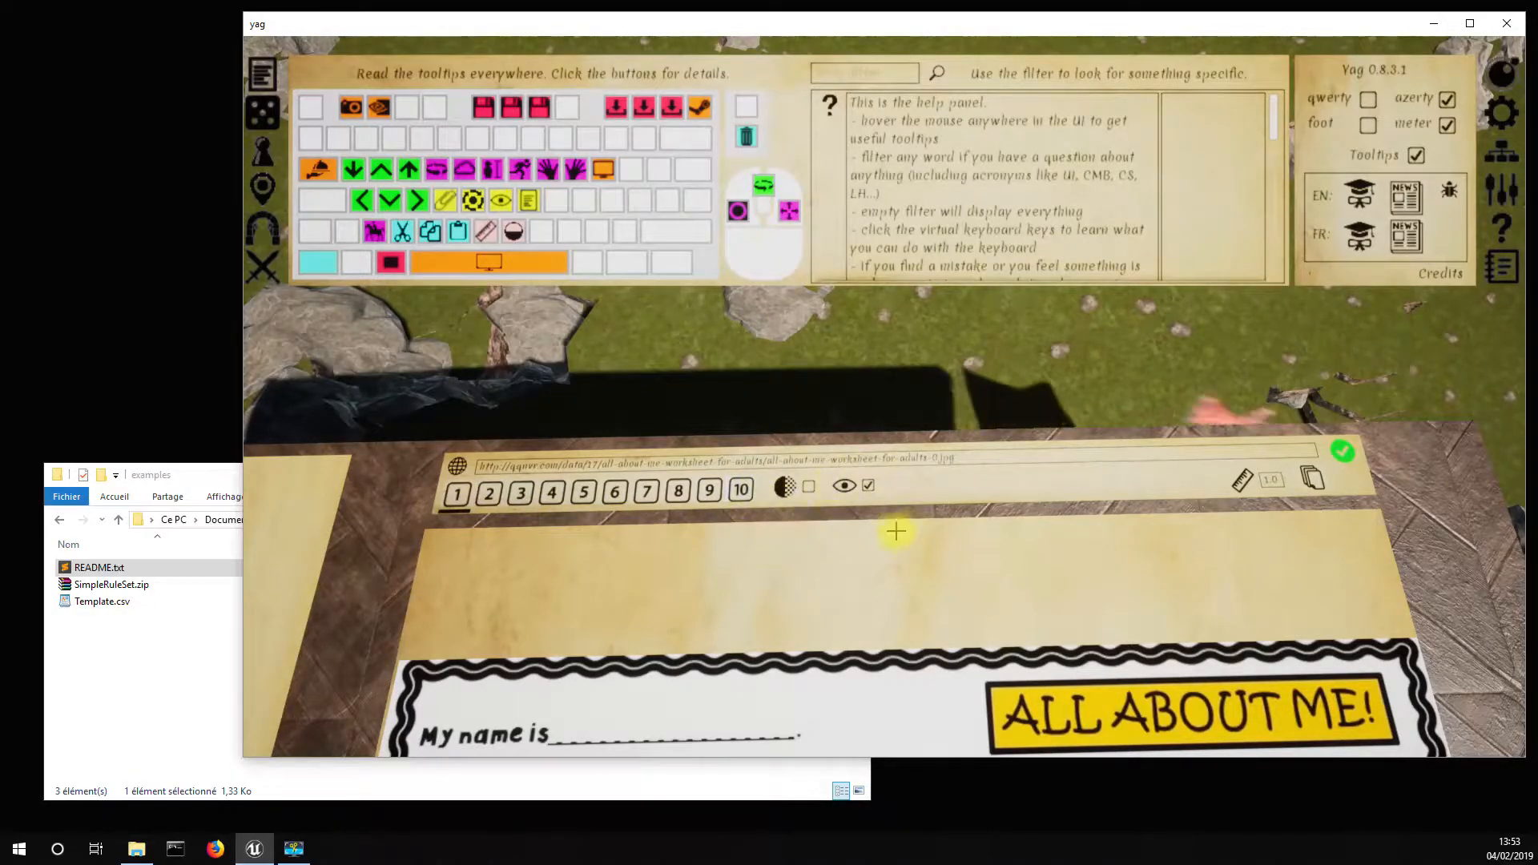
{"action": "key", "text": "s"}
{"action": "key", "text": "e"}
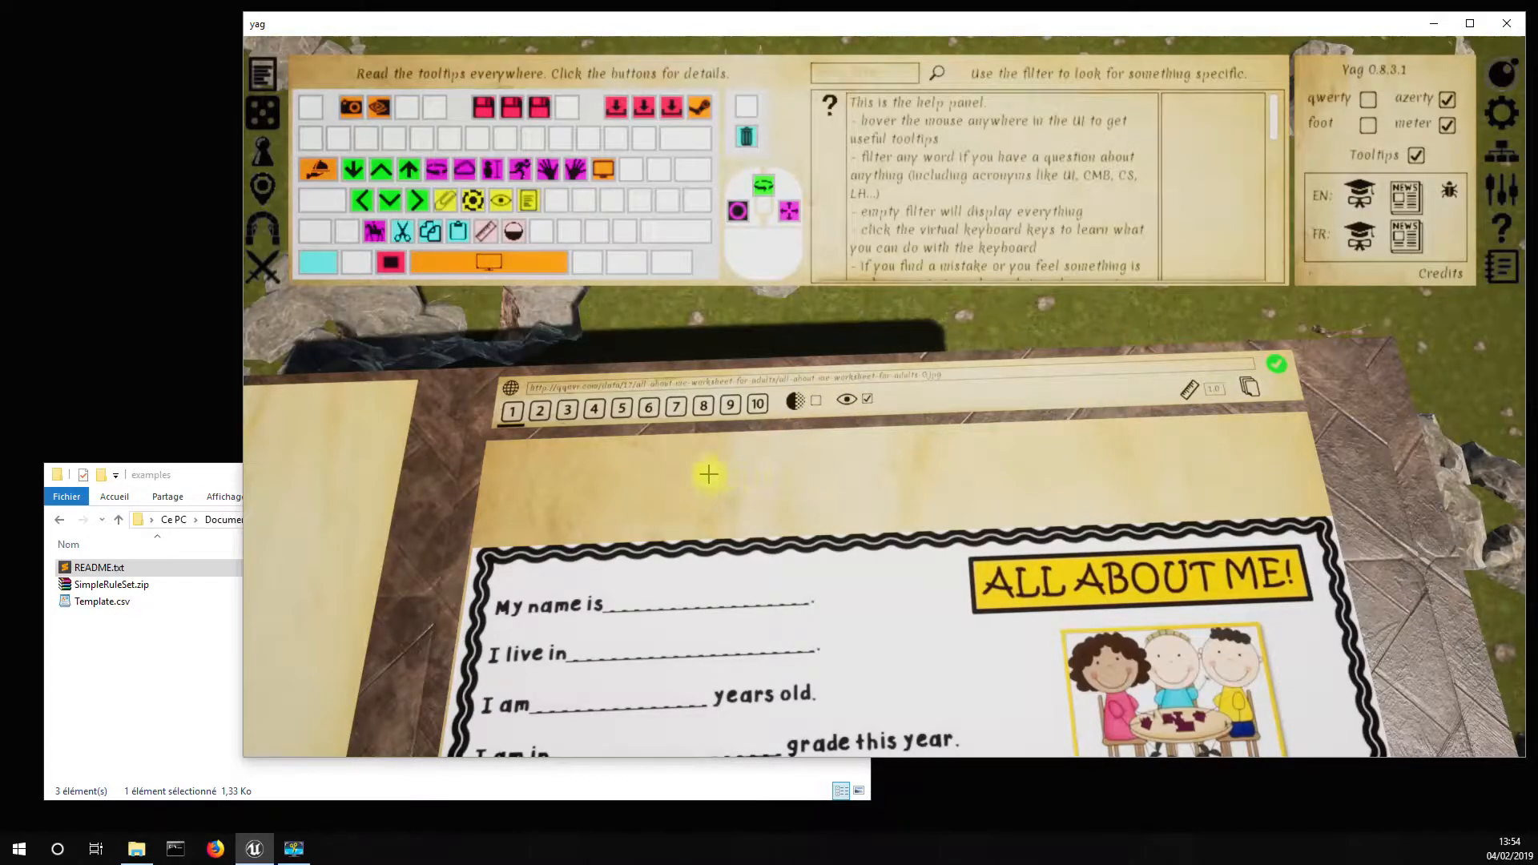
{"action": "key", "text": "s"}
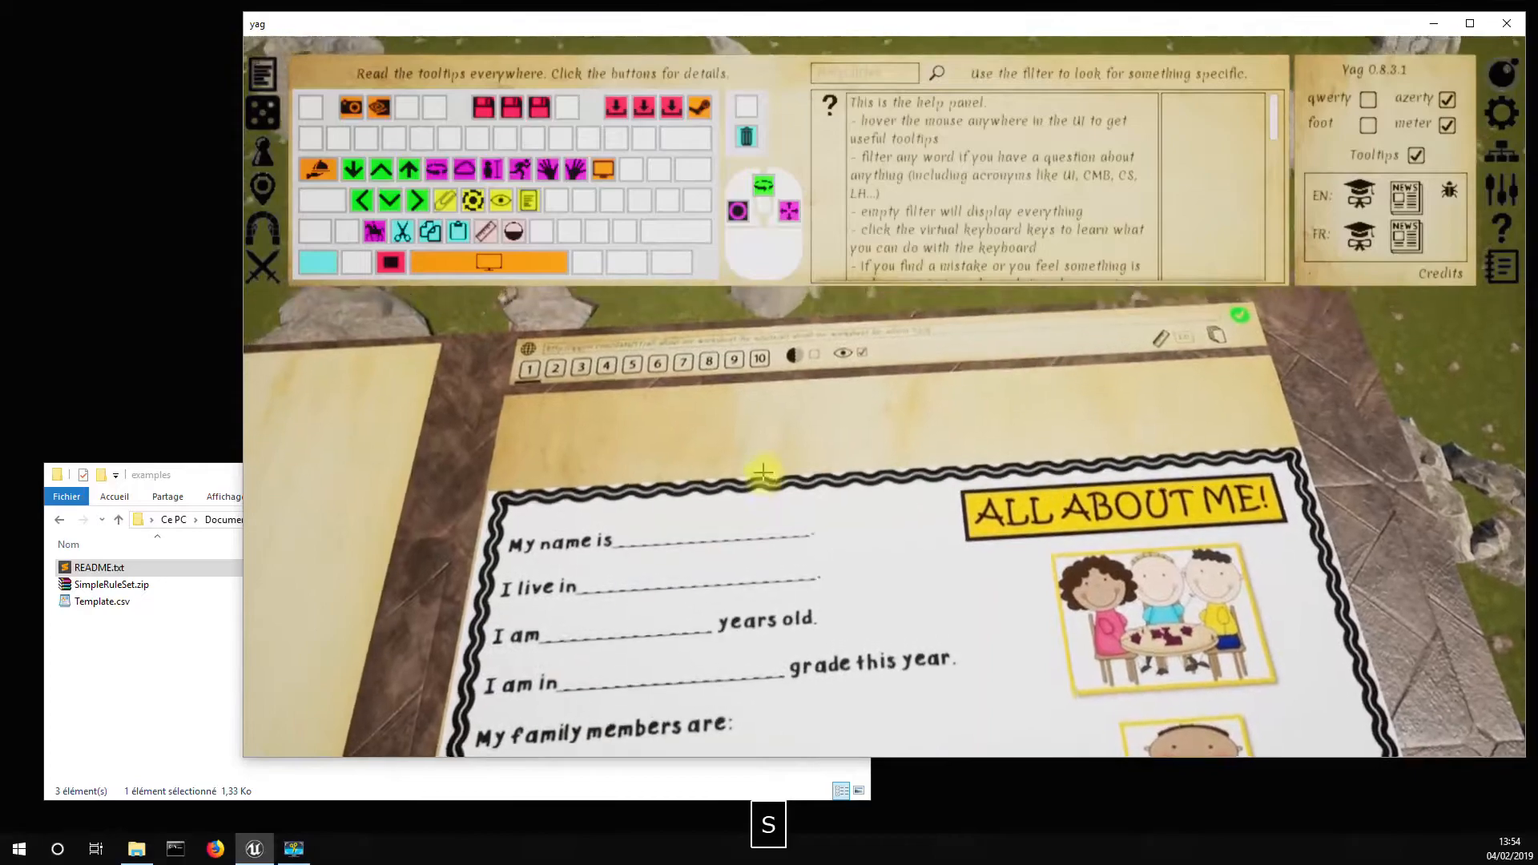
Look through desk pages 2 to 10 in order and return to page 1
{"action": "left_click", "coordinate": [578, 362]}
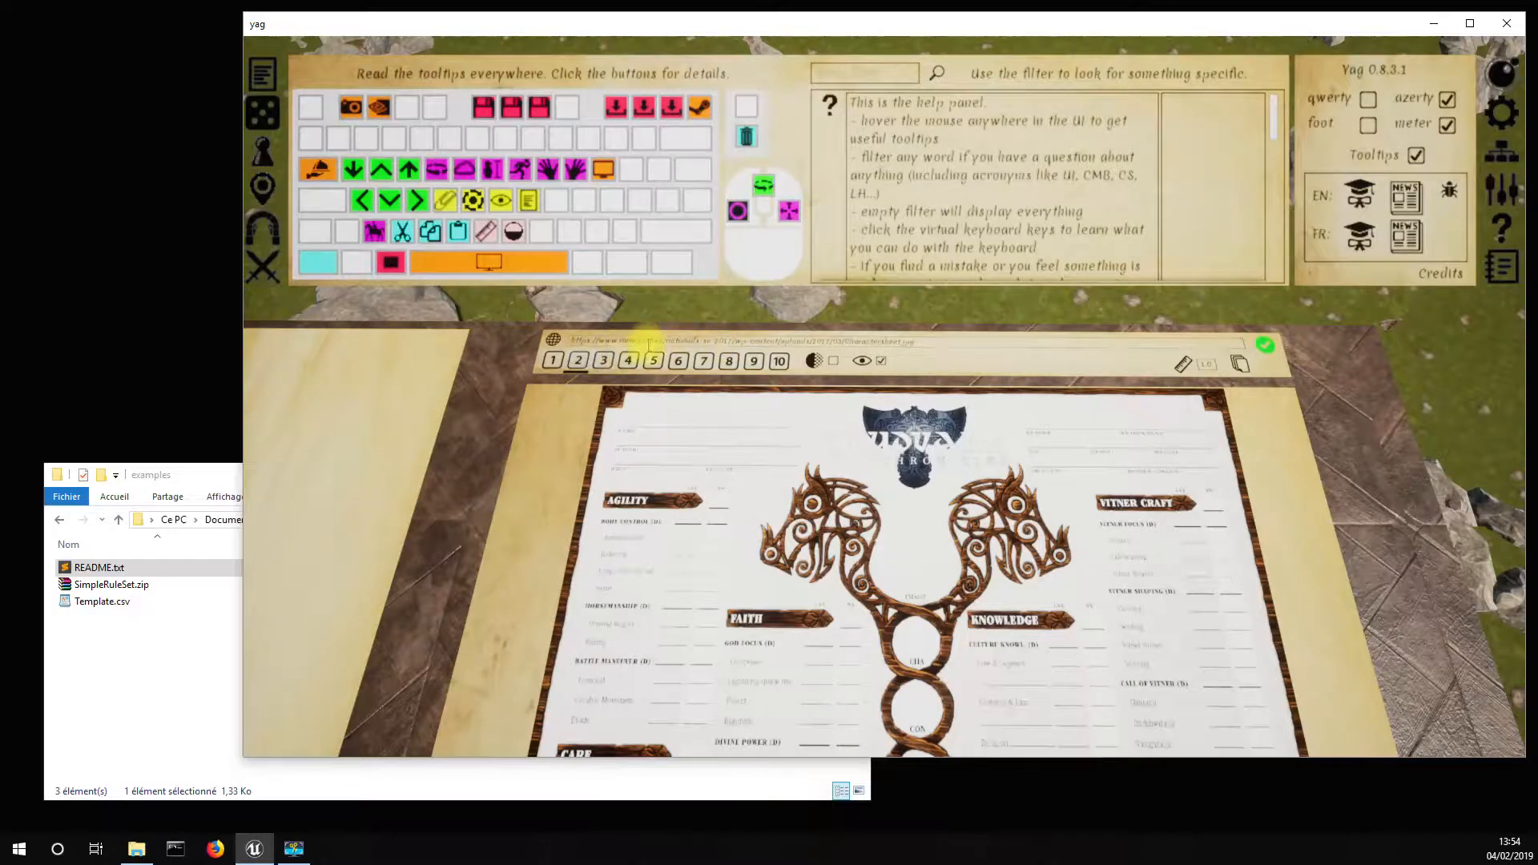
{"action": "left_click", "coordinate": [605, 361]}
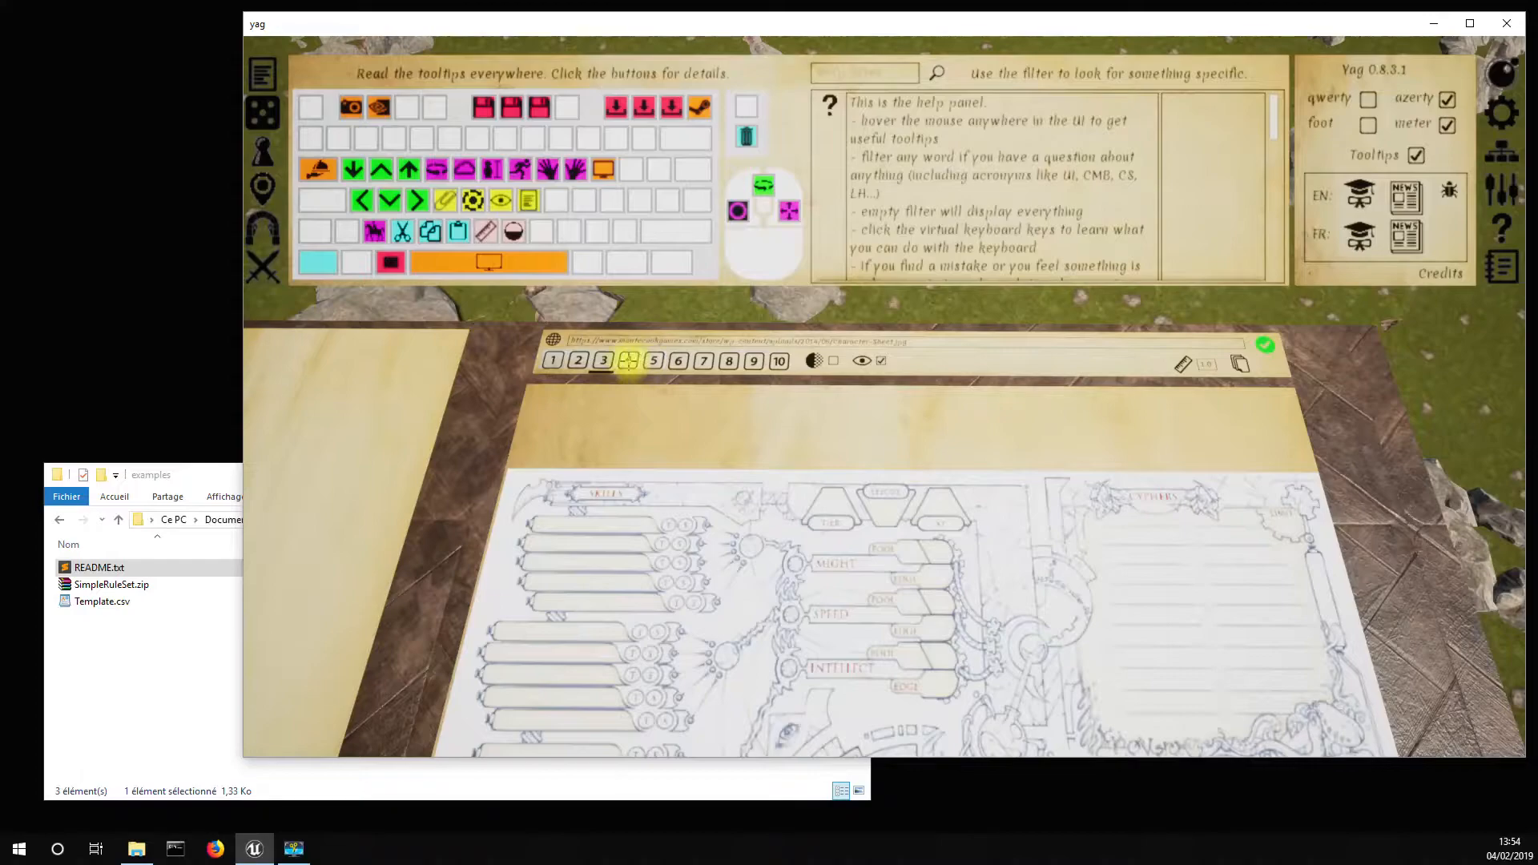
{"action": "left_click", "coordinate": [627, 361]}
{"action": "left_click", "coordinate": [654, 362]}
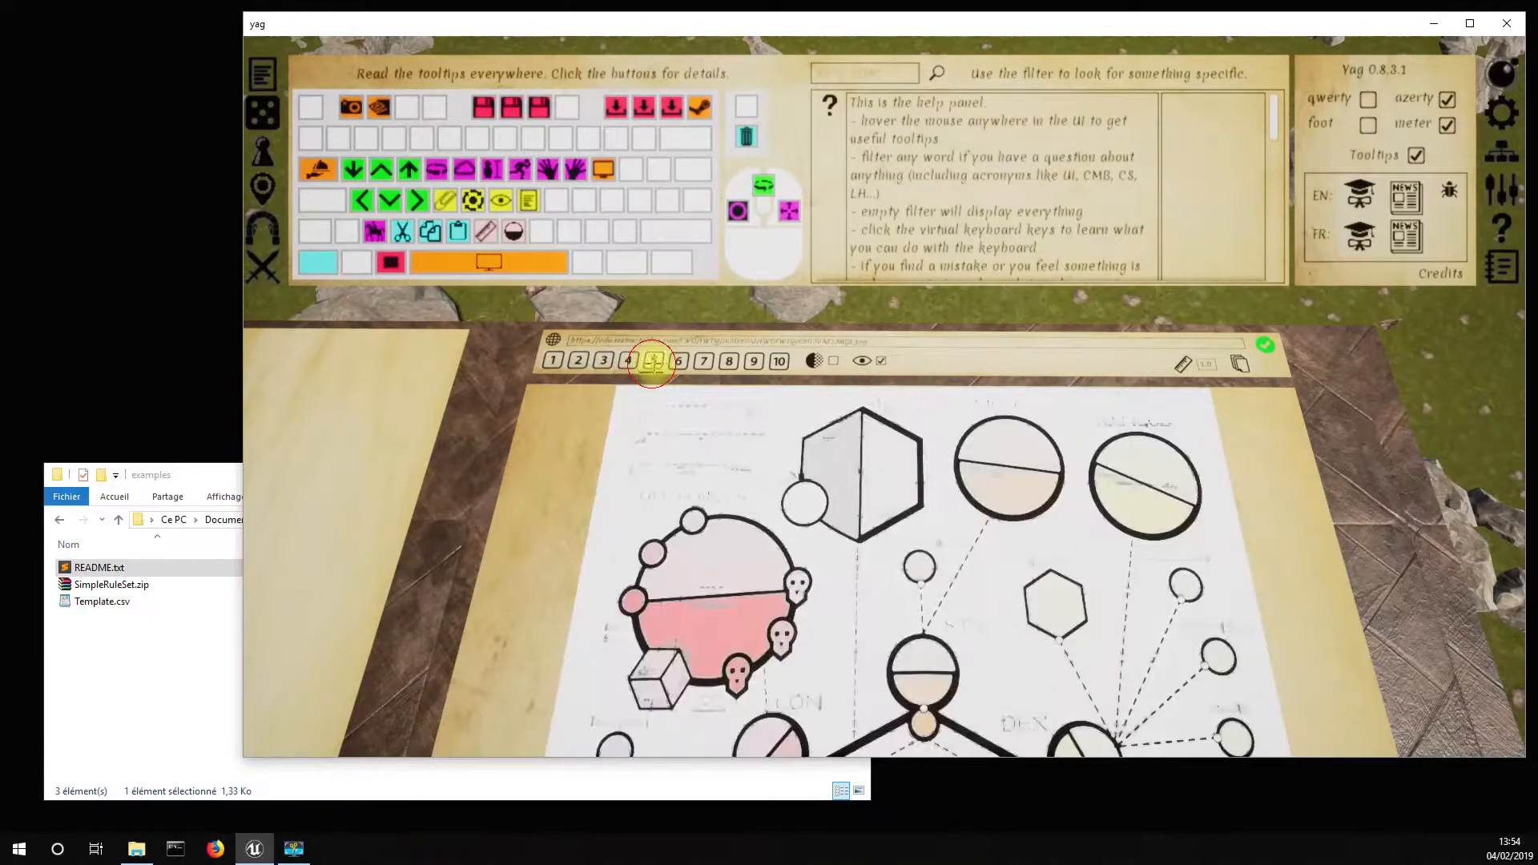
{"action": "left_click", "coordinate": [676, 362]}
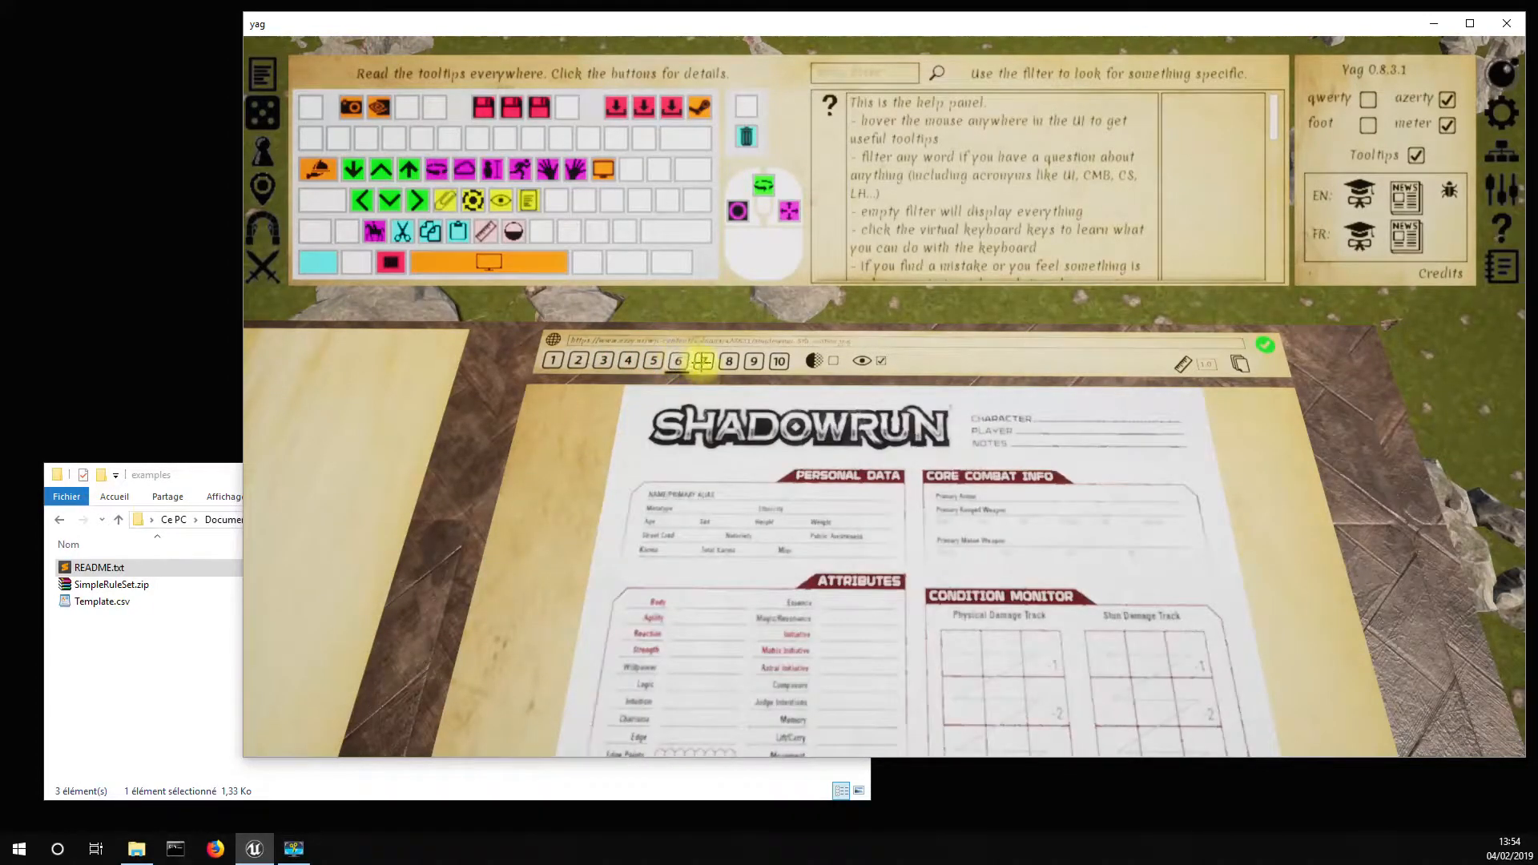
{"action": "left_click", "coordinate": [703, 361]}
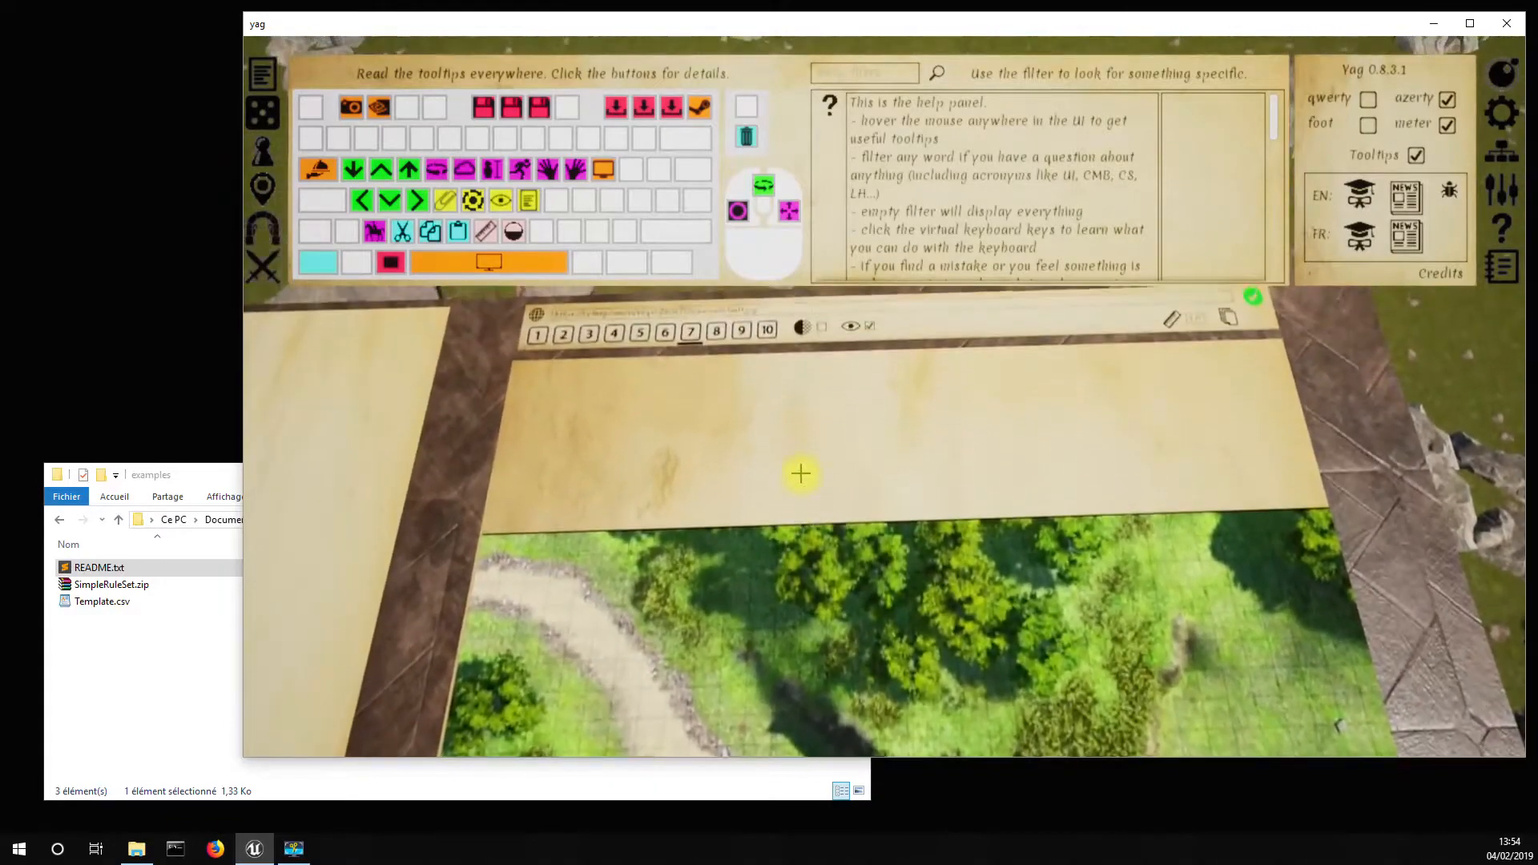
{"action": "left_click", "coordinate": [714, 335]}
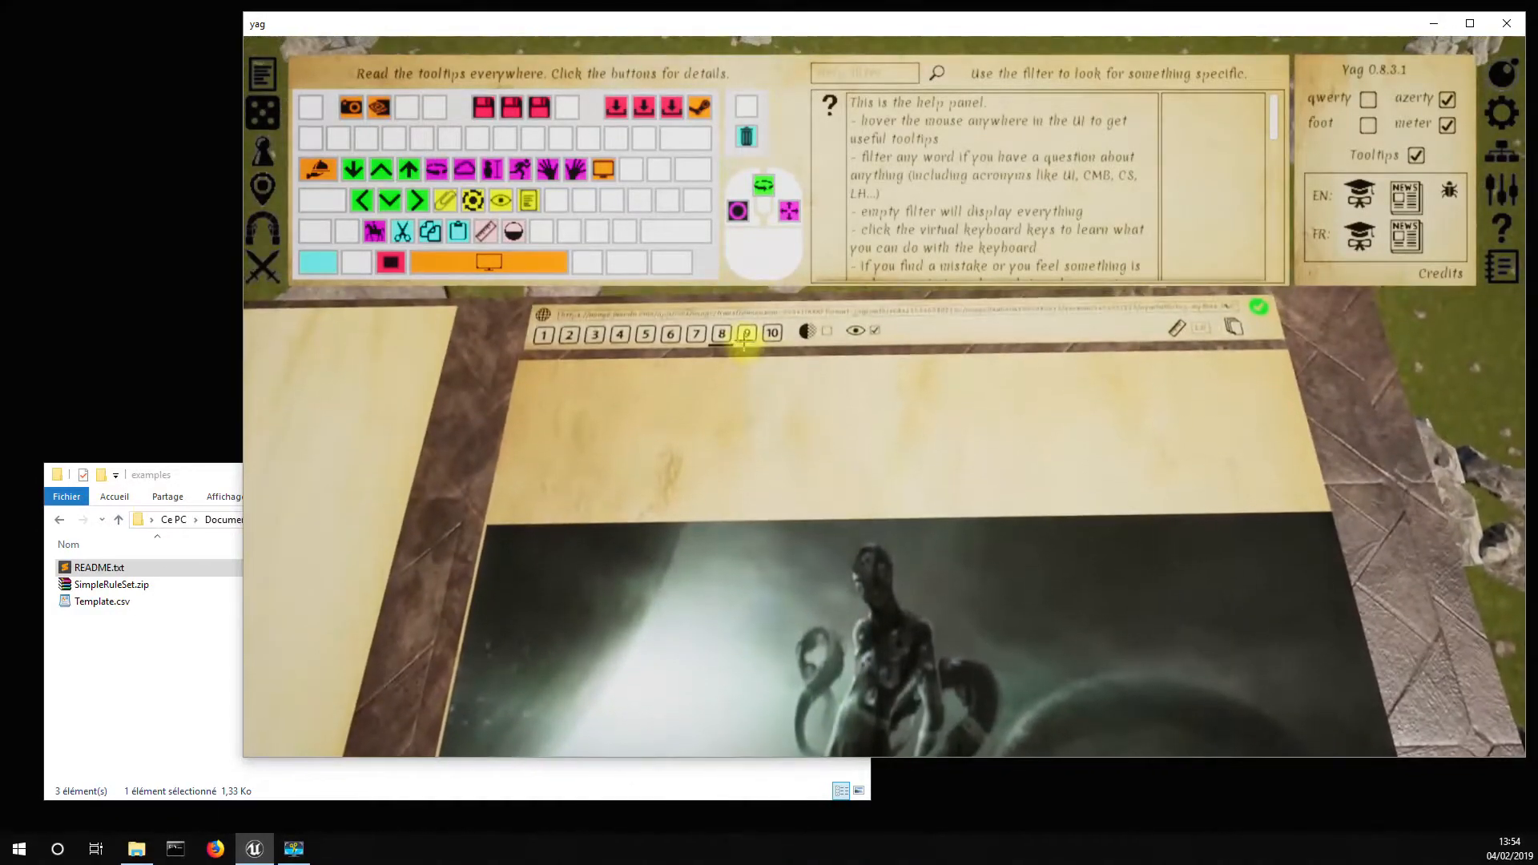
{"action": "left_click", "coordinate": [746, 329]}
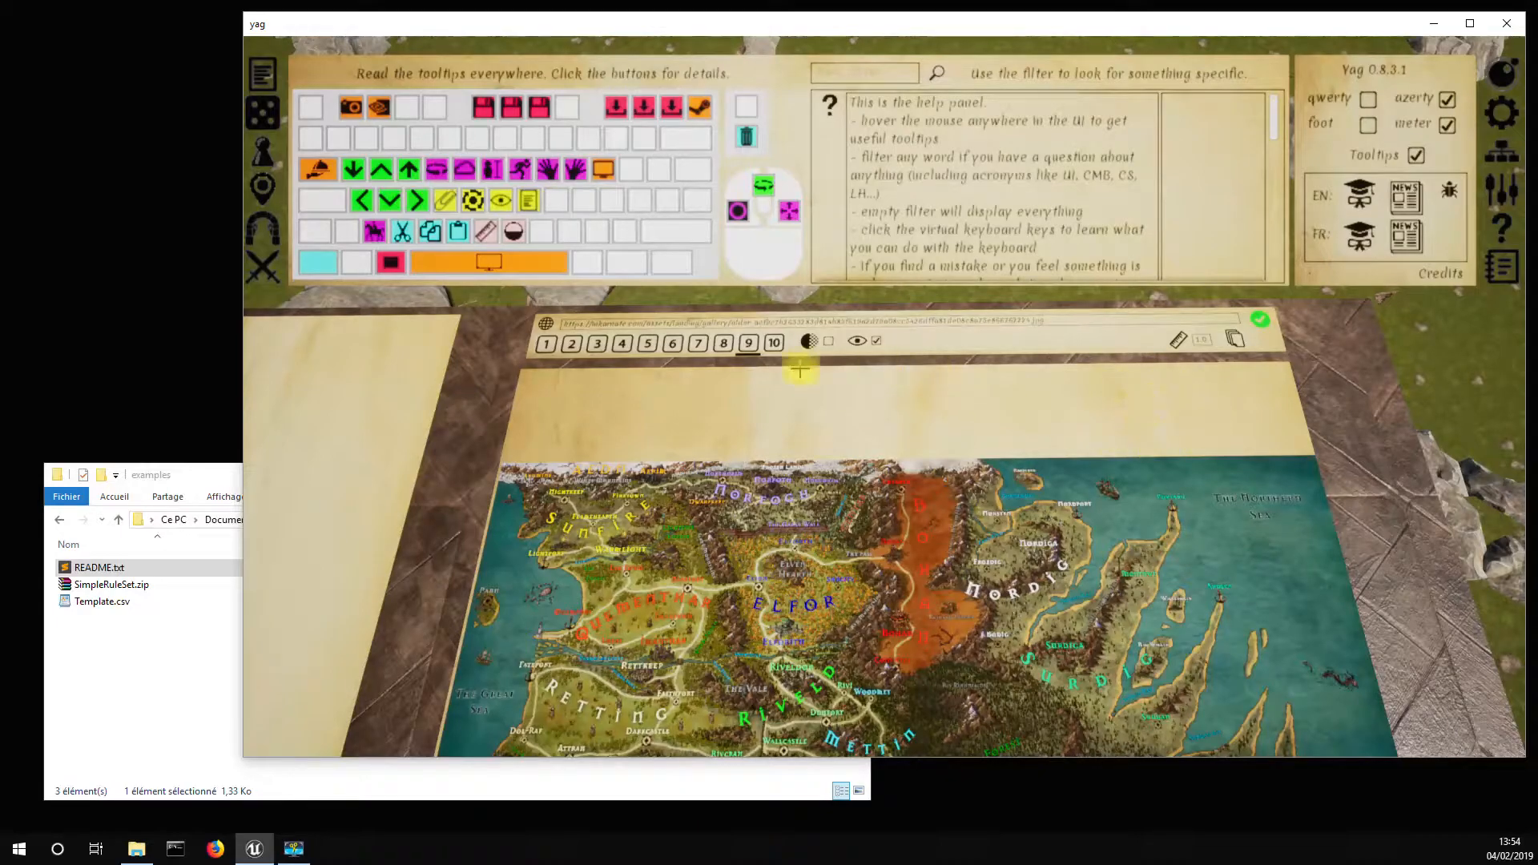
{"action": "left_click", "coordinate": [773, 344]}
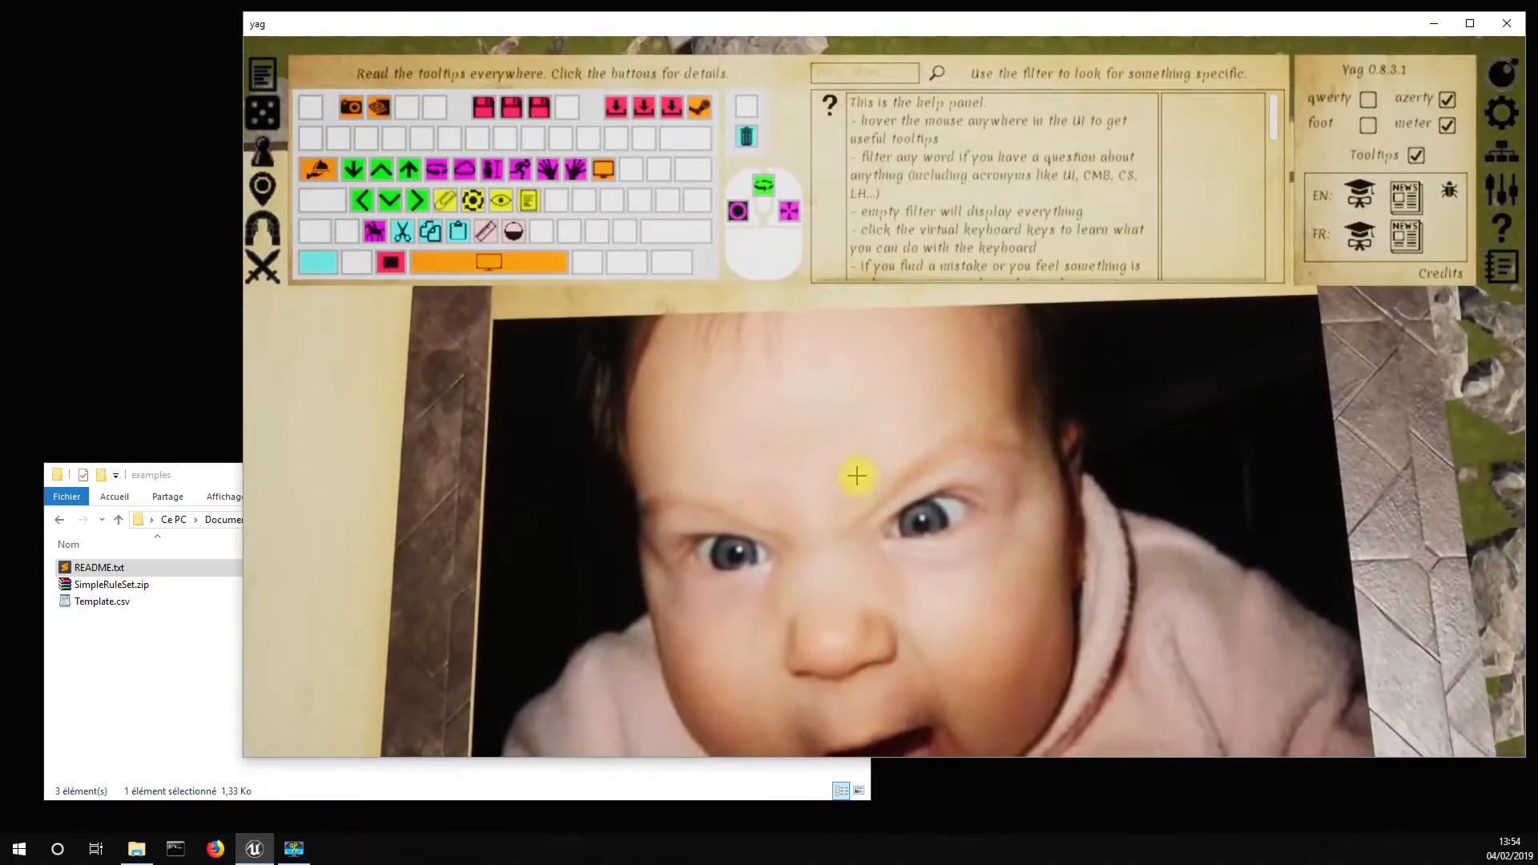
{"action": "left_click", "coordinate": [545, 319]}
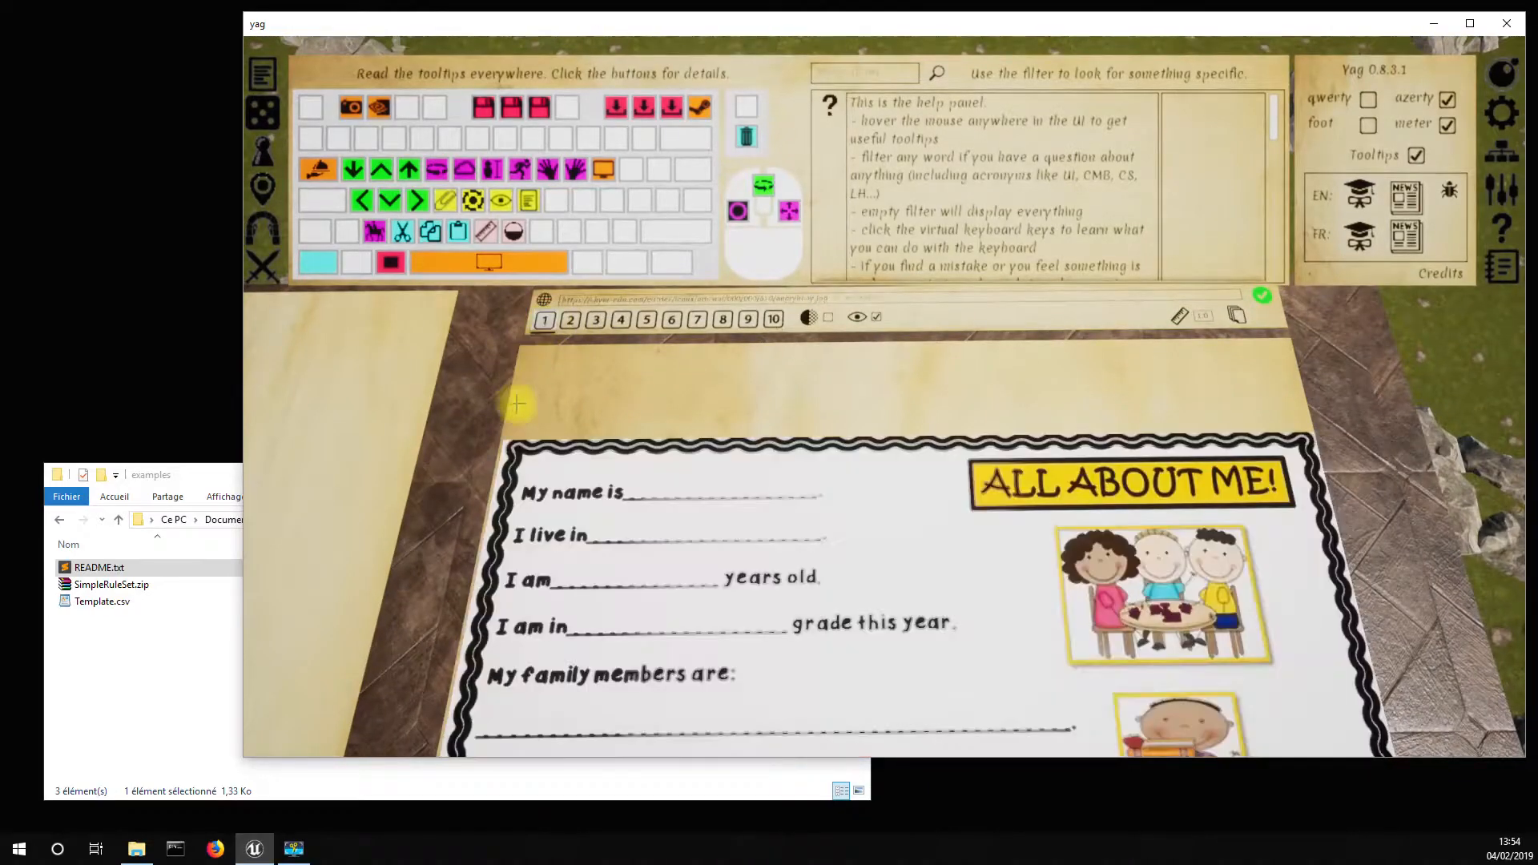
Open the character sheet editor beside the desk, and hide and show again the extra columns of the Test character's lines
{"action": "key", "text": "s"}
{"action": "key", "text": "e"}
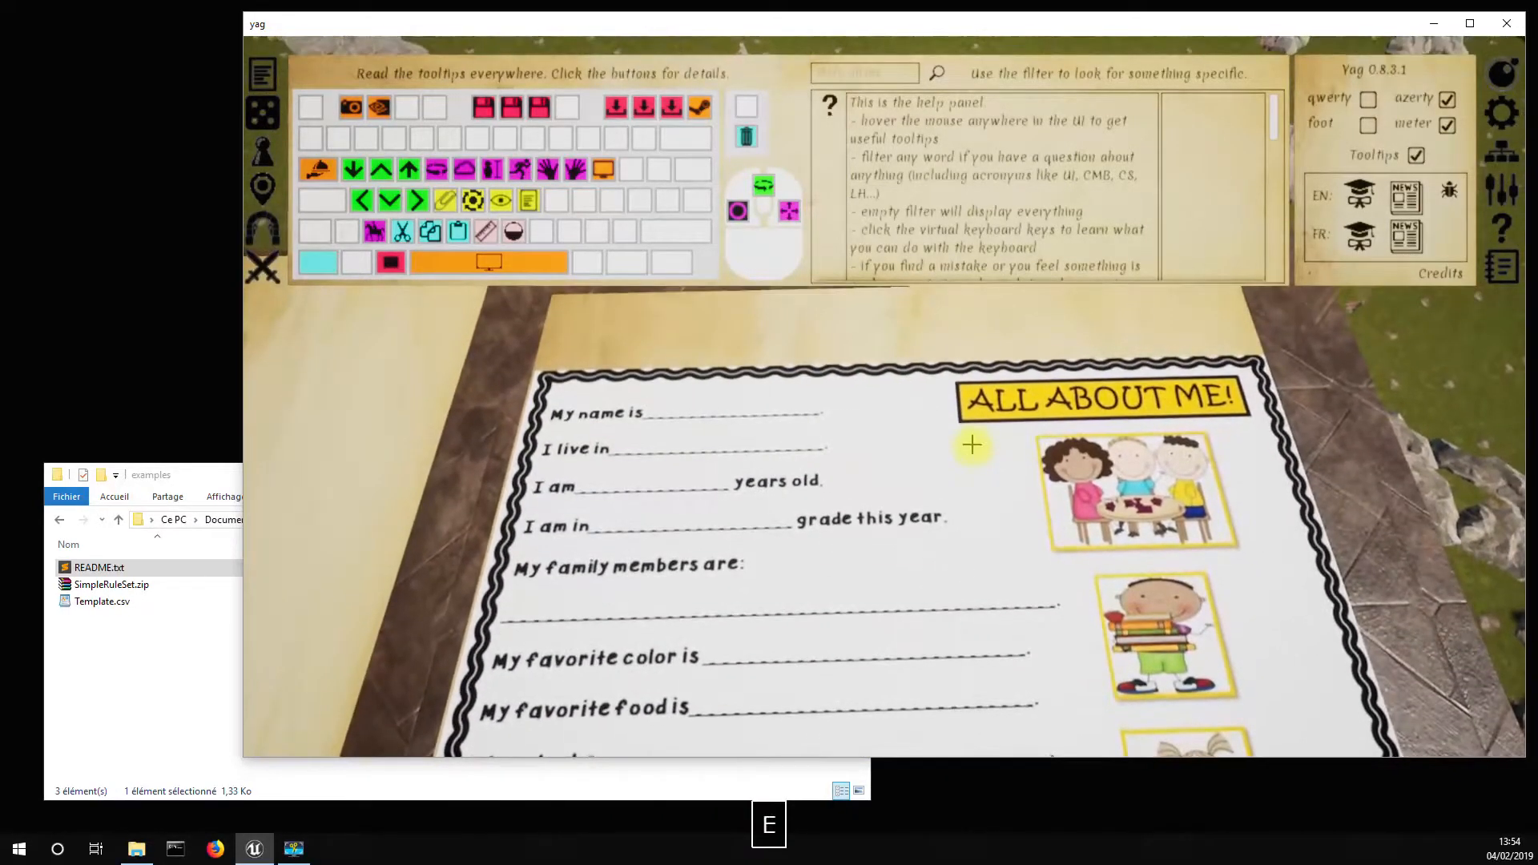
{"action": "key", "text": "z"}
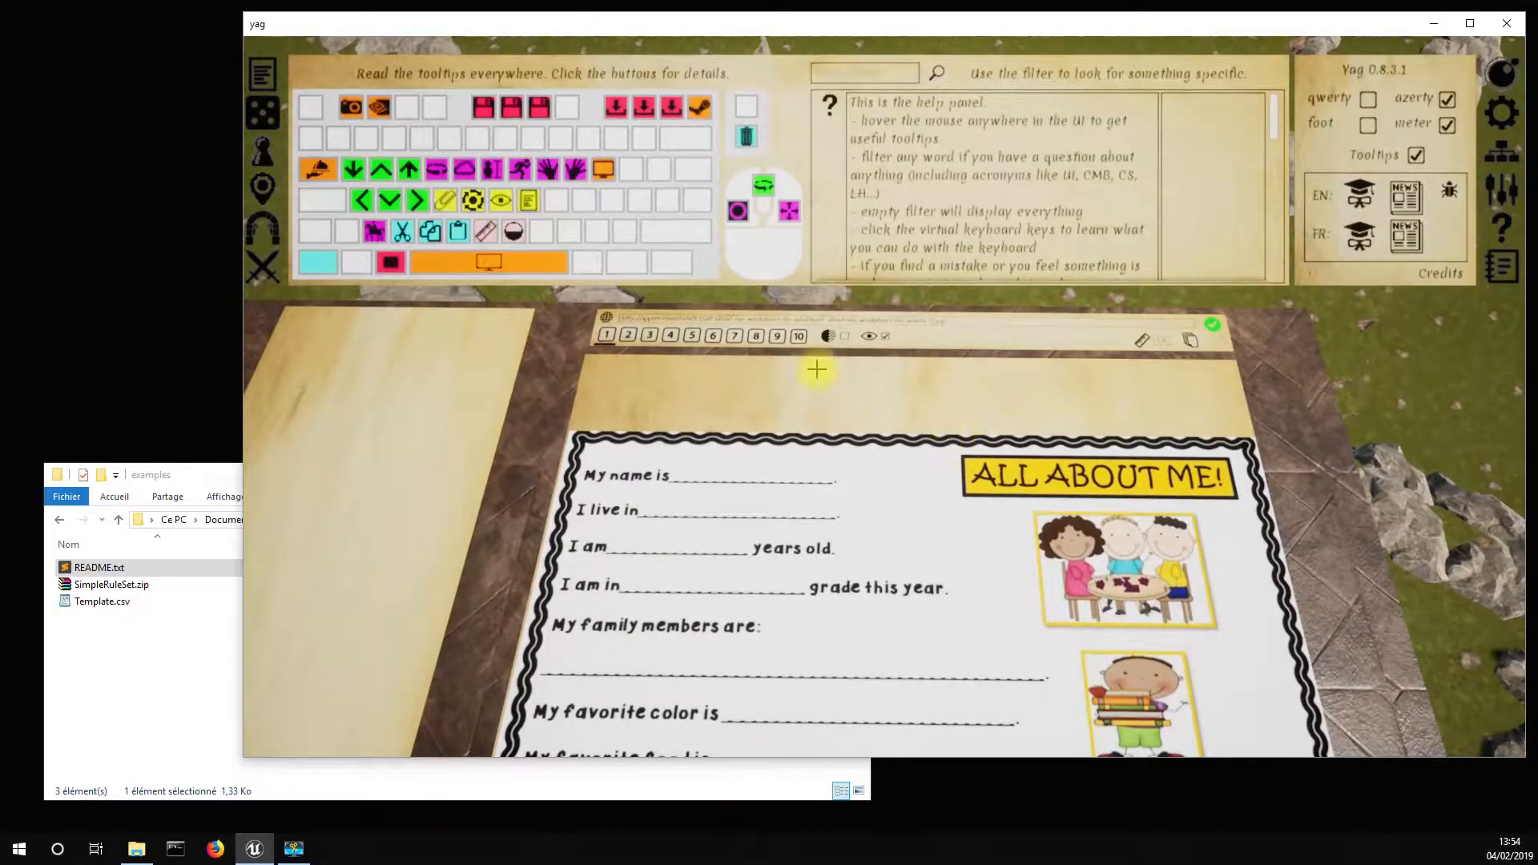
{"action": "left_click", "coordinate": [263, 70]}
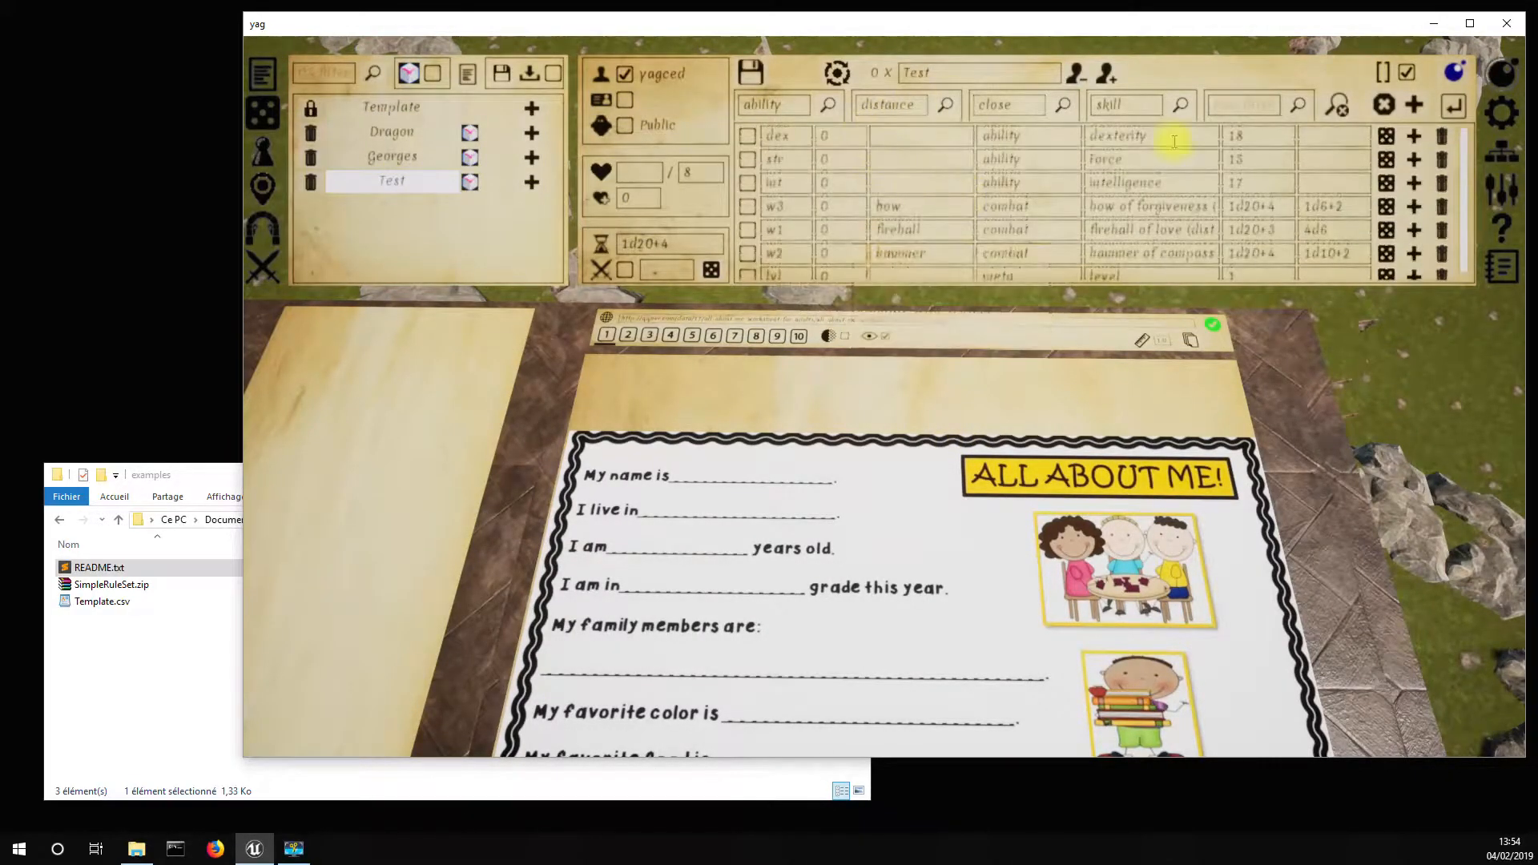
{"action": "left_click", "coordinate": [1407, 72]}
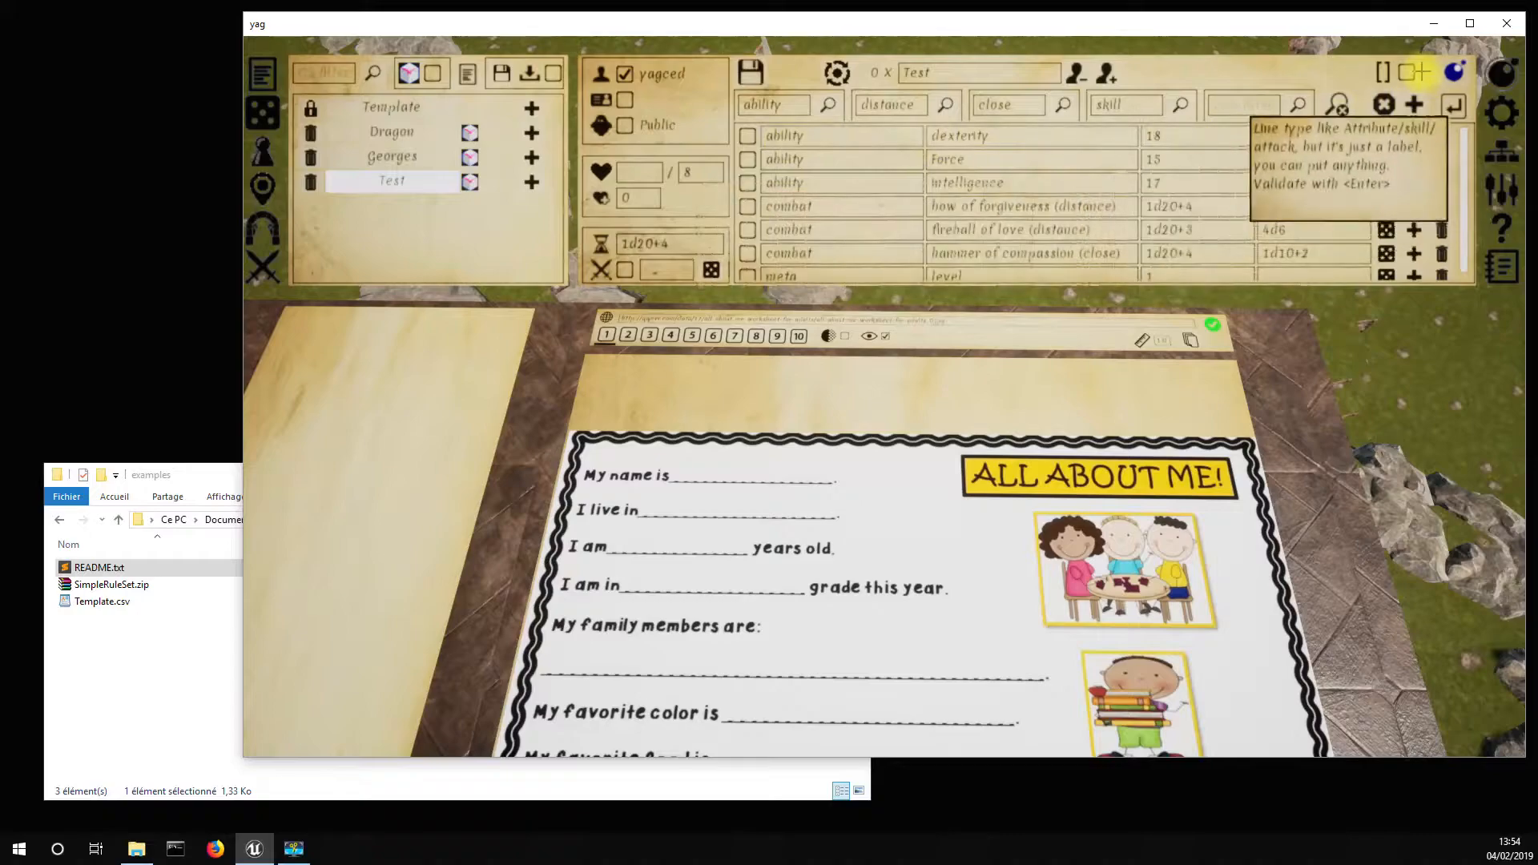
{"action": "left_click", "coordinate": [1407, 72]}
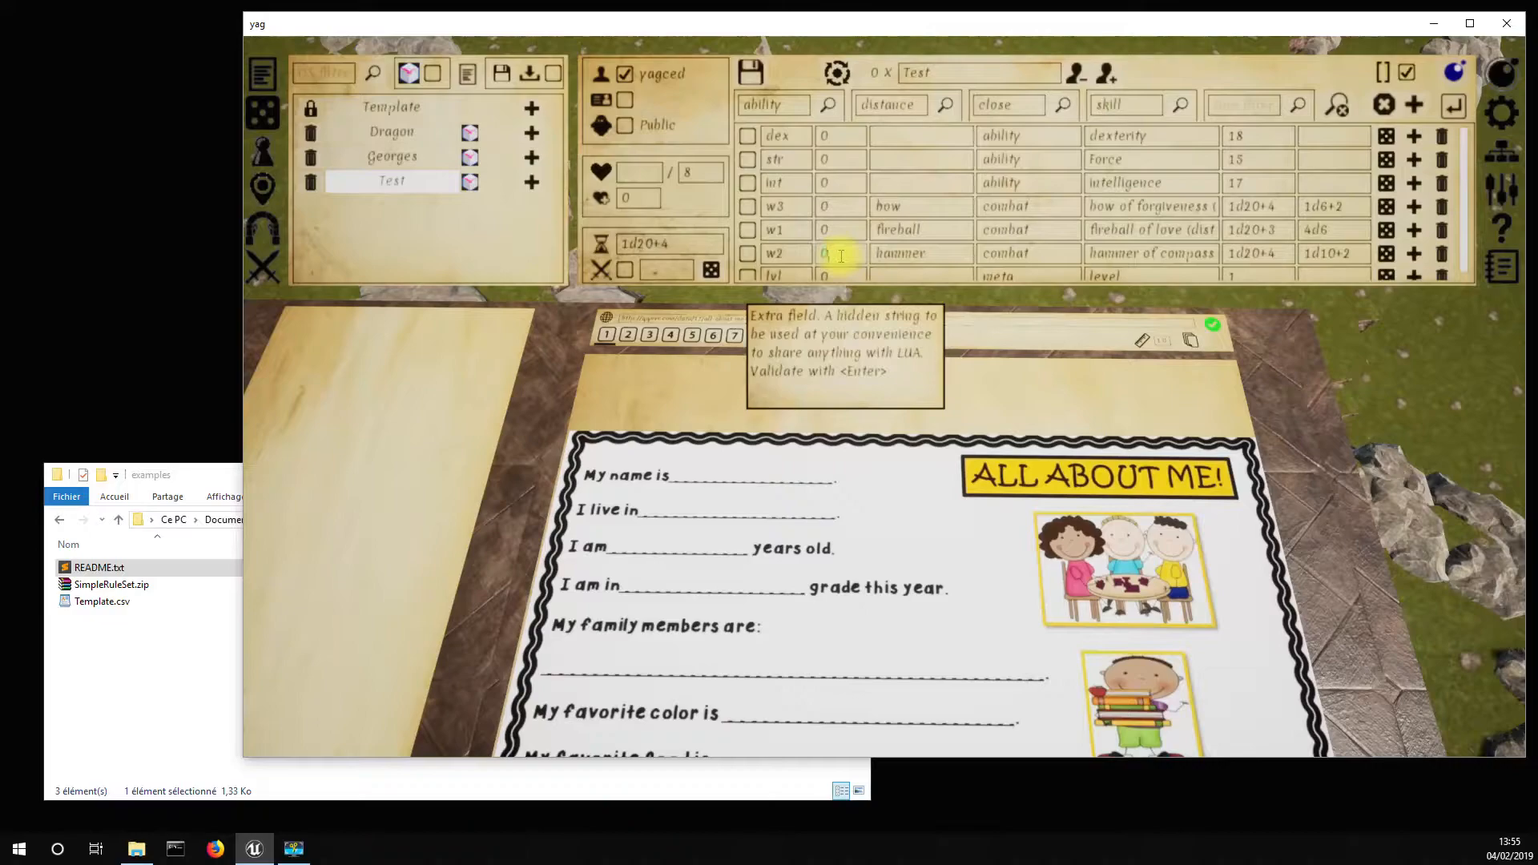
Set the line tab of the Test character's w1 fireball line to 1
{"action": "left_click", "coordinate": [837, 230]}
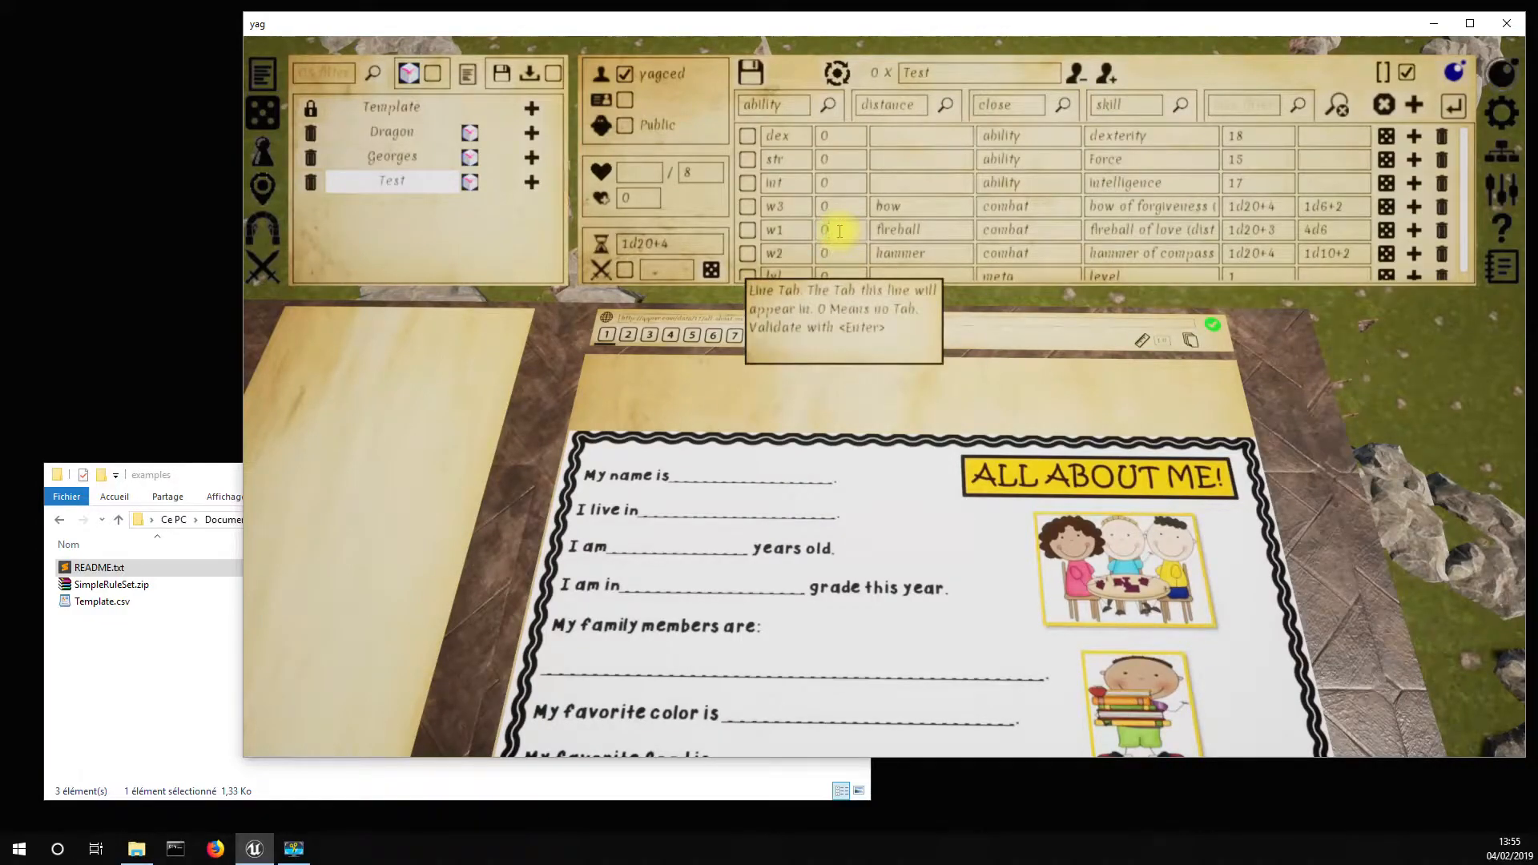
{"action": "type", "text": "1"}
{"action": "key", "text": "Return"}
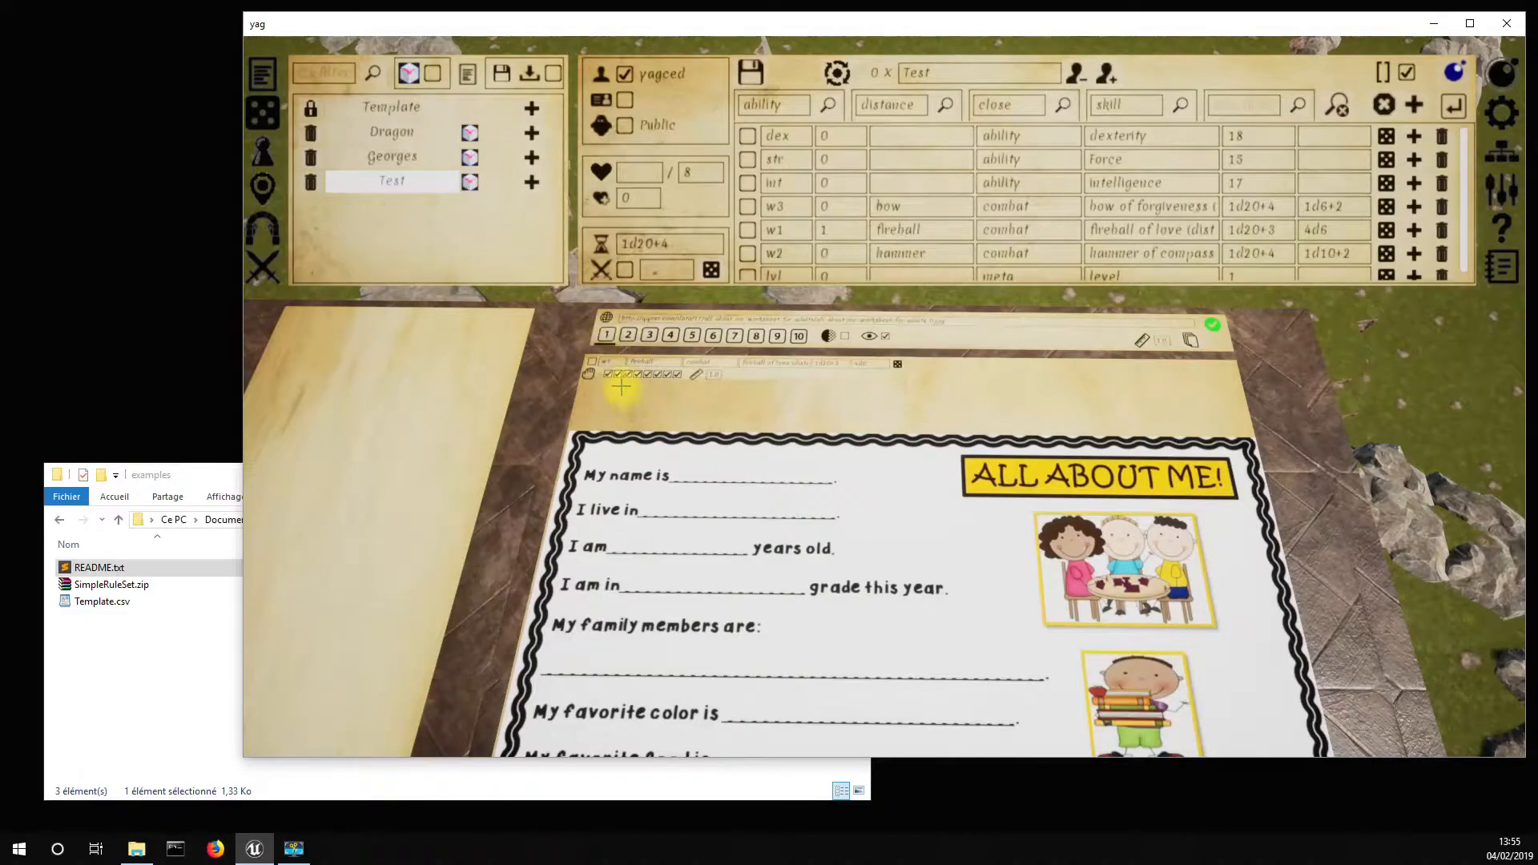
Place the fireball line on the page 1 worksheet, over the "My family members are:" row
{"action": "left_click_drag", "start_coordinate": [589, 374], "coordinate": [638, 627]}
{"action": "key", "text": "a"}
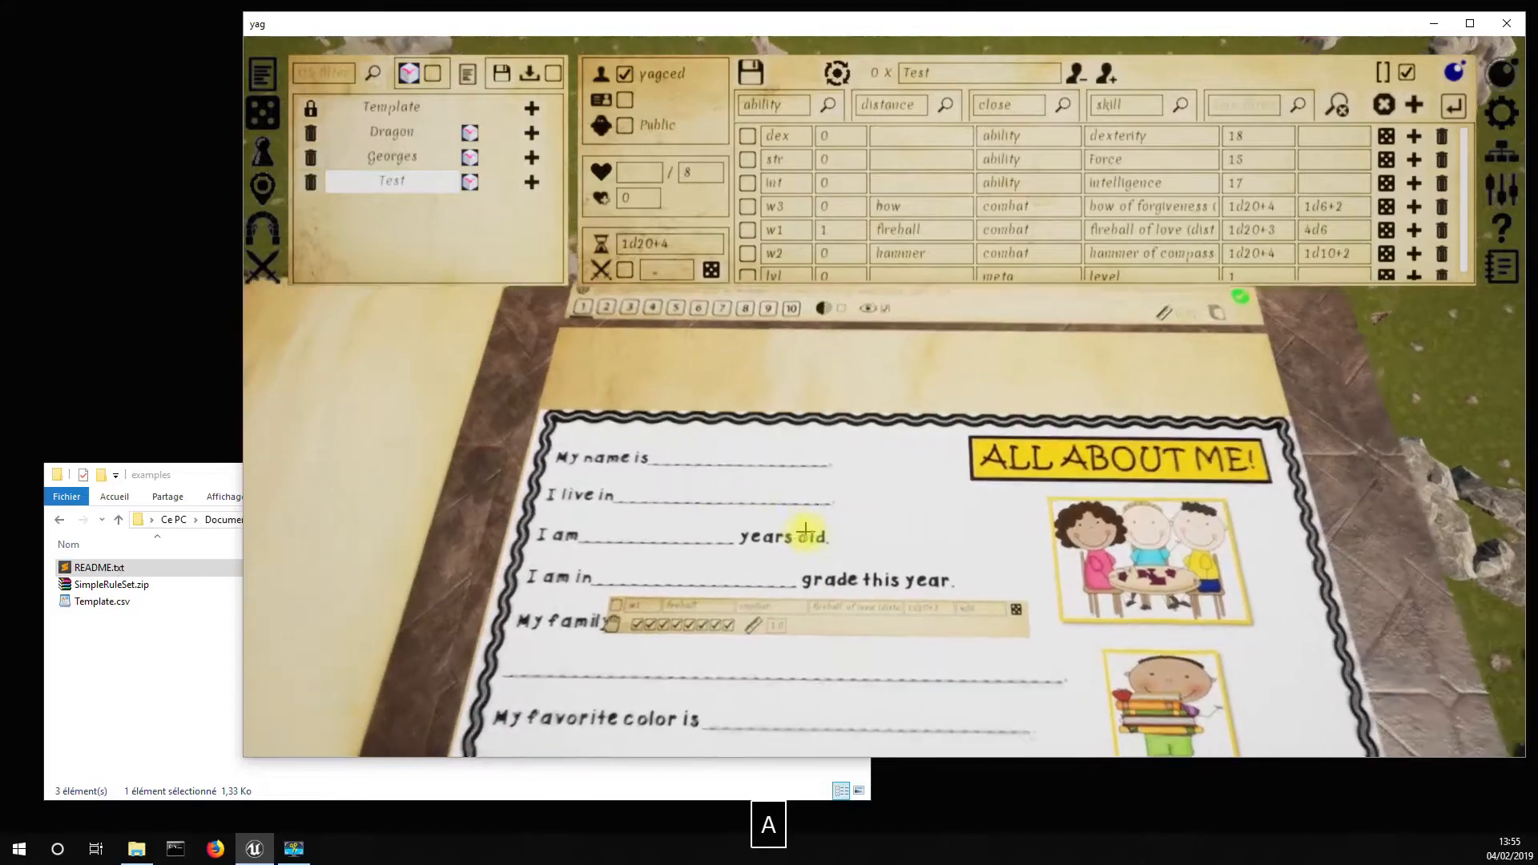
{"action": "key", "text": "q"}
{"action": "key", "text": "e"}
{"action": "key", "text": "d"}
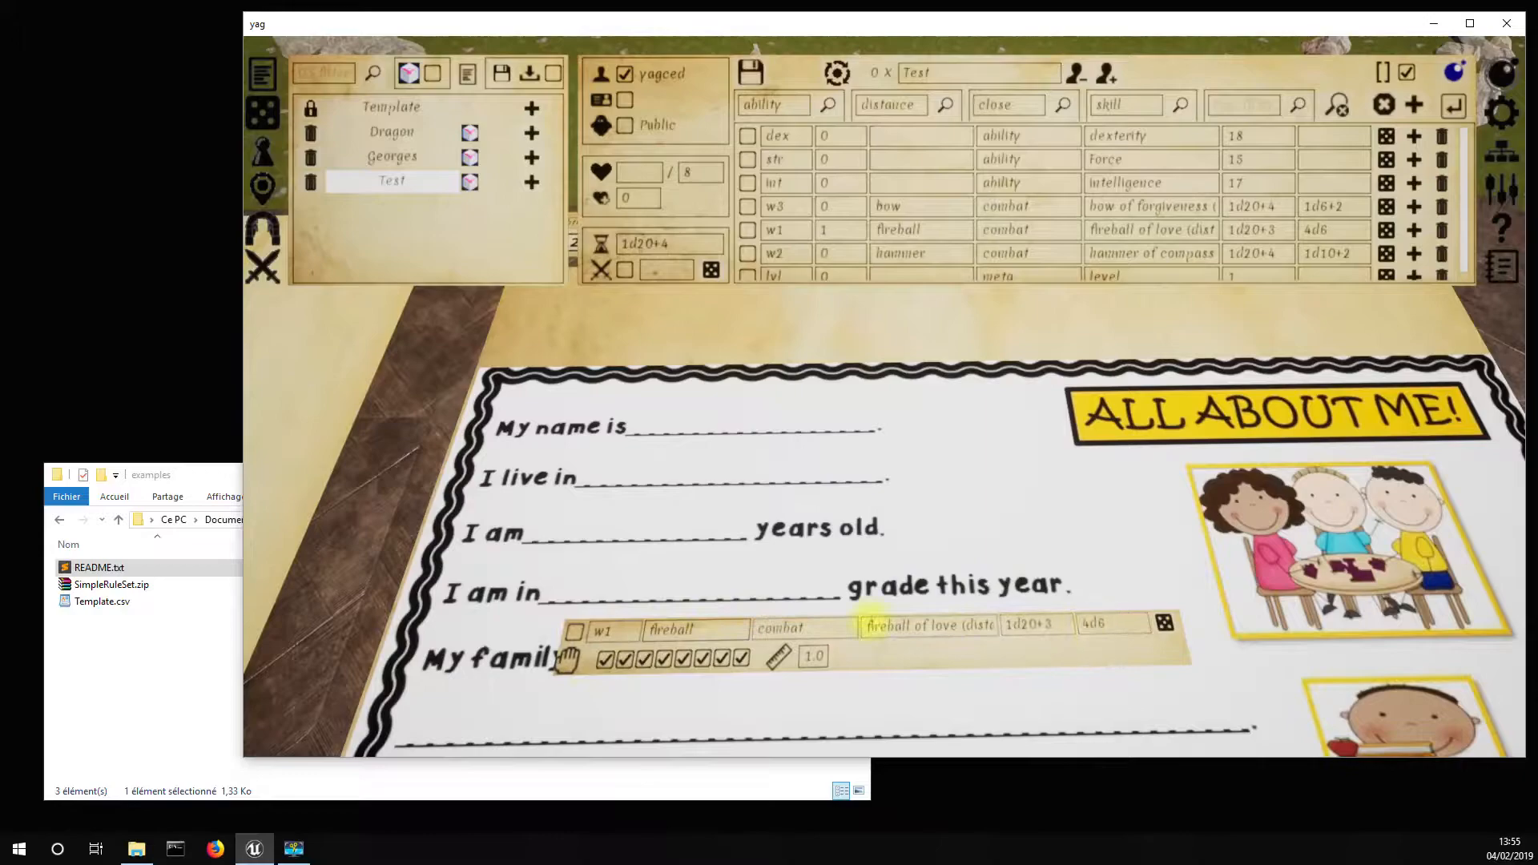
{"action": "left_click_drag", "start_coordinate": [565, 662], "coordinate": [614, 658]}
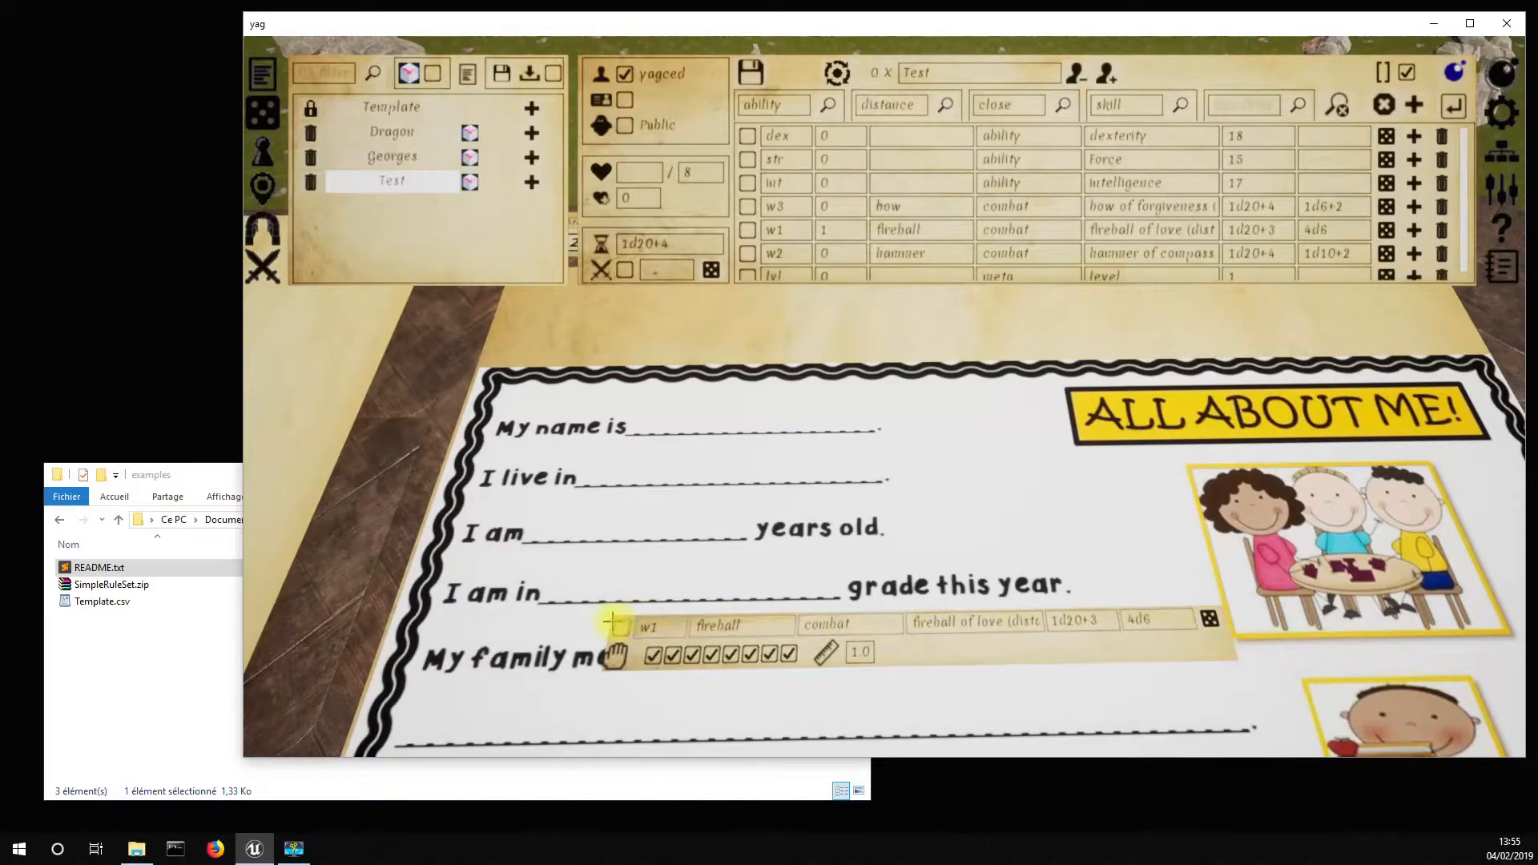
Reduce the placed fireball line to its skill name, 1d20+3, 4d6 and dice, and move it onto the "I am in" blank
{"action": "left_click", "coordinate": [650, 656]}
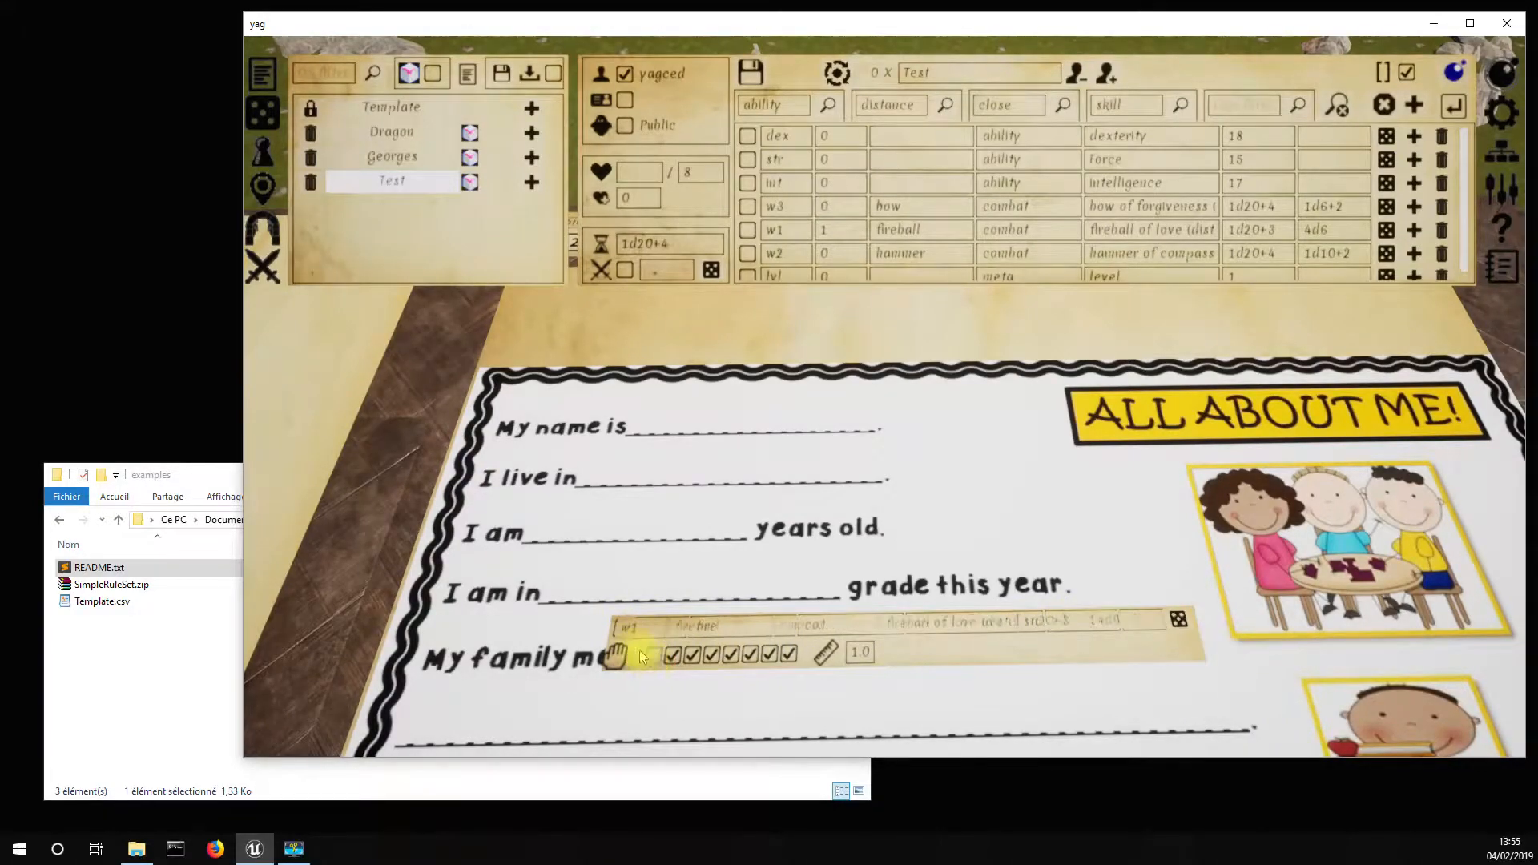
{"action": "left_click", "coordinate": [652, 653]}
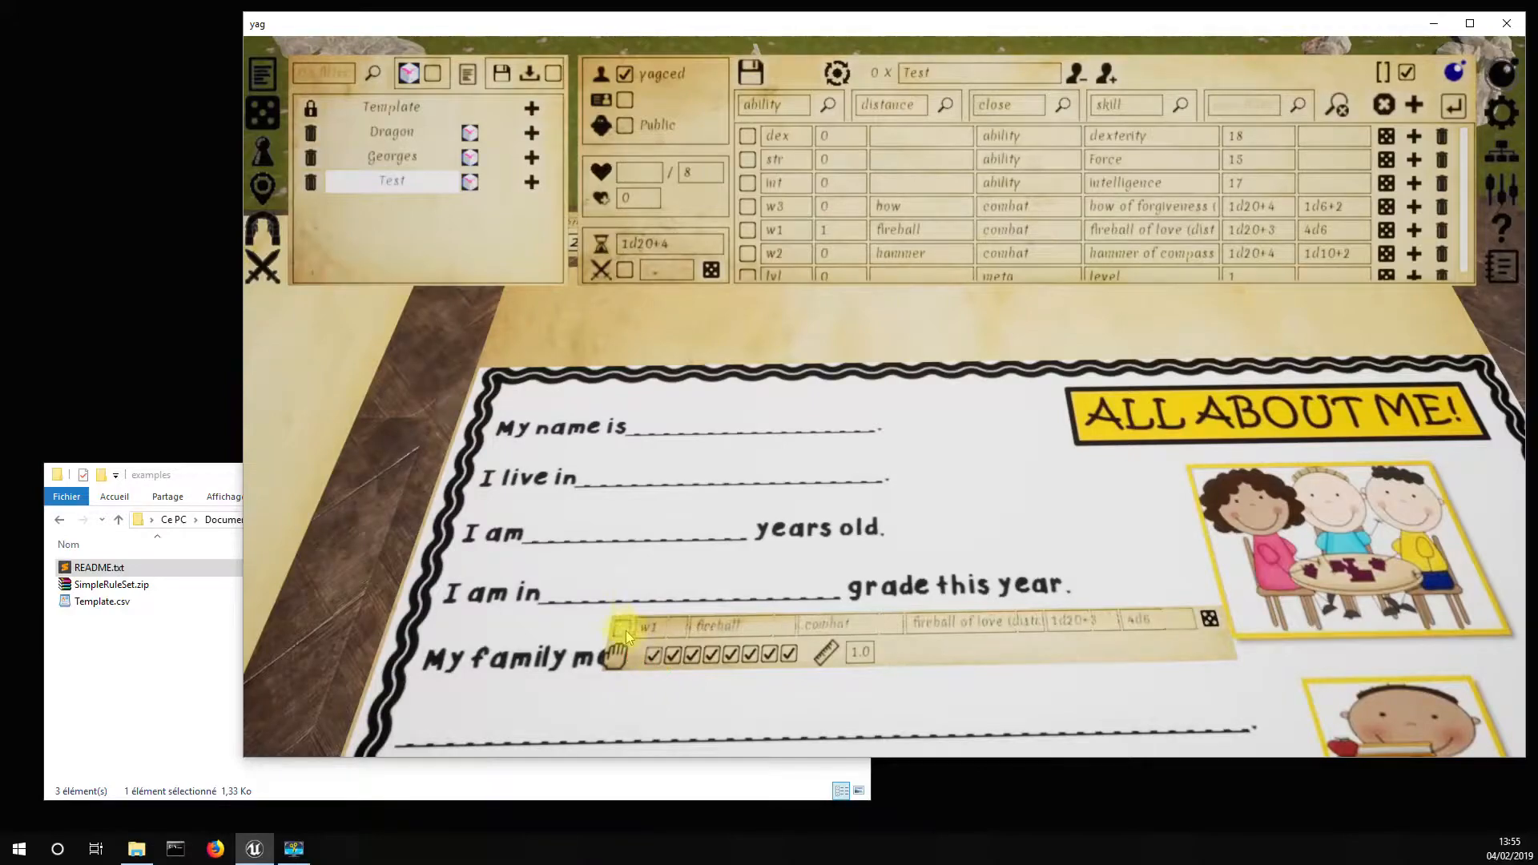
{"action": "left_click", "coordinate": [673, 655]}
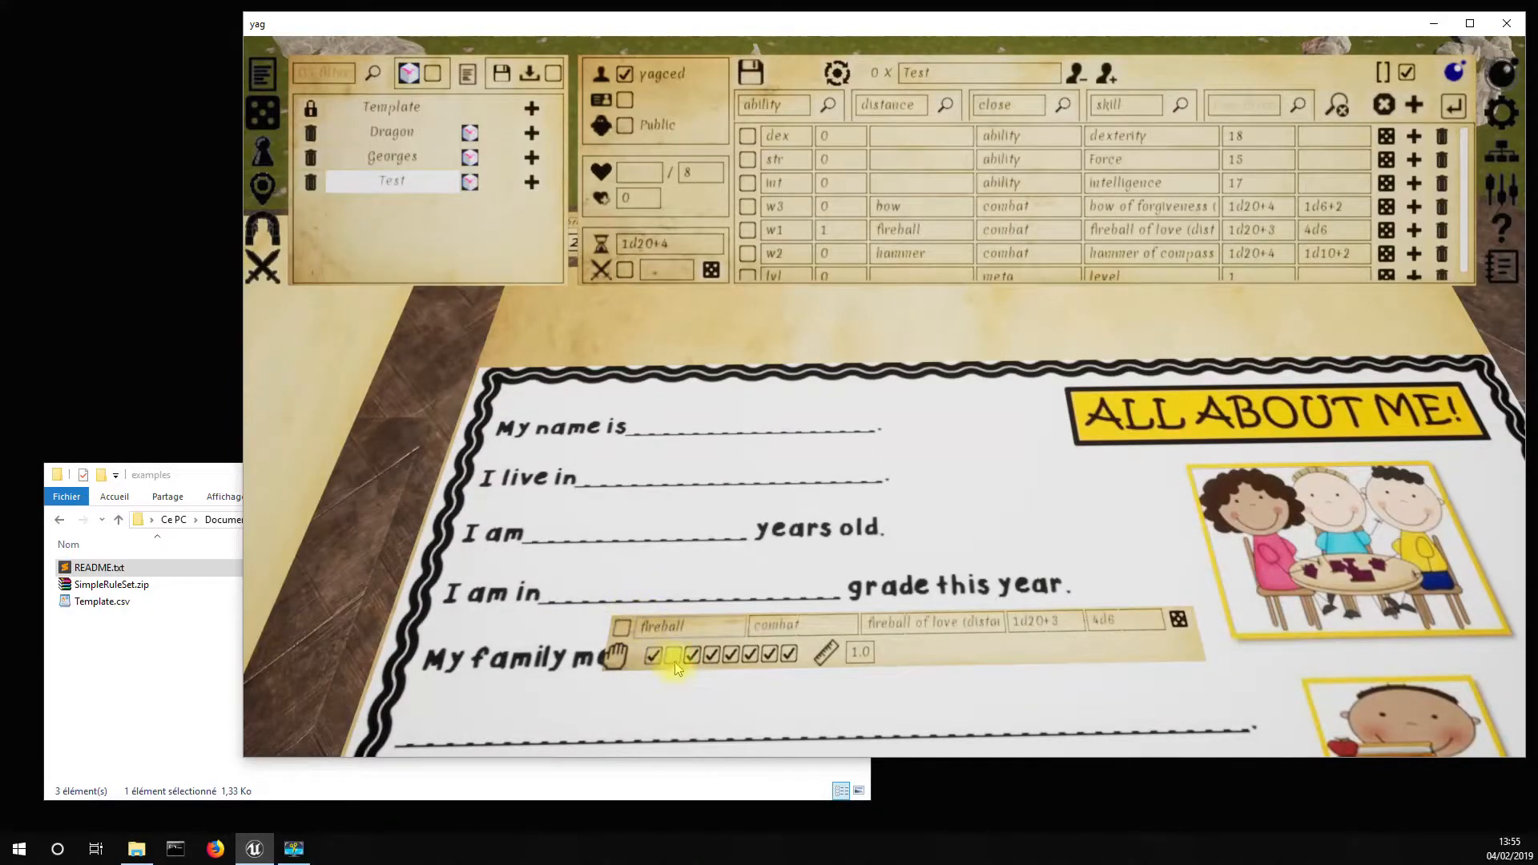
{"action": "left_click", "coordinate": [653, 655]}
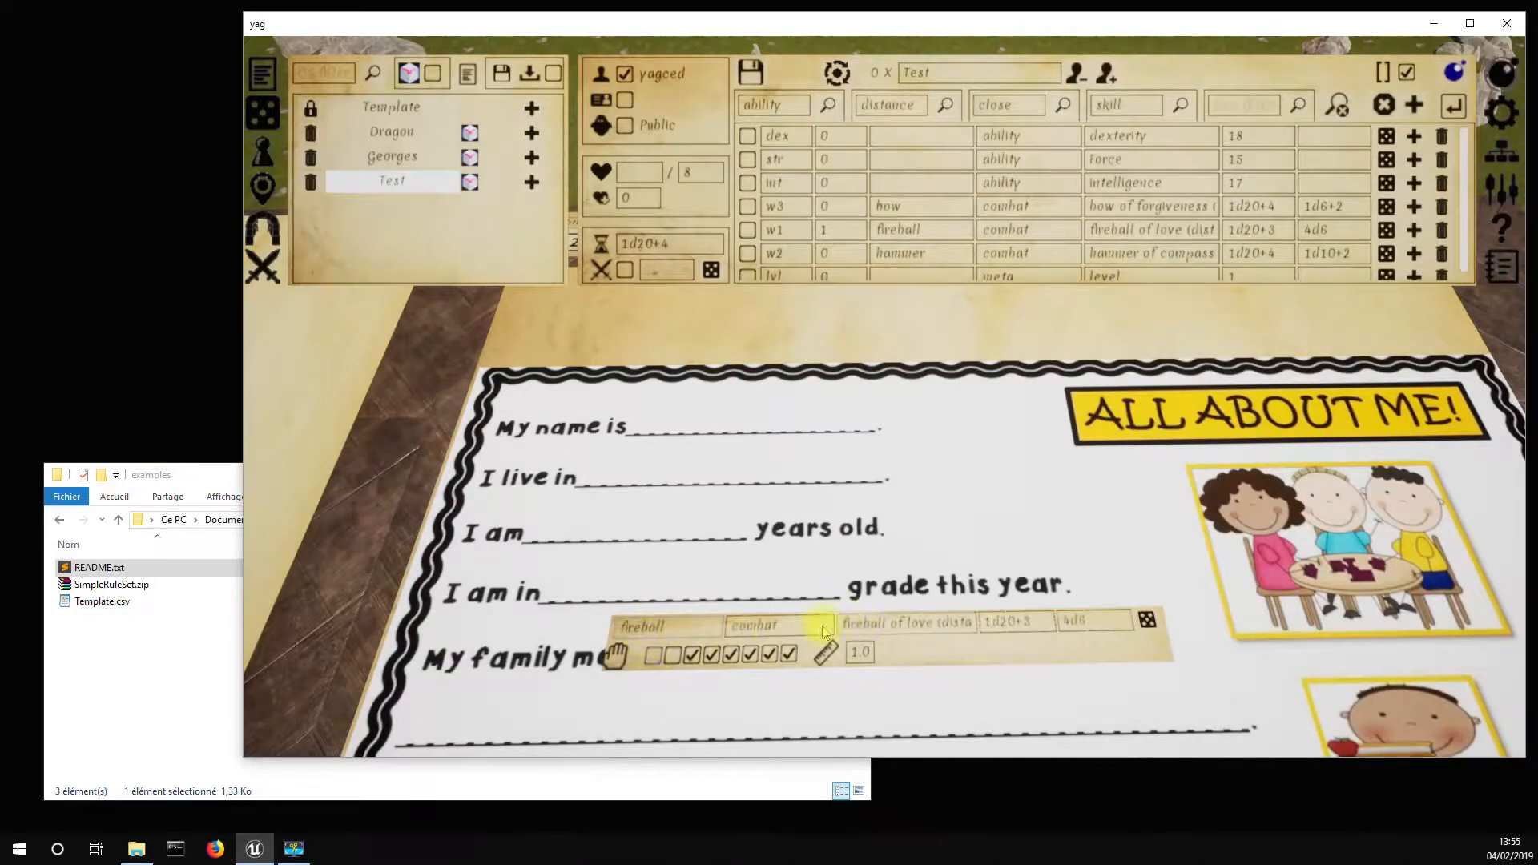
{"action": "left_click", "coordinate": [691, 655]}
{"action": "left_click", "coordinate": [711, 653]}
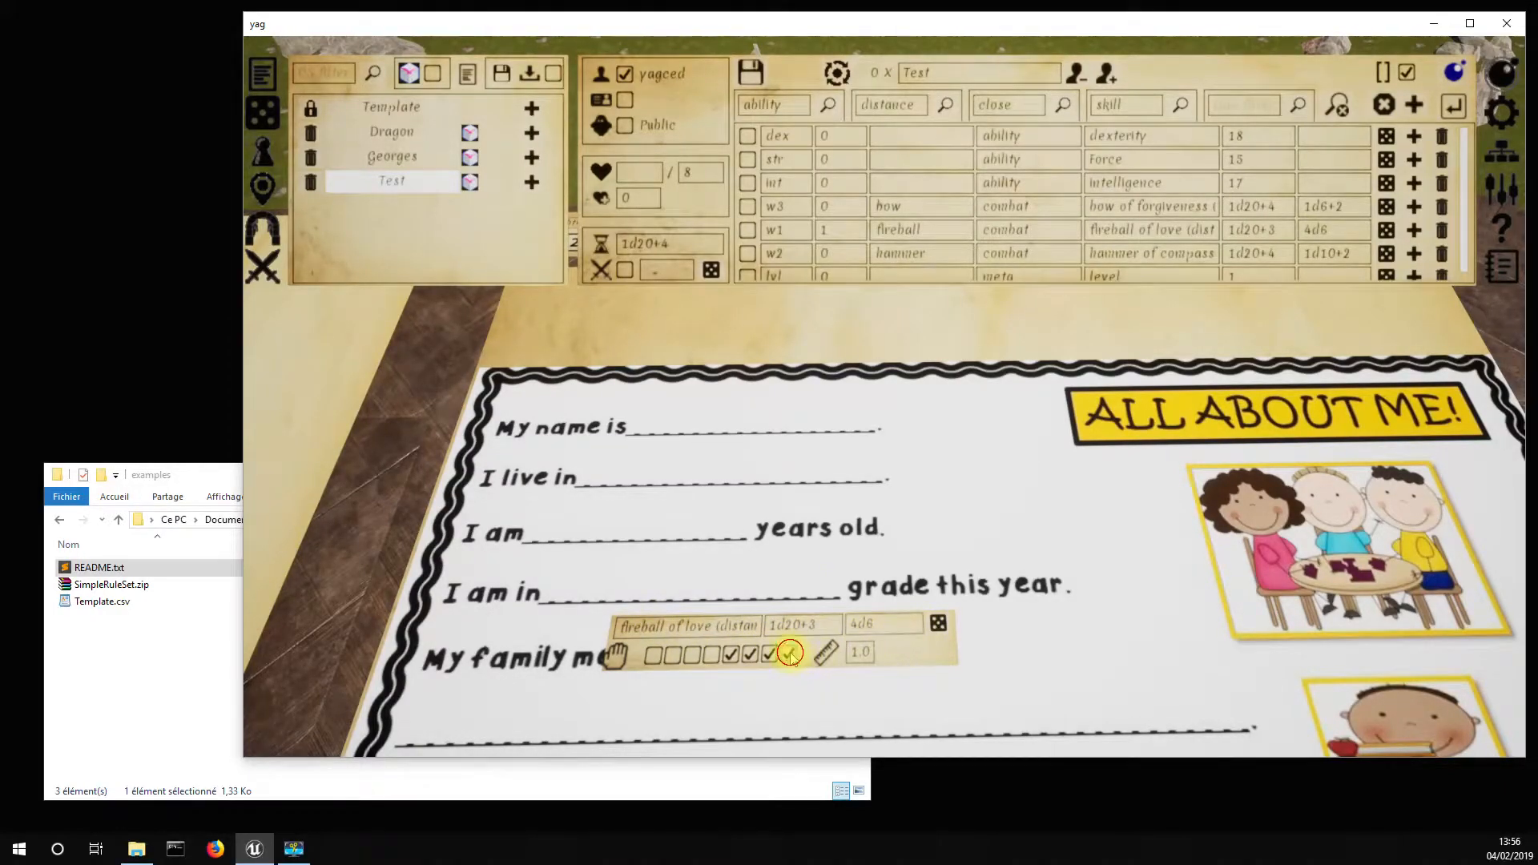
{"action": "left_click", "coordinate": [789, 654]}
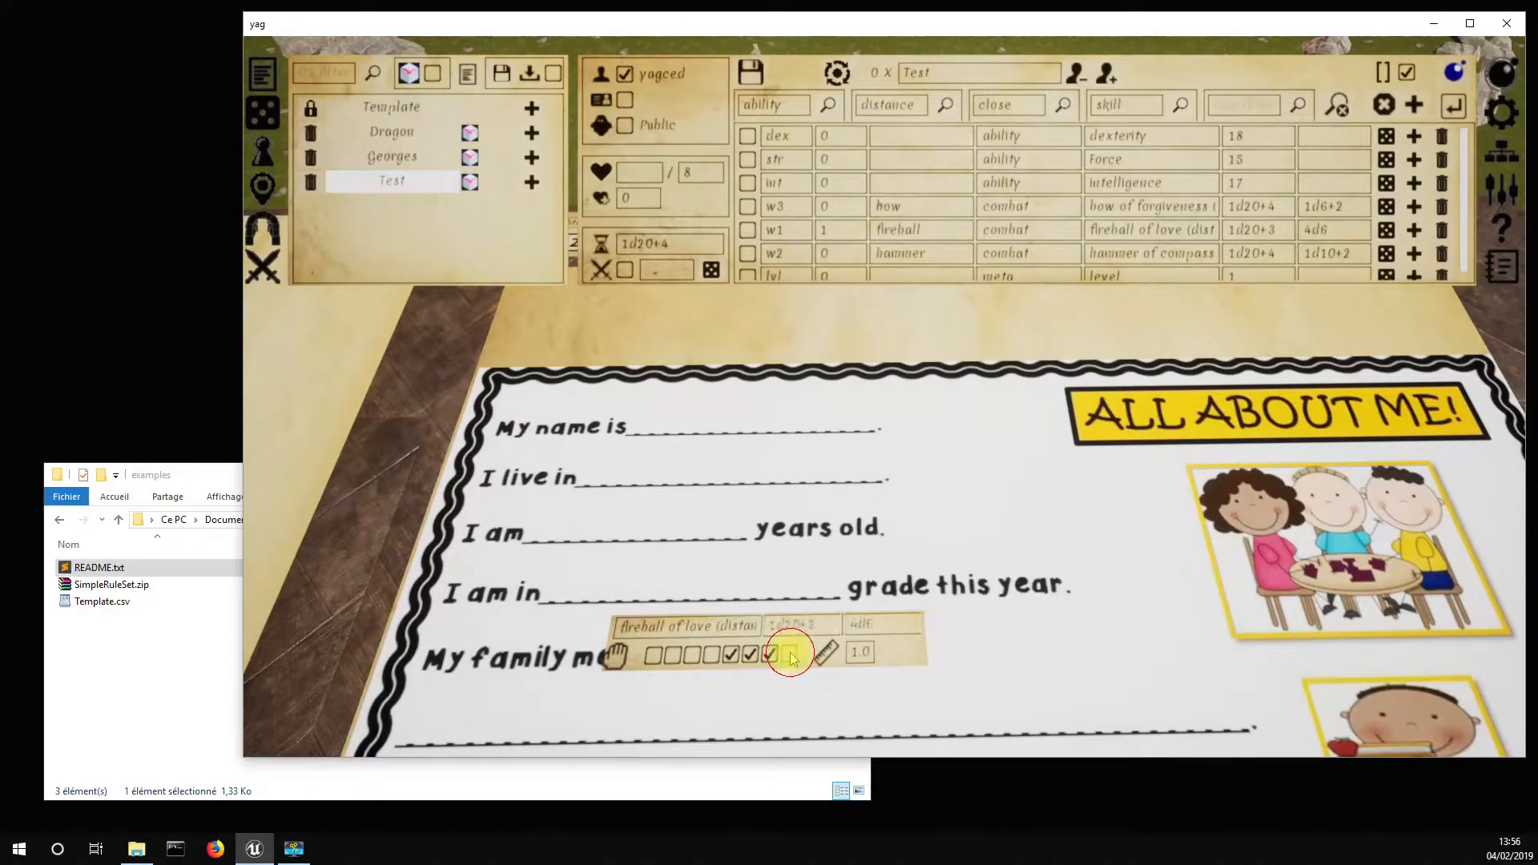
{"action": "left_click_drag", "start_coordinate": [616, 657], "coordinate": [546, 613]}
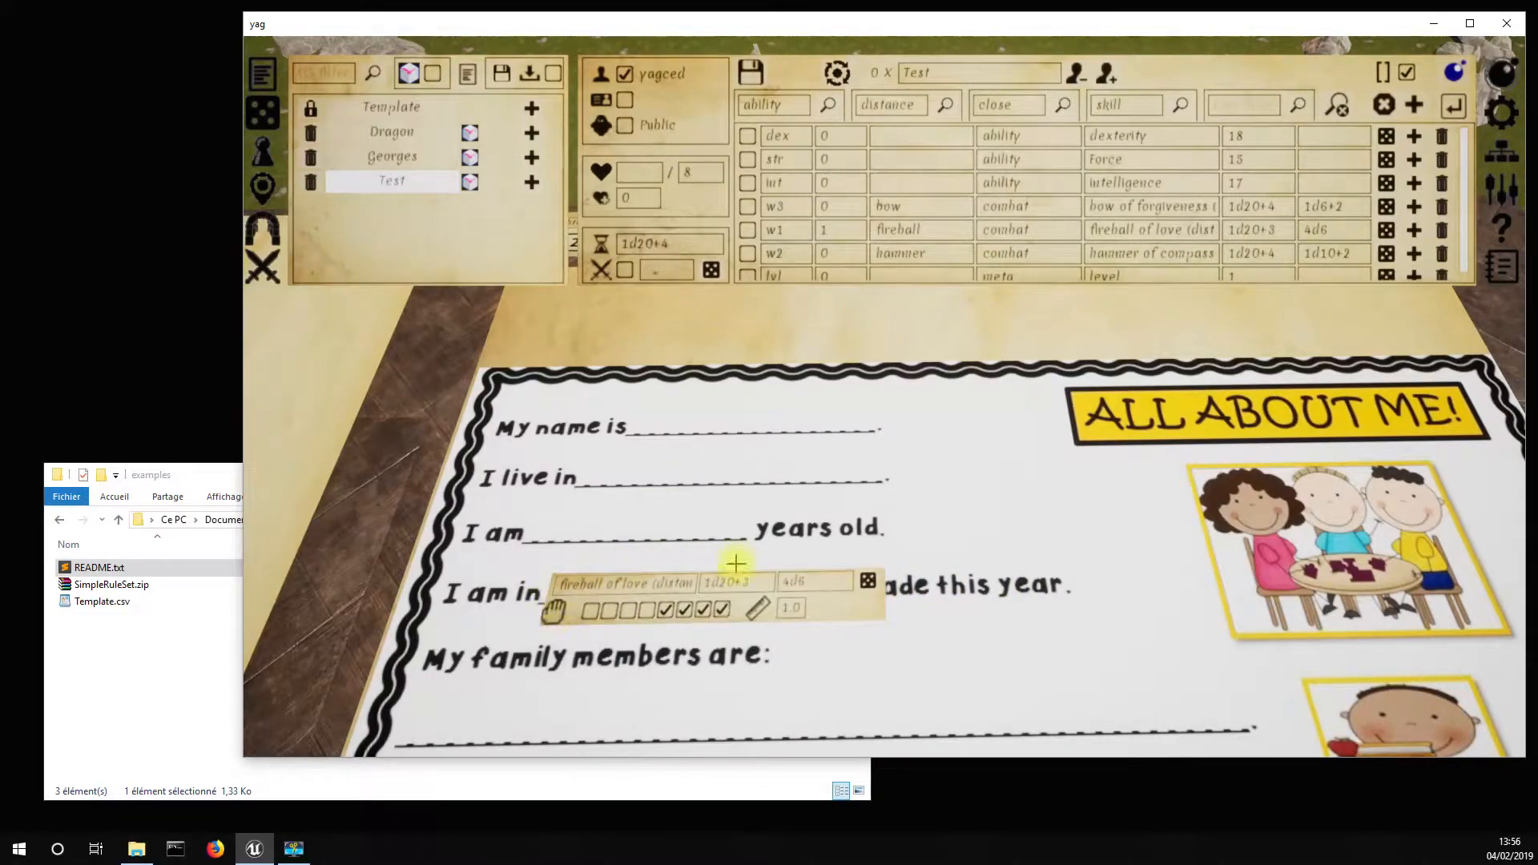
Try scale 2 on the placed fireball line, set it to 0.8 and nudge the line slightly lower on the "I am in" blank
{"action": "left_click", "coordinate": [792, 607]}
{"action": "type", "text": "2"}
{"action": "key", "text": "Return"}
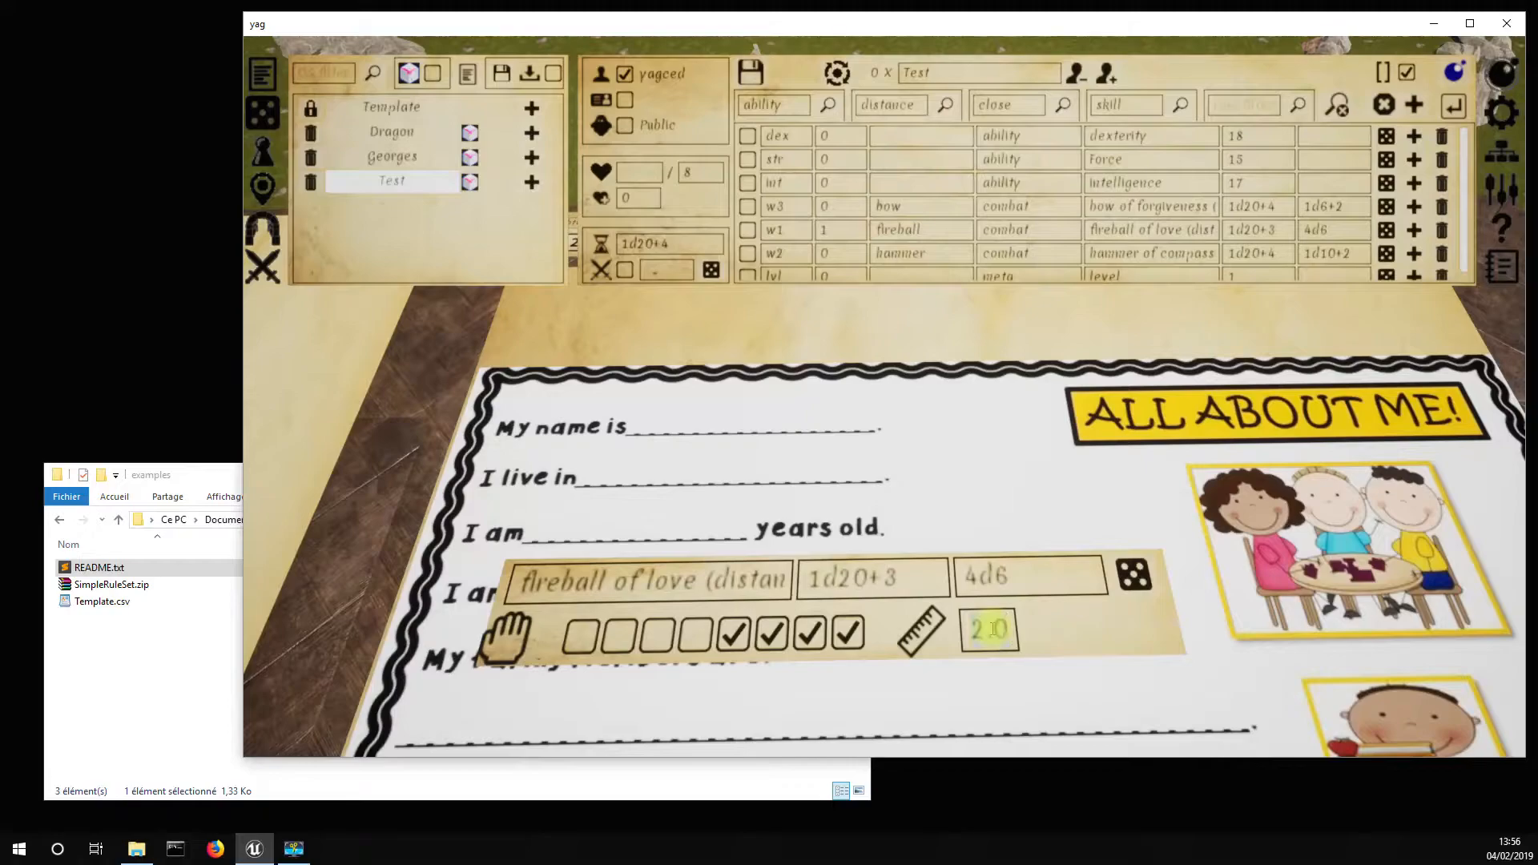
{"action": "type", "text": "18"}
{"action": "key", "text": "Return"}
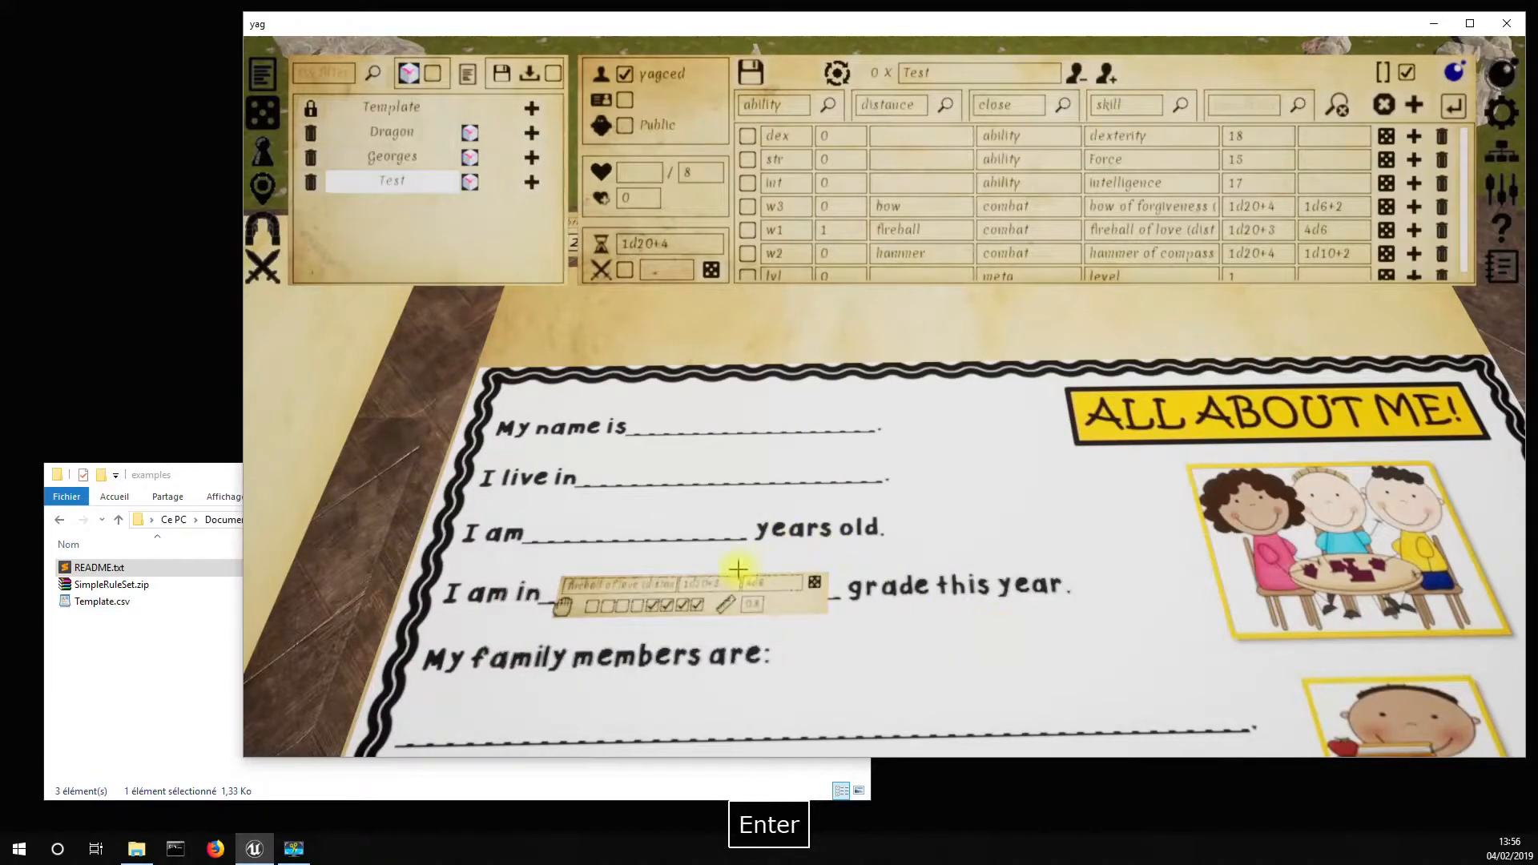
{"action": "left_click_drag", "start_coordinate": [562, 606], "coordinate": [561, 613]}
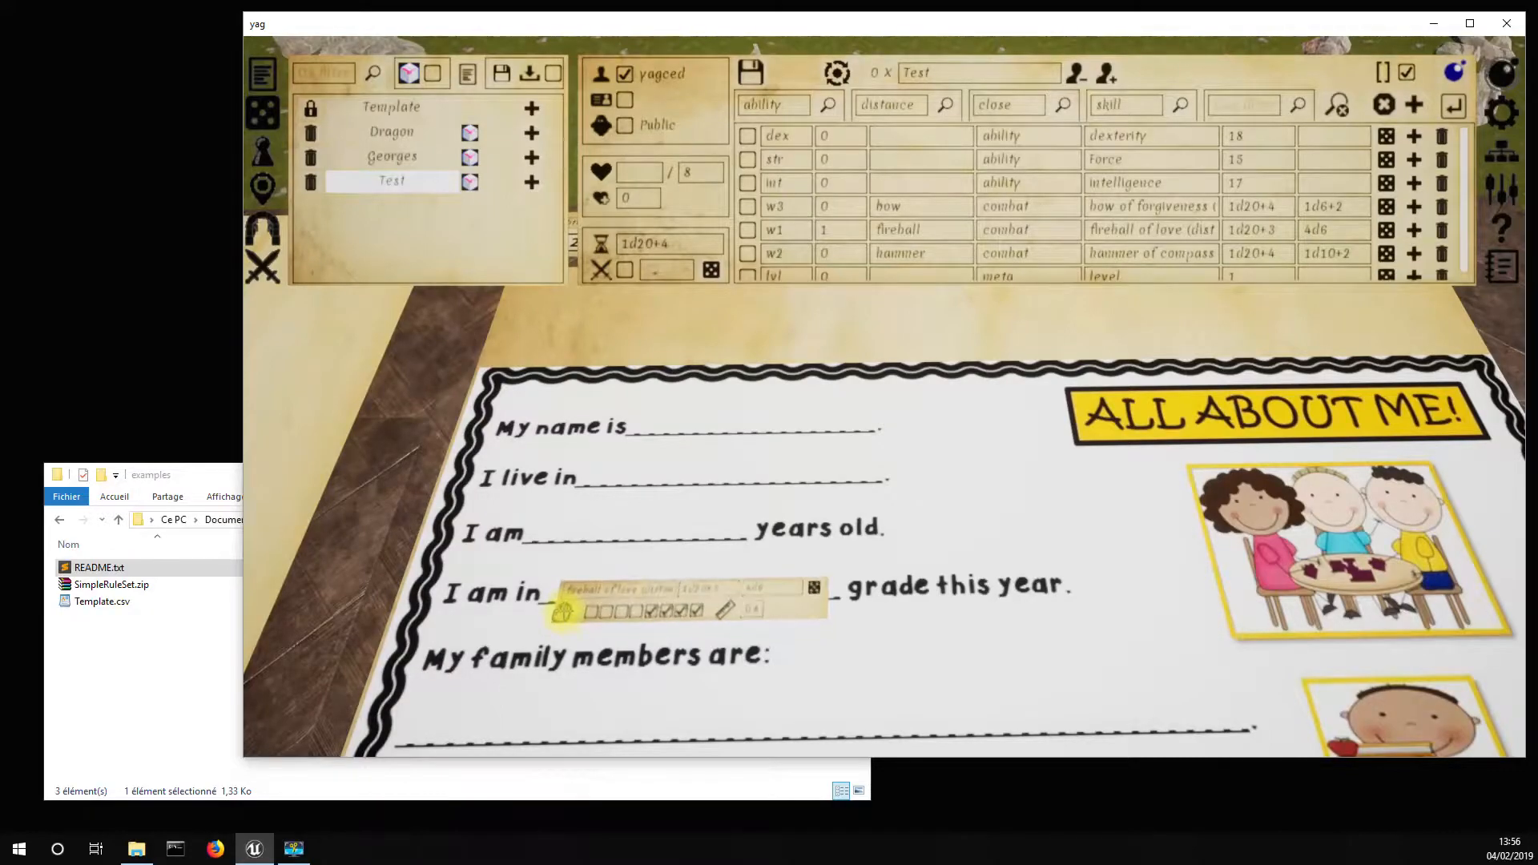
Make the placed fireball line's background transparent and restore its parchment background
{"action": "key", "text": "e"}
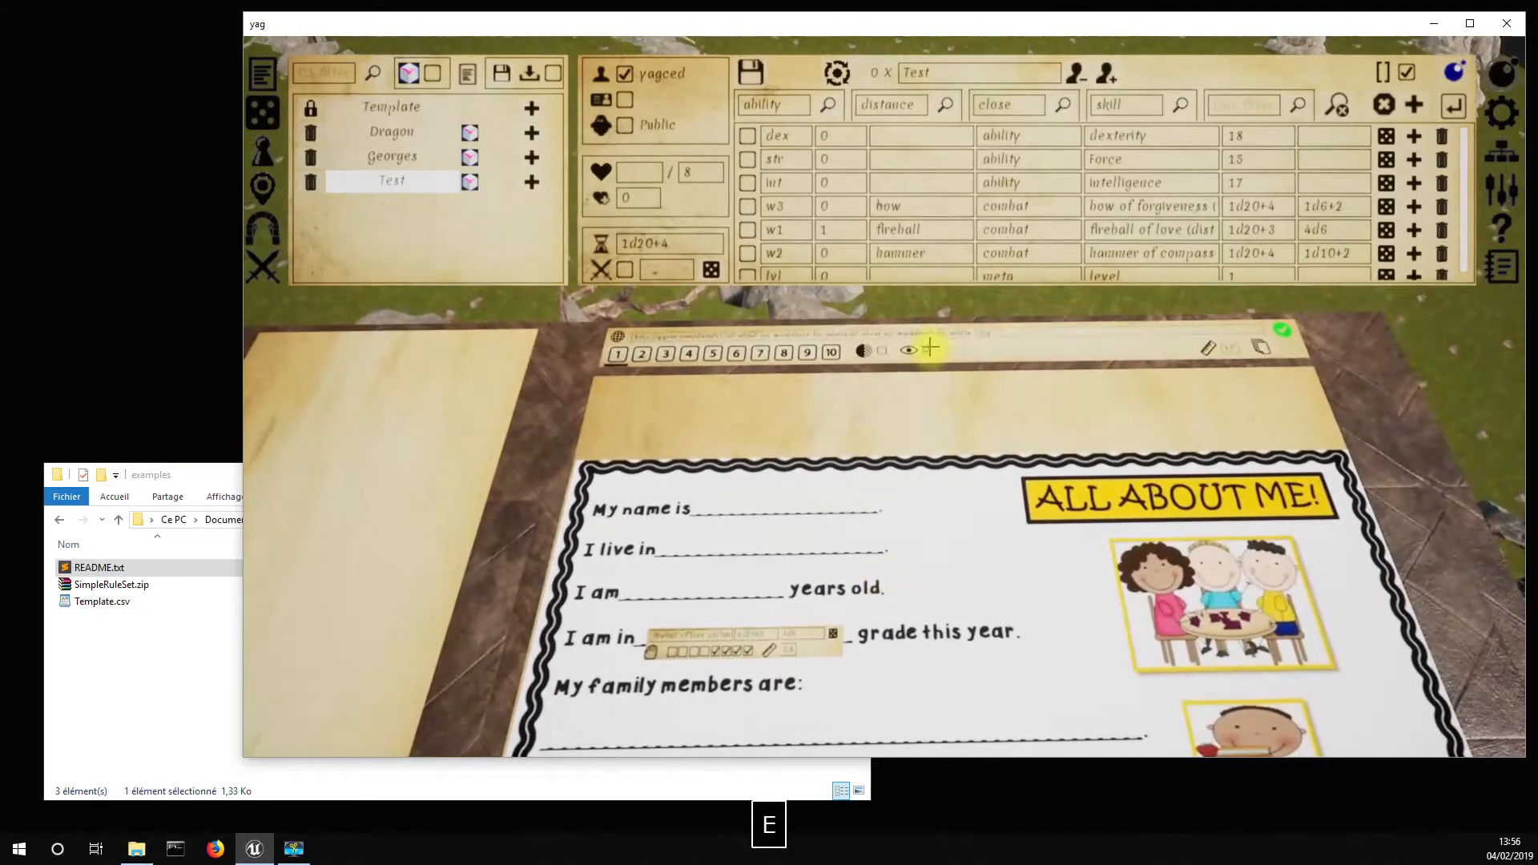
{"action": "left_click", "coordinate": [881, 350]}
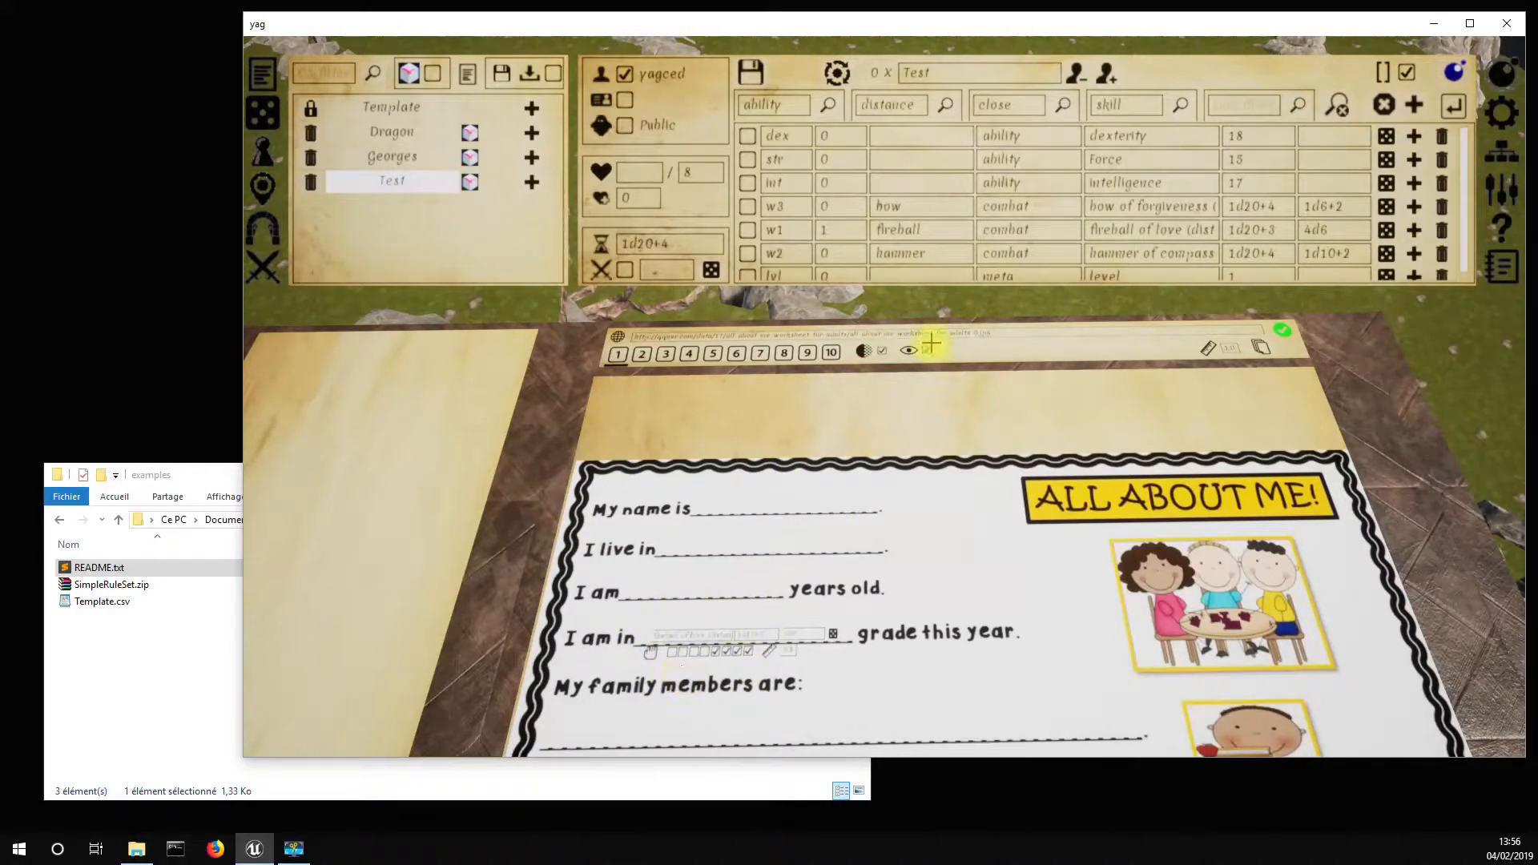
{"action": "left_click", "coordinate": [882, 350]}
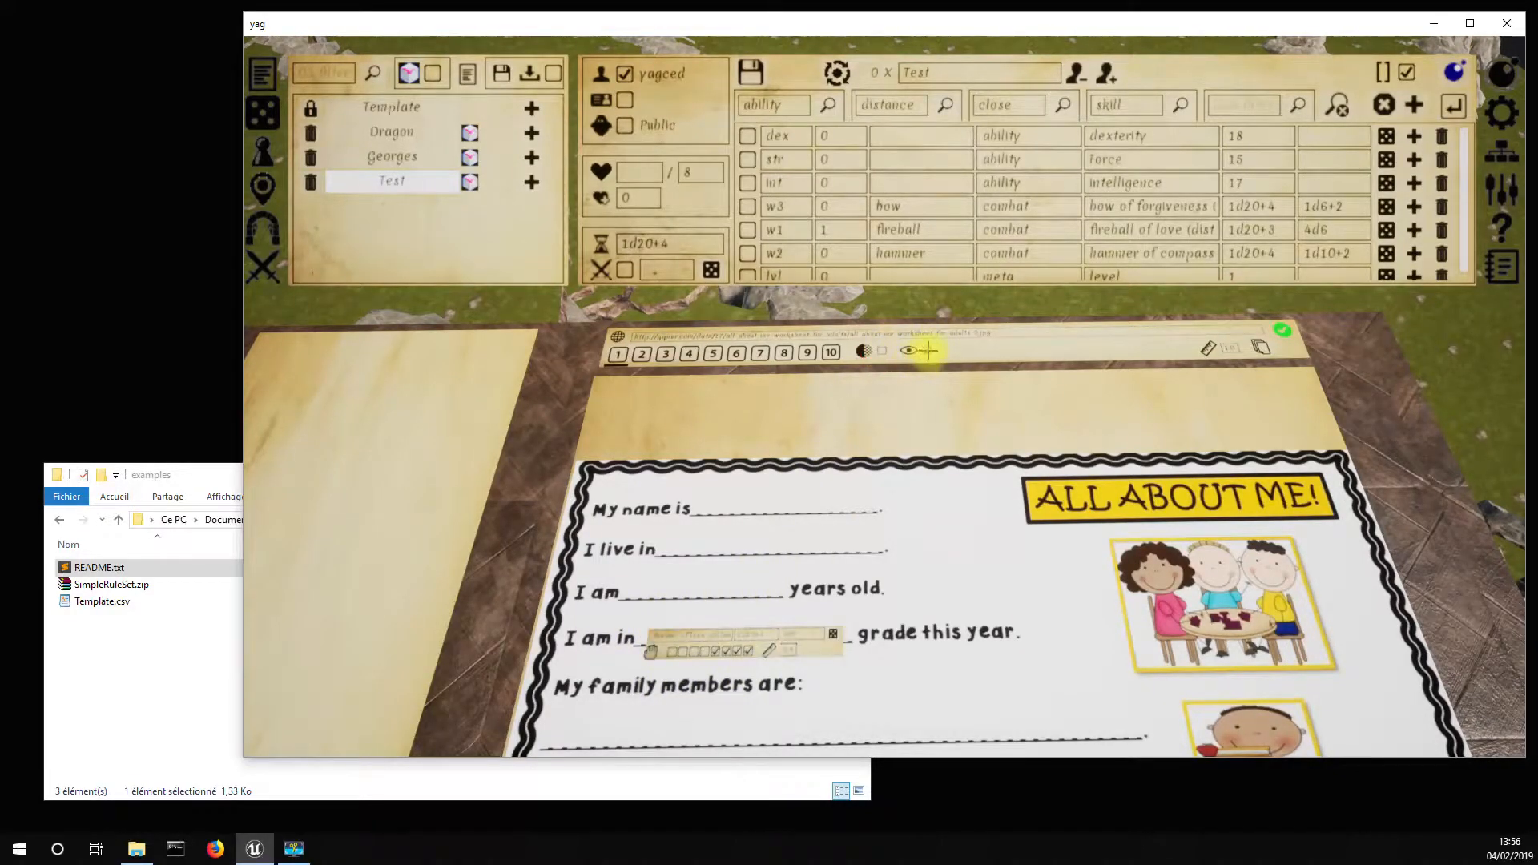
Hide the placed line's edit controls, preview it with a transparent background, and restore both the background and the controls
{"action": "left_click", "coordinate": [927, 350]}
{"action": "left_click", "coordinate": [927, 350]}
{"action": "left_click", "coordinate": [927, 350]}
{"action": "left_click", "coordinate": [928, 351]}
{"action": "left_click", "coordinate": [929, 352]}
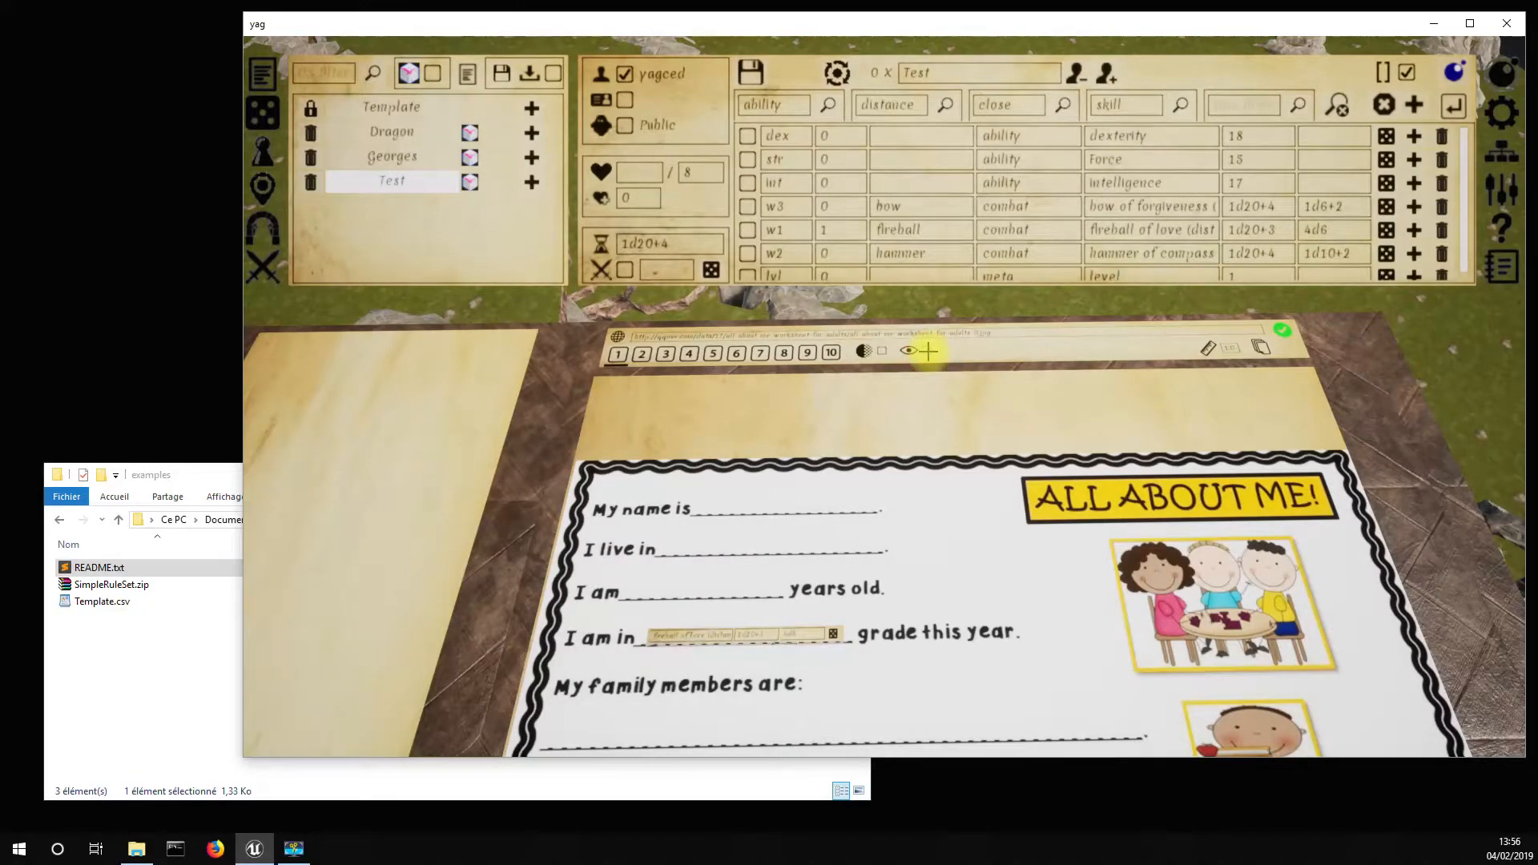
{"action": "left_click", "coordinate": [883, 351]}
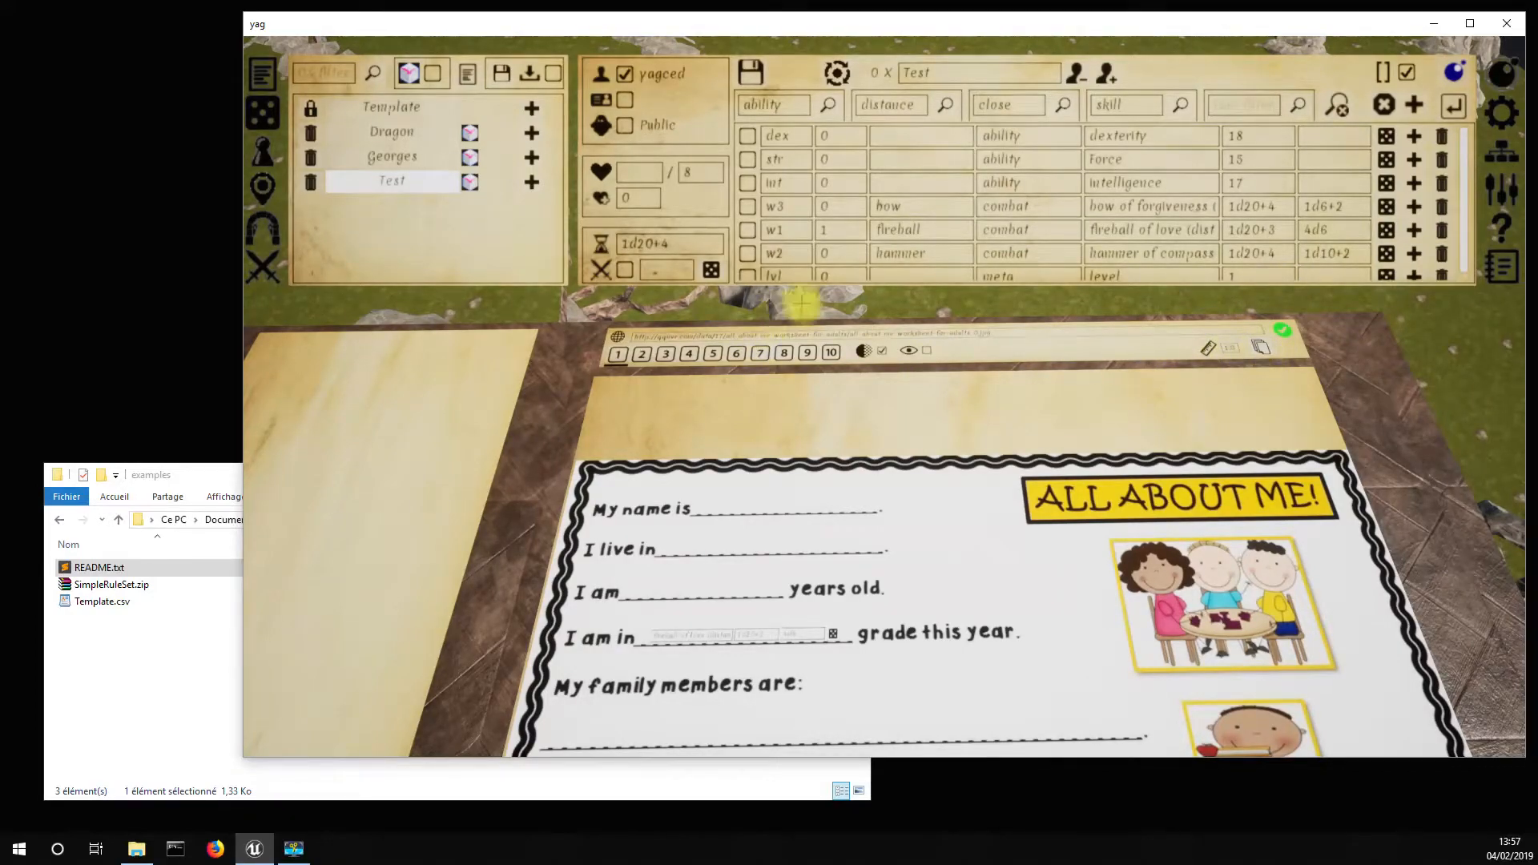
{"action": "left_click", "coordinate": [881, 354]}
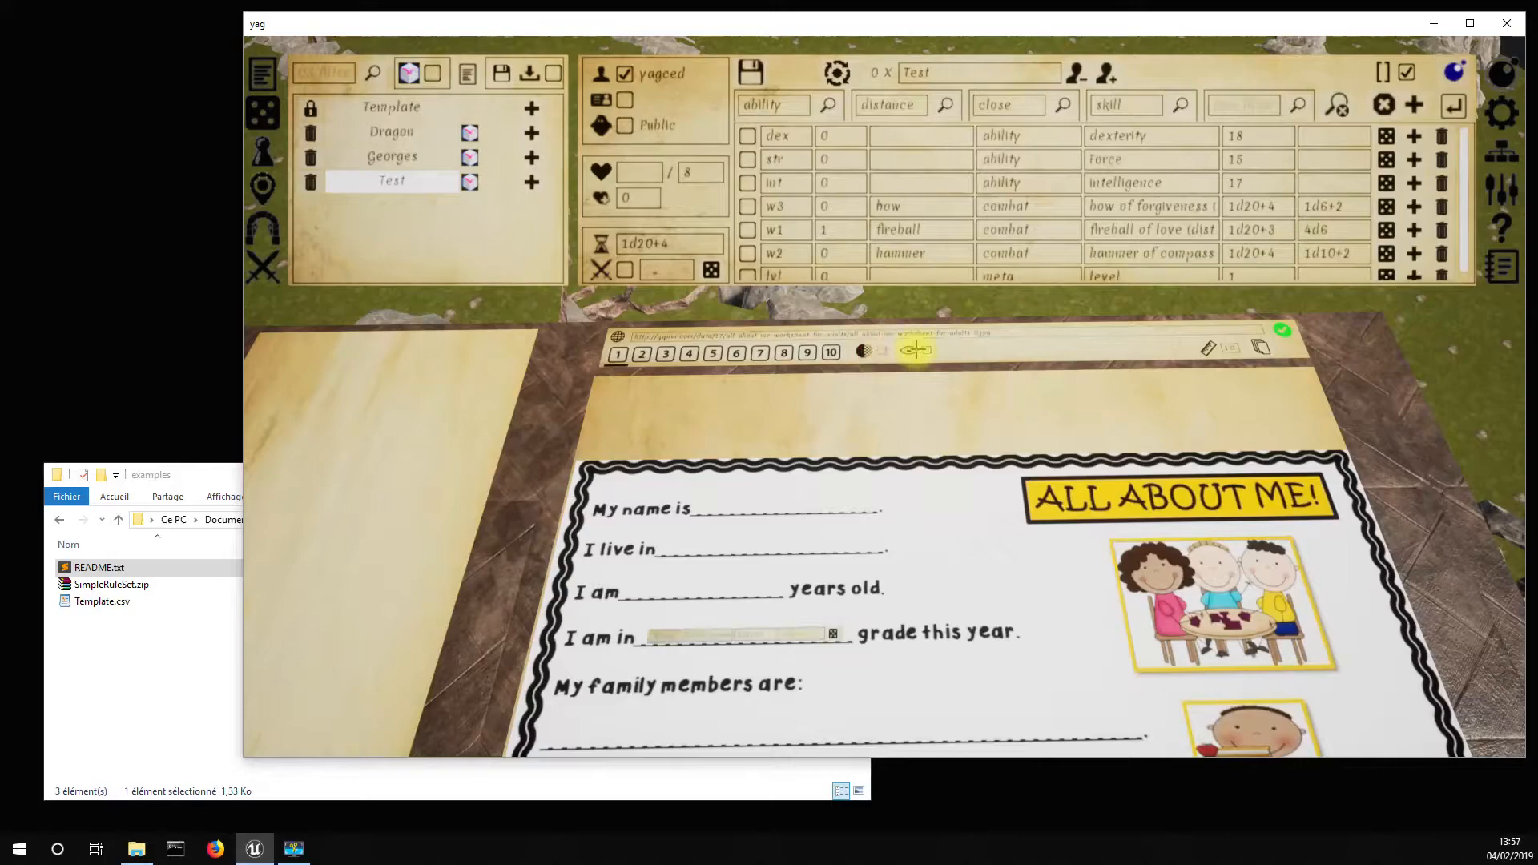
{"action": "left_click", "coordinate": [929, 352]}
Set the line tab of the Test character's w2 hammer line and lvl level line to 1
{"action": "left_click", "coordinate": [849, 253]}
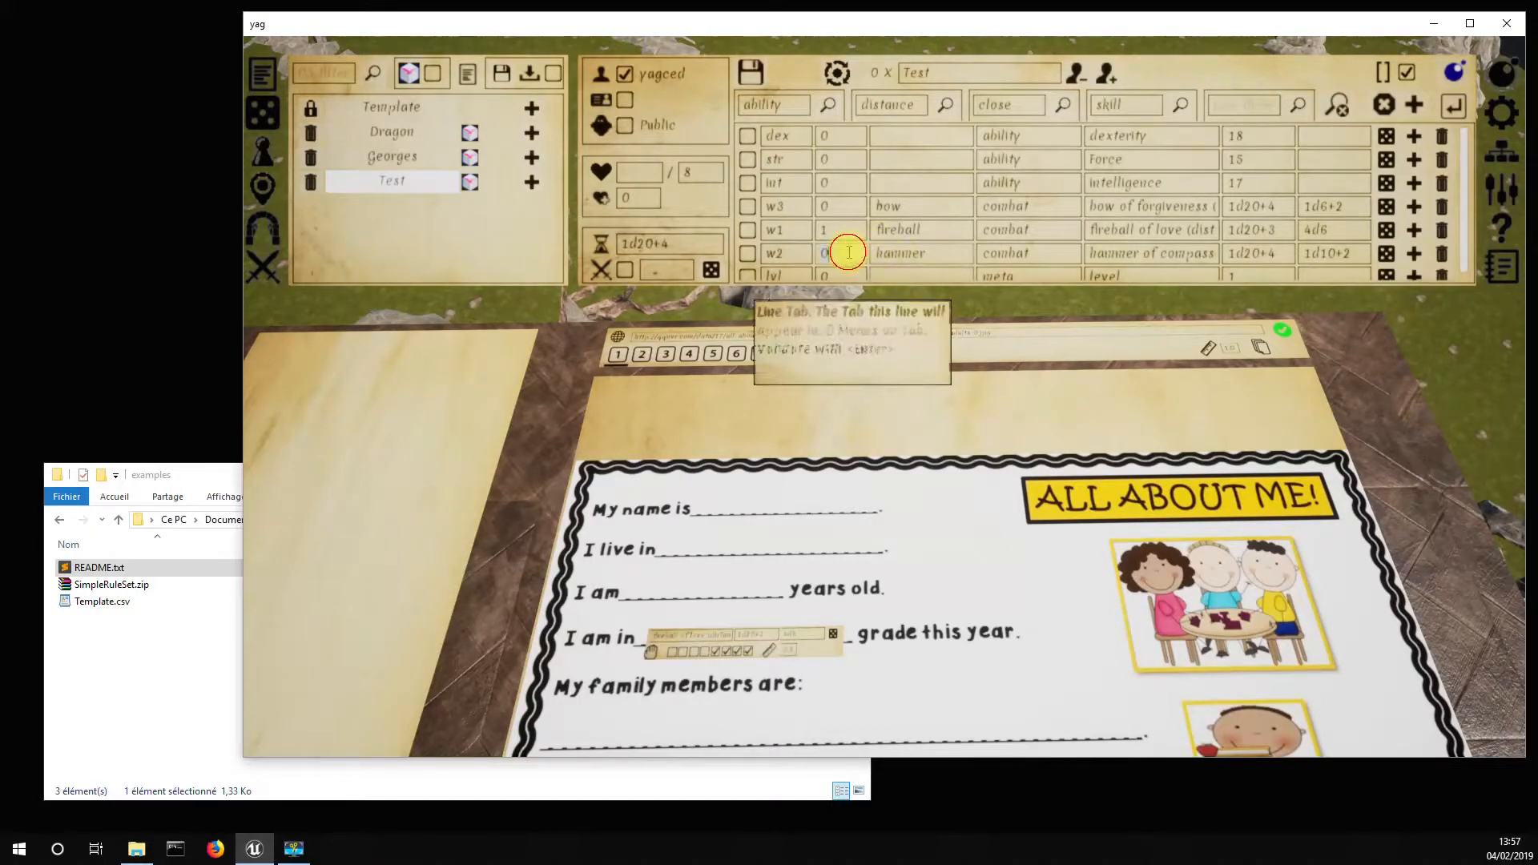
{"action": "type", "text": "1"}
{"action": "key", "text": "Return"}
{"action": "left_click", "coordinate": [841, 275]}
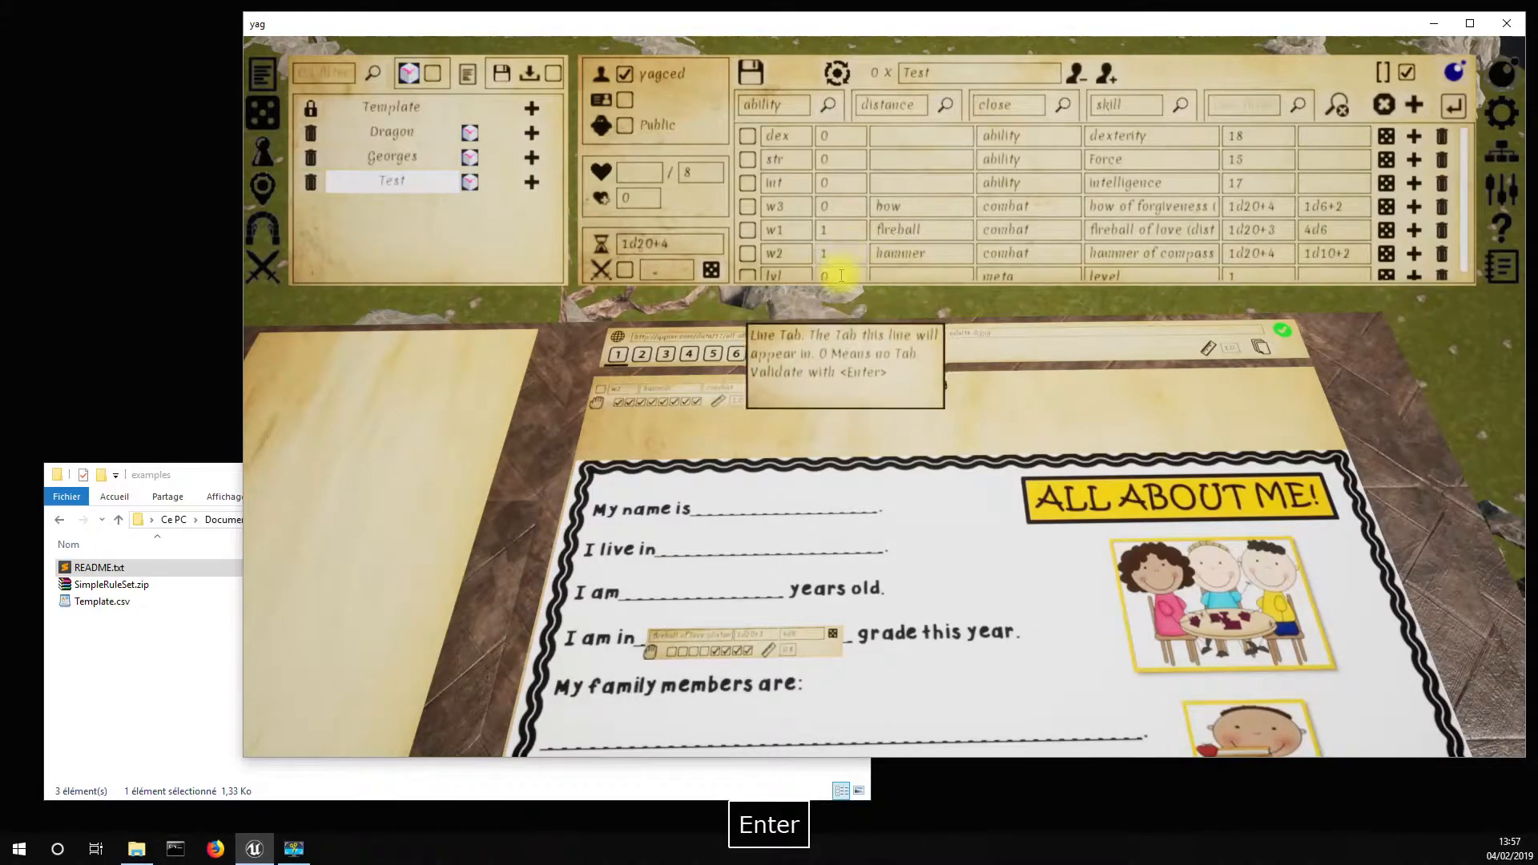
{"action": "type", "text": "1"}
{"action": "key", "text": "Return"}
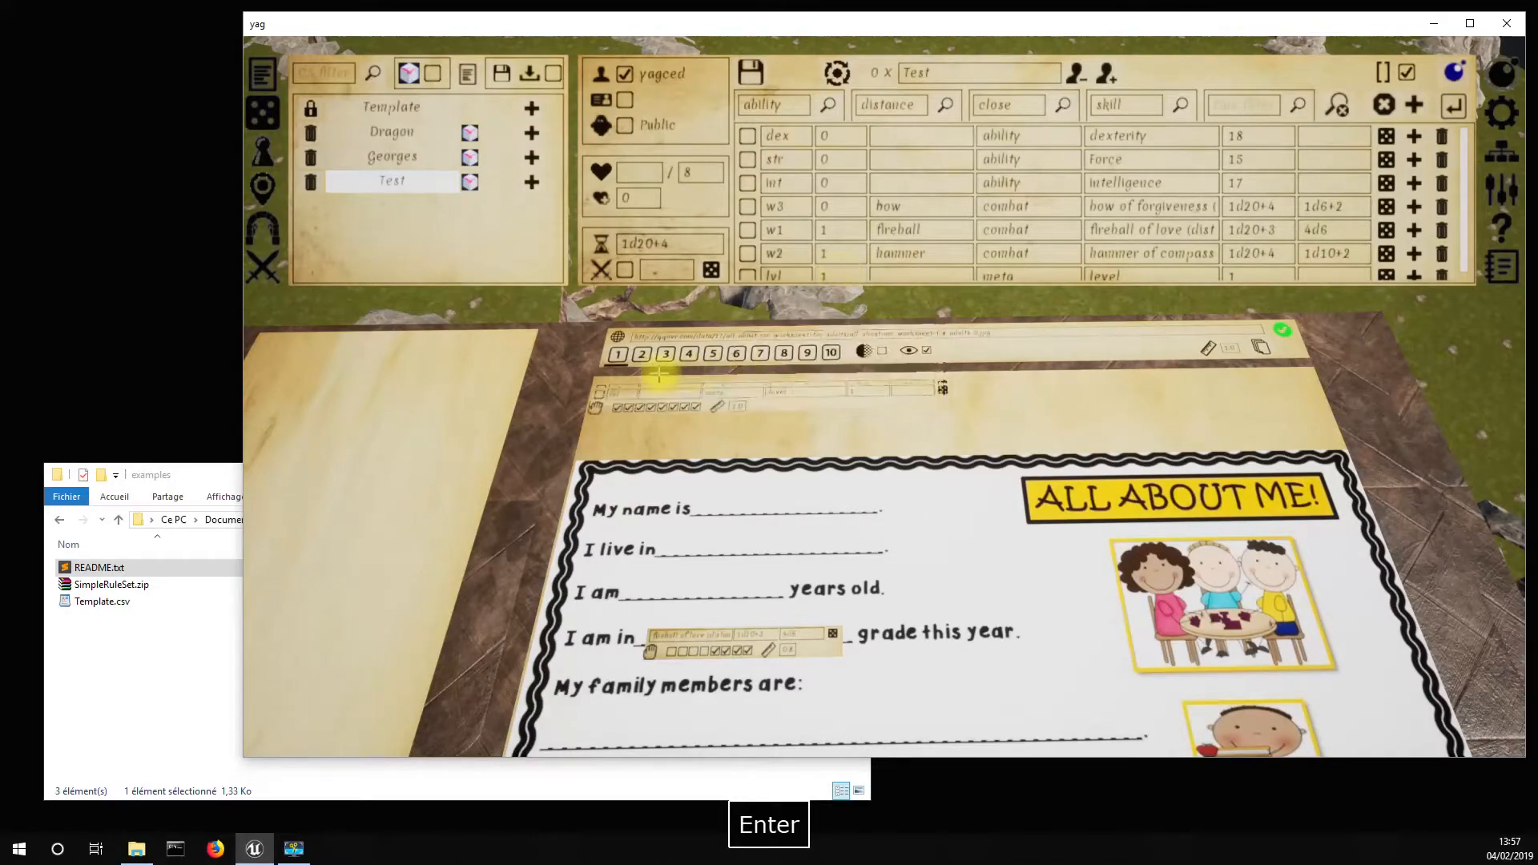
Place the level line beside "I live in" and the hammer line over "grade this year", and scale the level line to 0.2
{"action": "left_click_drag", "start_coordinate": [809, 523], "coordinate": [835, 558]}
{"action": "left_click_drag", "start_coordinate": [596, 403], "coordinate": [929, 639]}
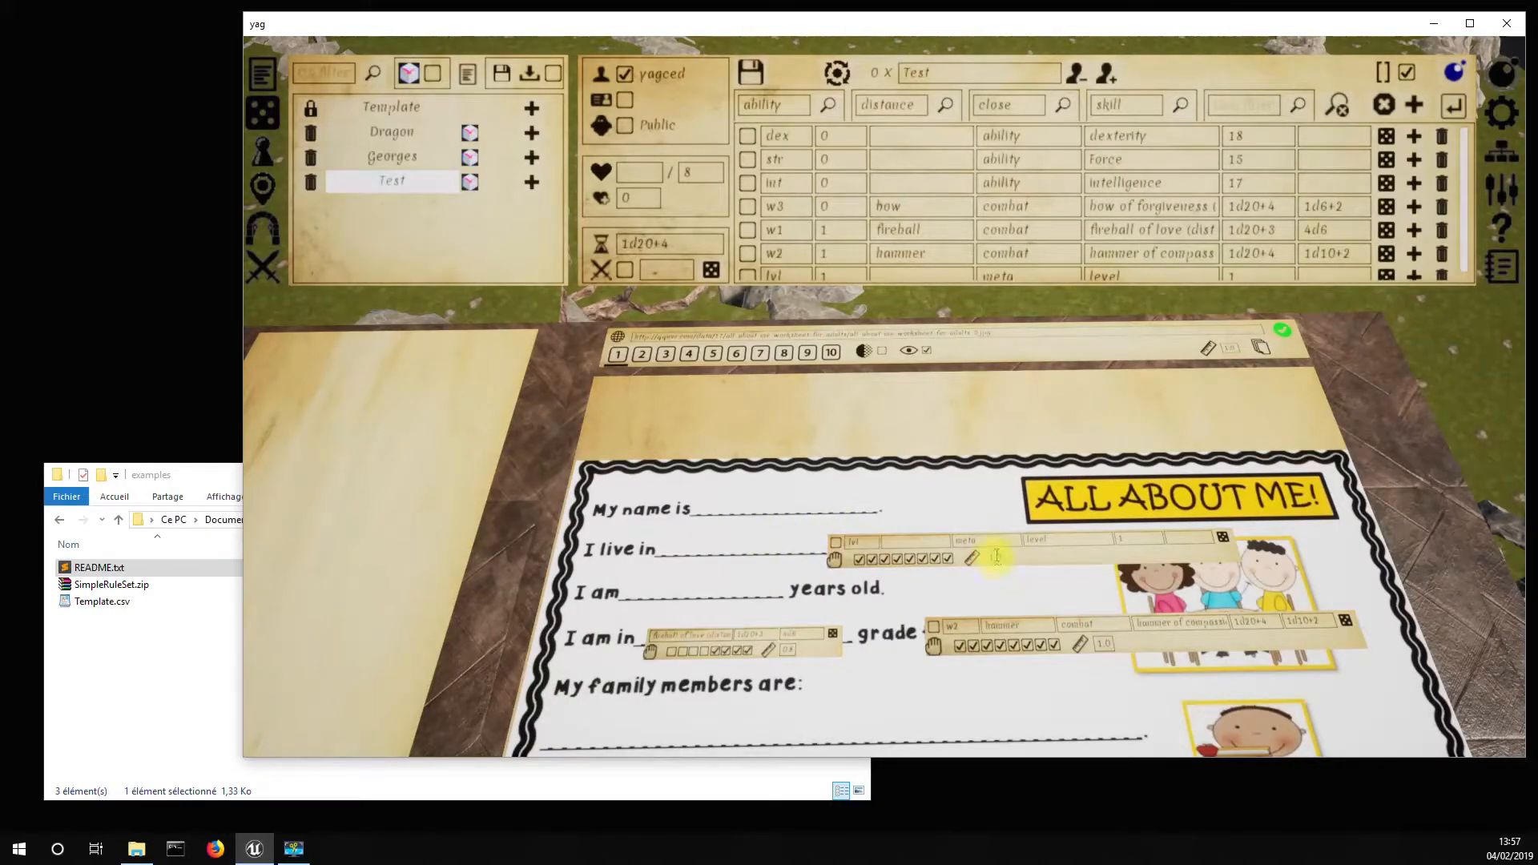
{"action": "type", "text": "2"}
{"action": "key", "text": "Return"}
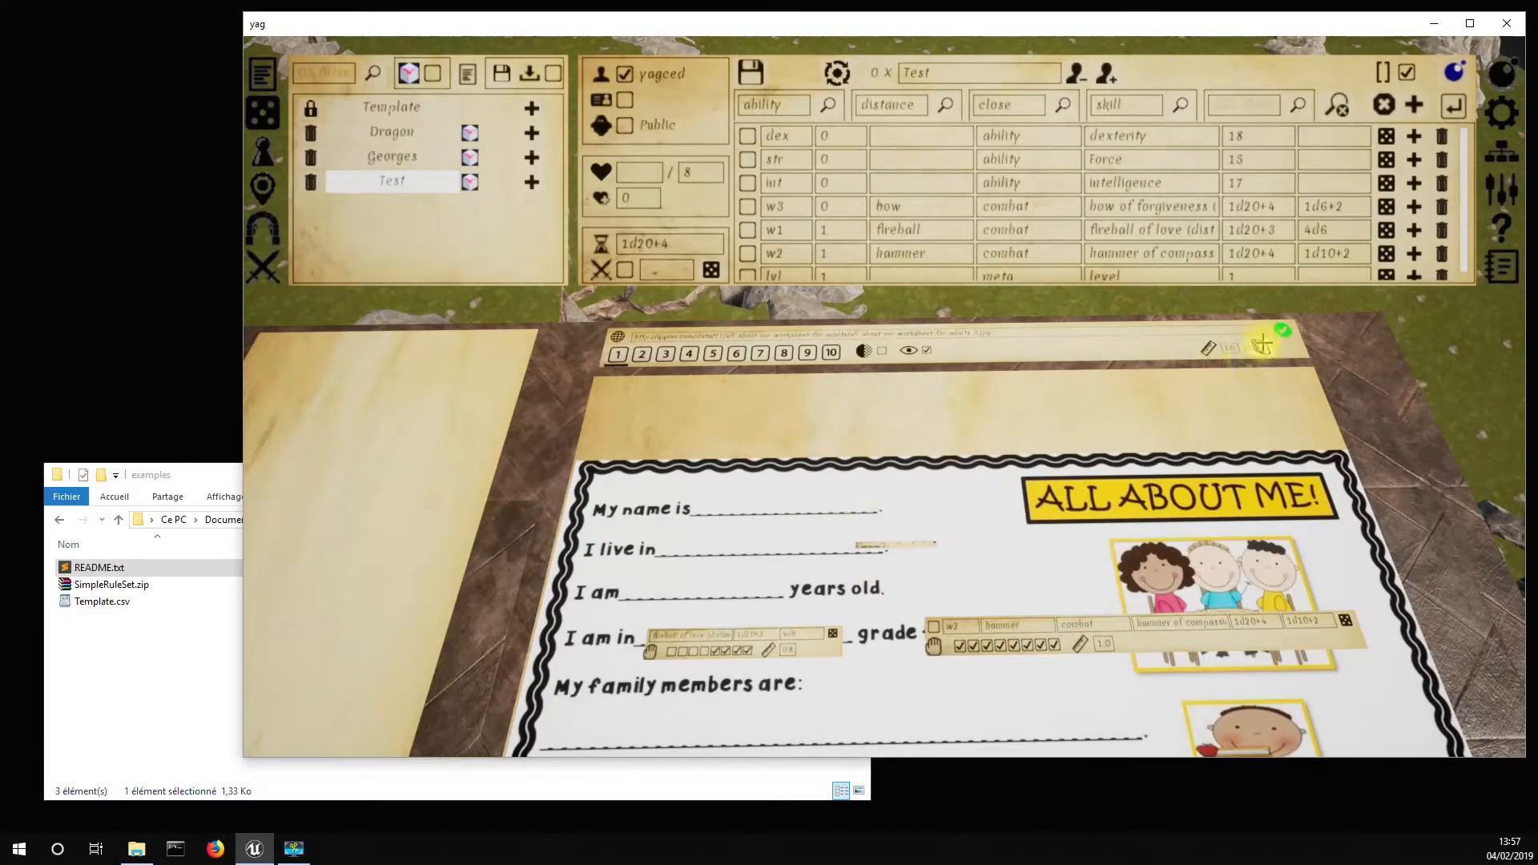
Reset the page's line layout and move the level line below "I live in", hammer above the page title and fireball onto "My family members are:"
{"action": "left_click", "coordinate": [1262, 350]}
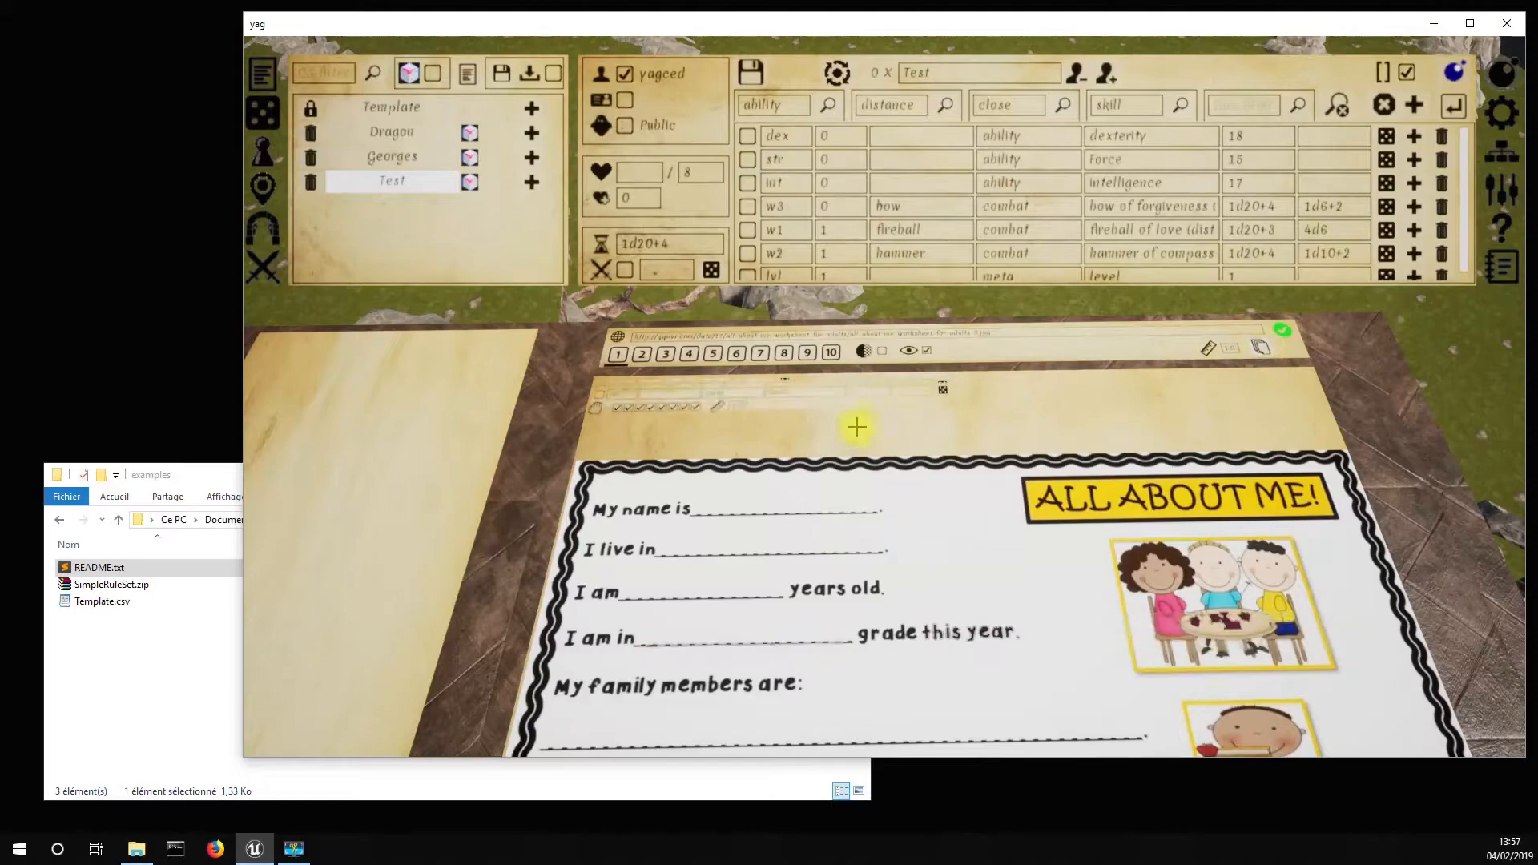
{"action": "left_click_drag", "start_coordinate": [595, 408], "coordinate": [706, 575]}
{"action": "left_click_drag", "start_coordinate": [593, 405], "coordinate": [978, 447]}
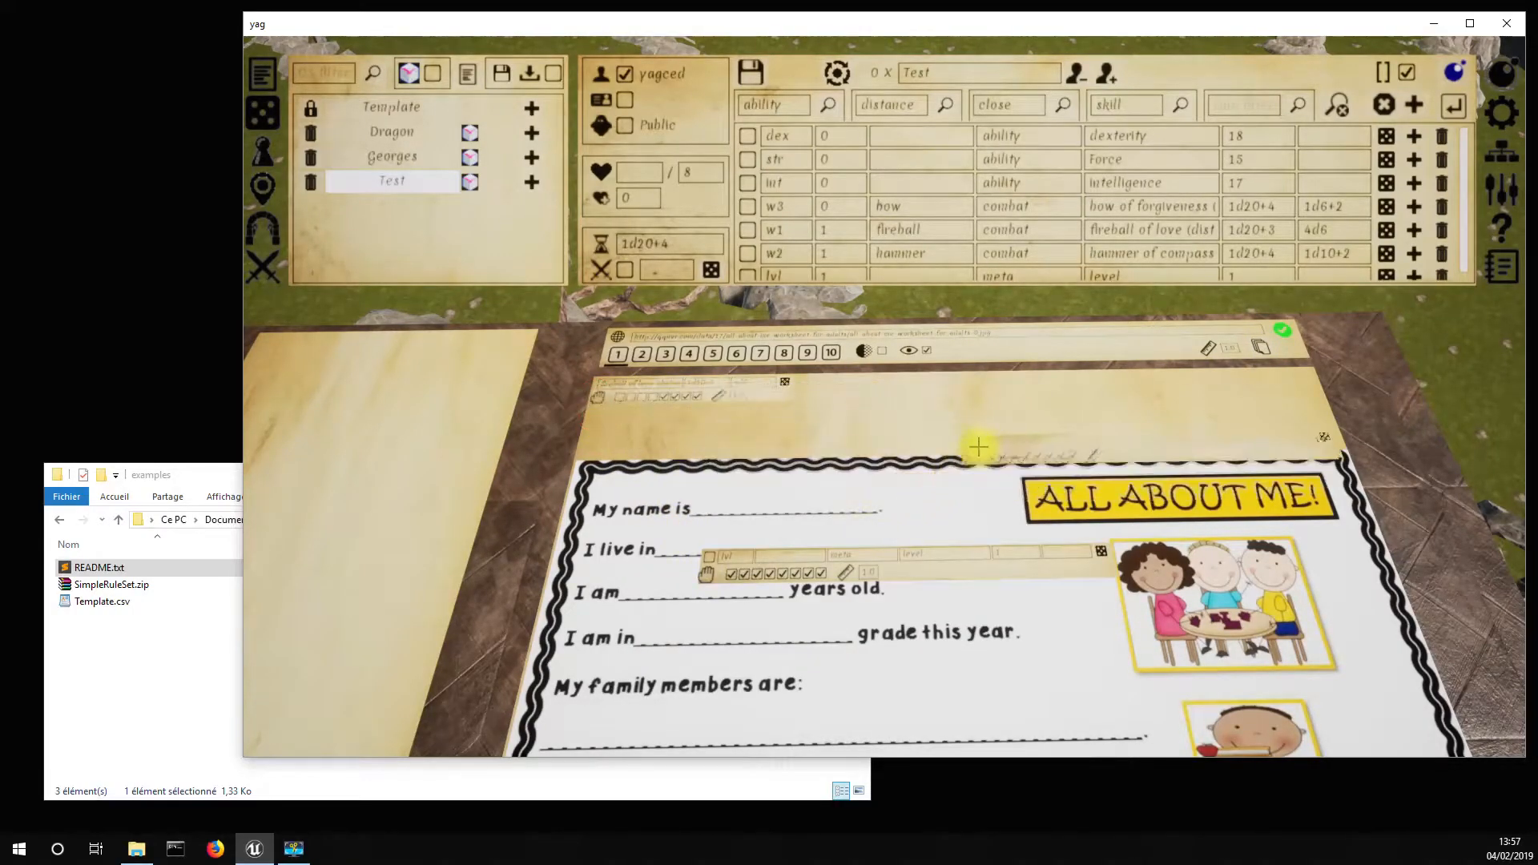
{"action": "left_click_drag", "start_coordinate": [601, 398], "coordinate": [613, 710]}
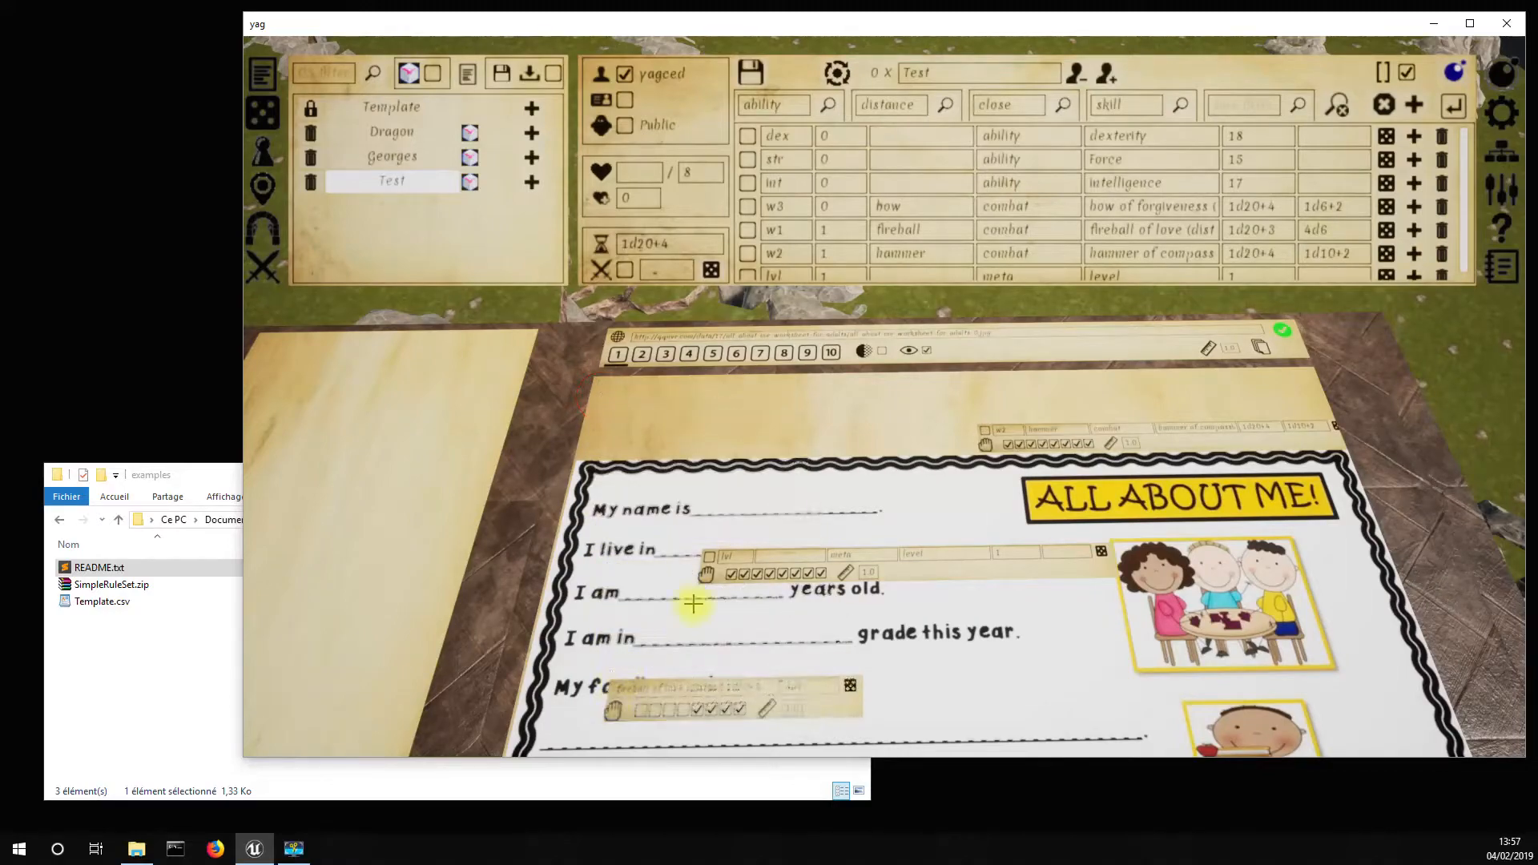
Reset the line layout again and place the level line on "I live in", hammer above "My name is" and fireball on "I am in"
{"action": "left_click", "coordinate": [1264, 352]}
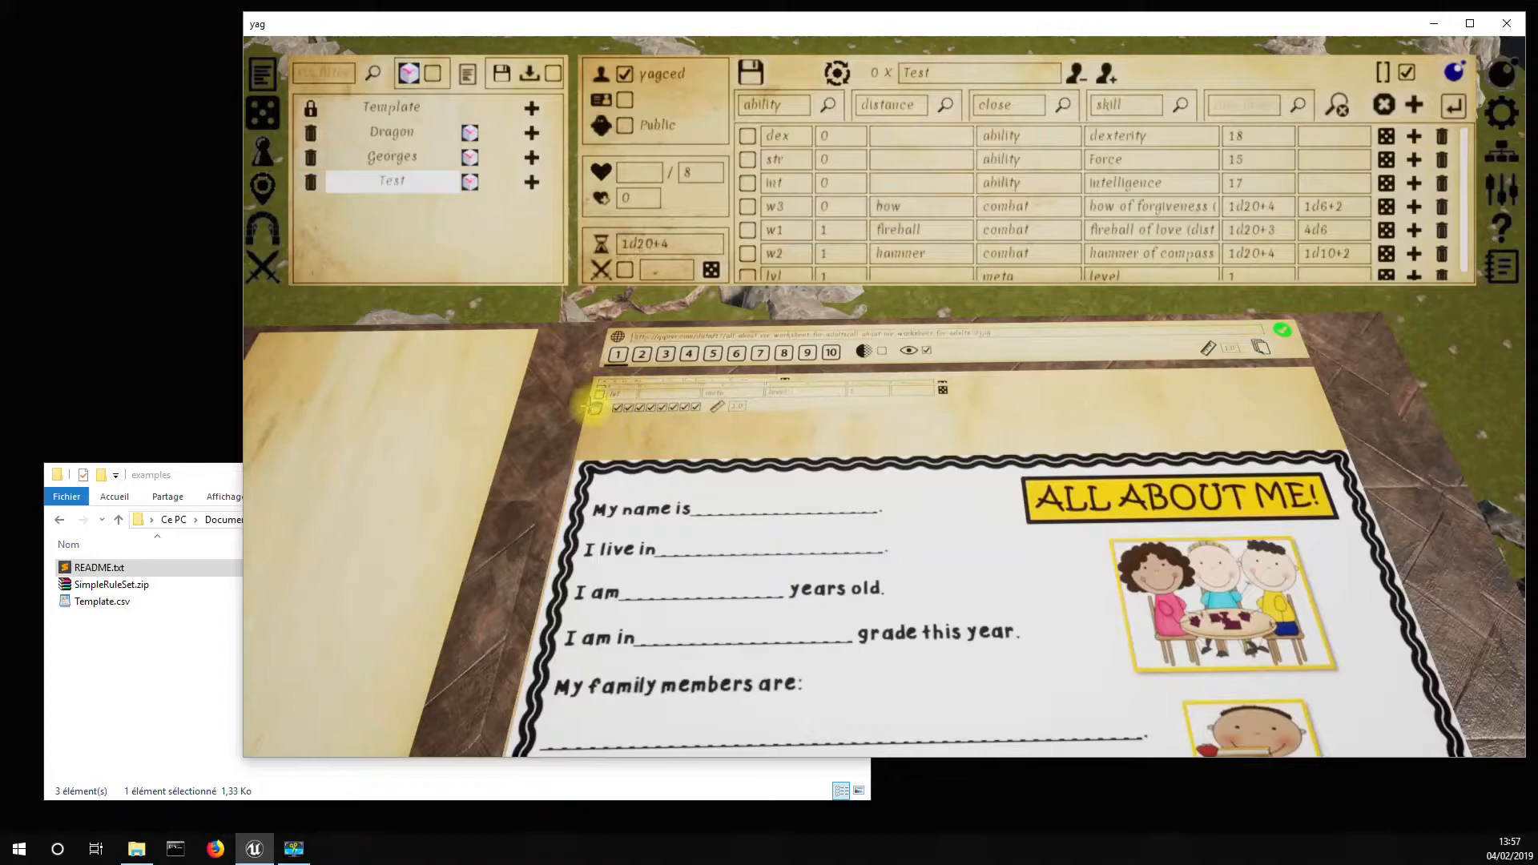
{"action": "left_click_drag", "start_coordinate": [594, 408], "coordinate": [638, 550]}
{"action": "left_click_drag", "start_coordinate": [592, 399], "coordinate": [777, 483]}
{"action": "left_click_drag", "start_coordinate": [594, 397], "coordinate": [727, 639]}
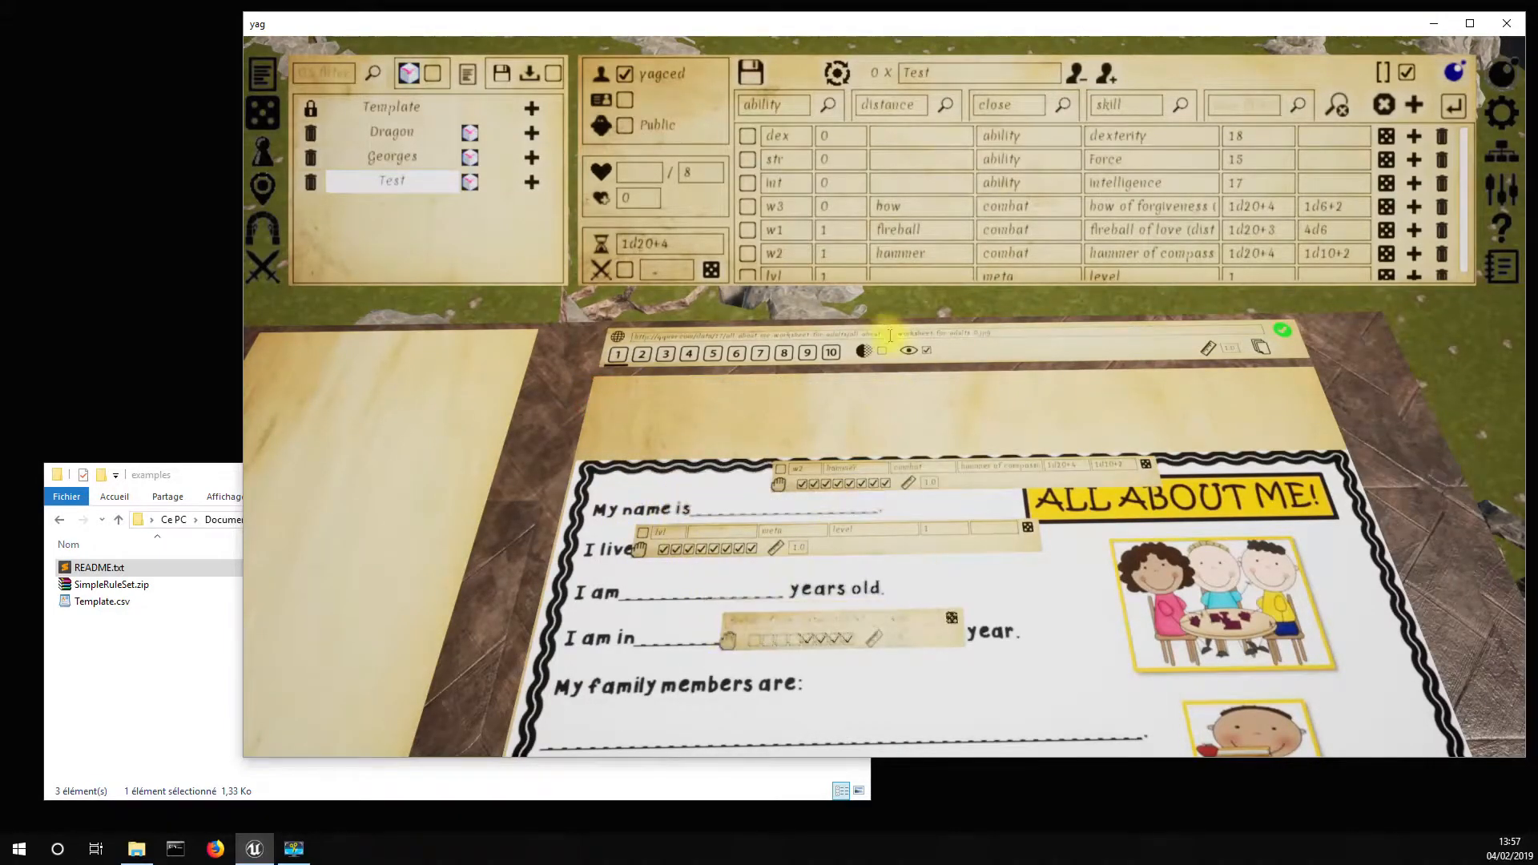
Make the placed lines' backgrounds transparent with edit controls hidden, and display the Georges character on the worksheet page
{"action": "left_click", "coordinate": [884, 352]}
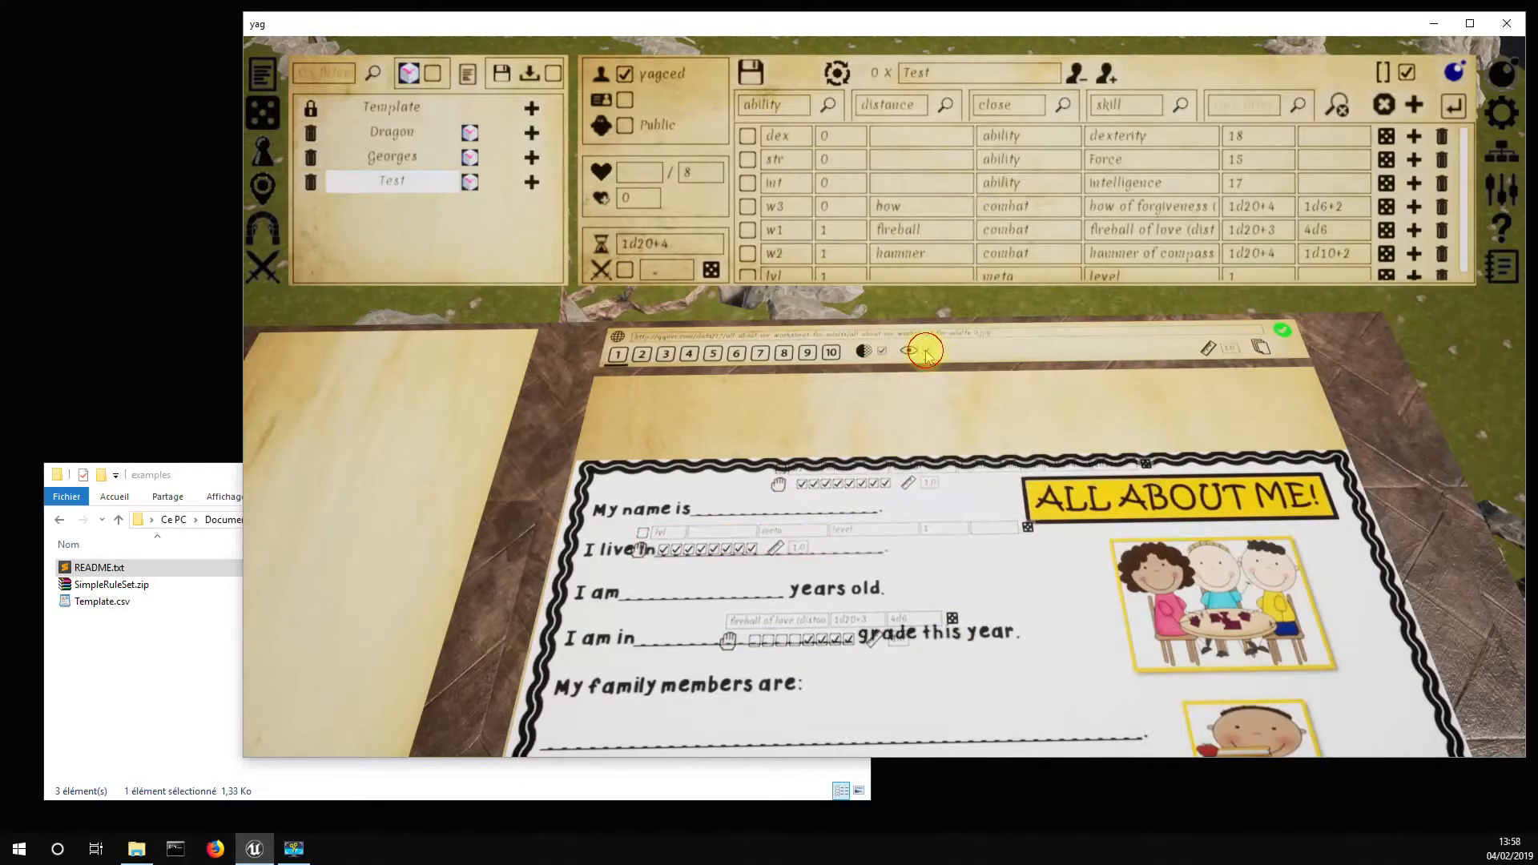
{"action": "left_click", "coordinate": [925, 353]}
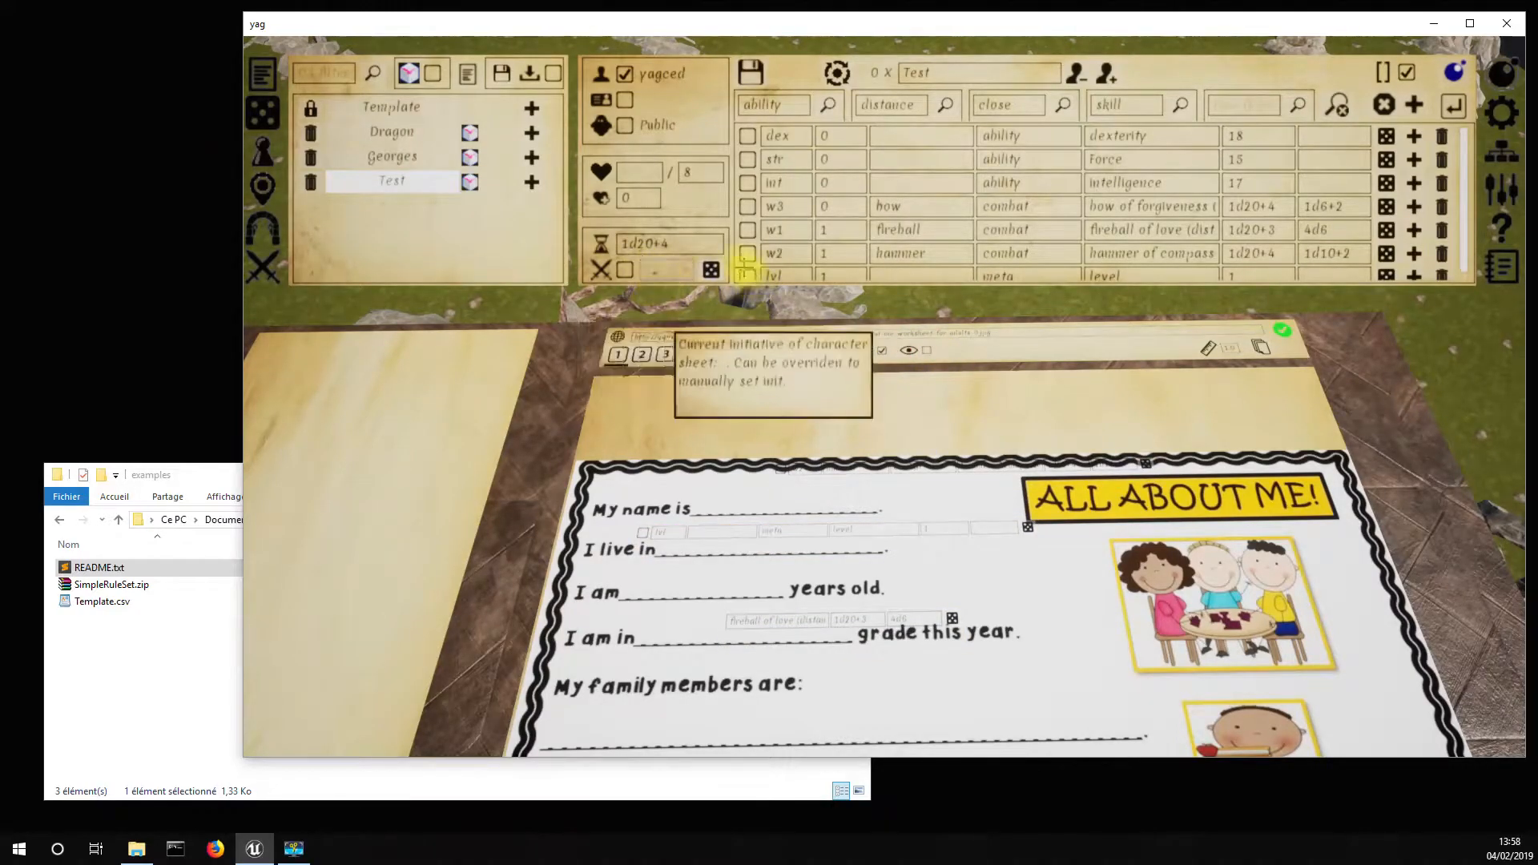
{"action": "left_click", "coordinate": [401, 157]}
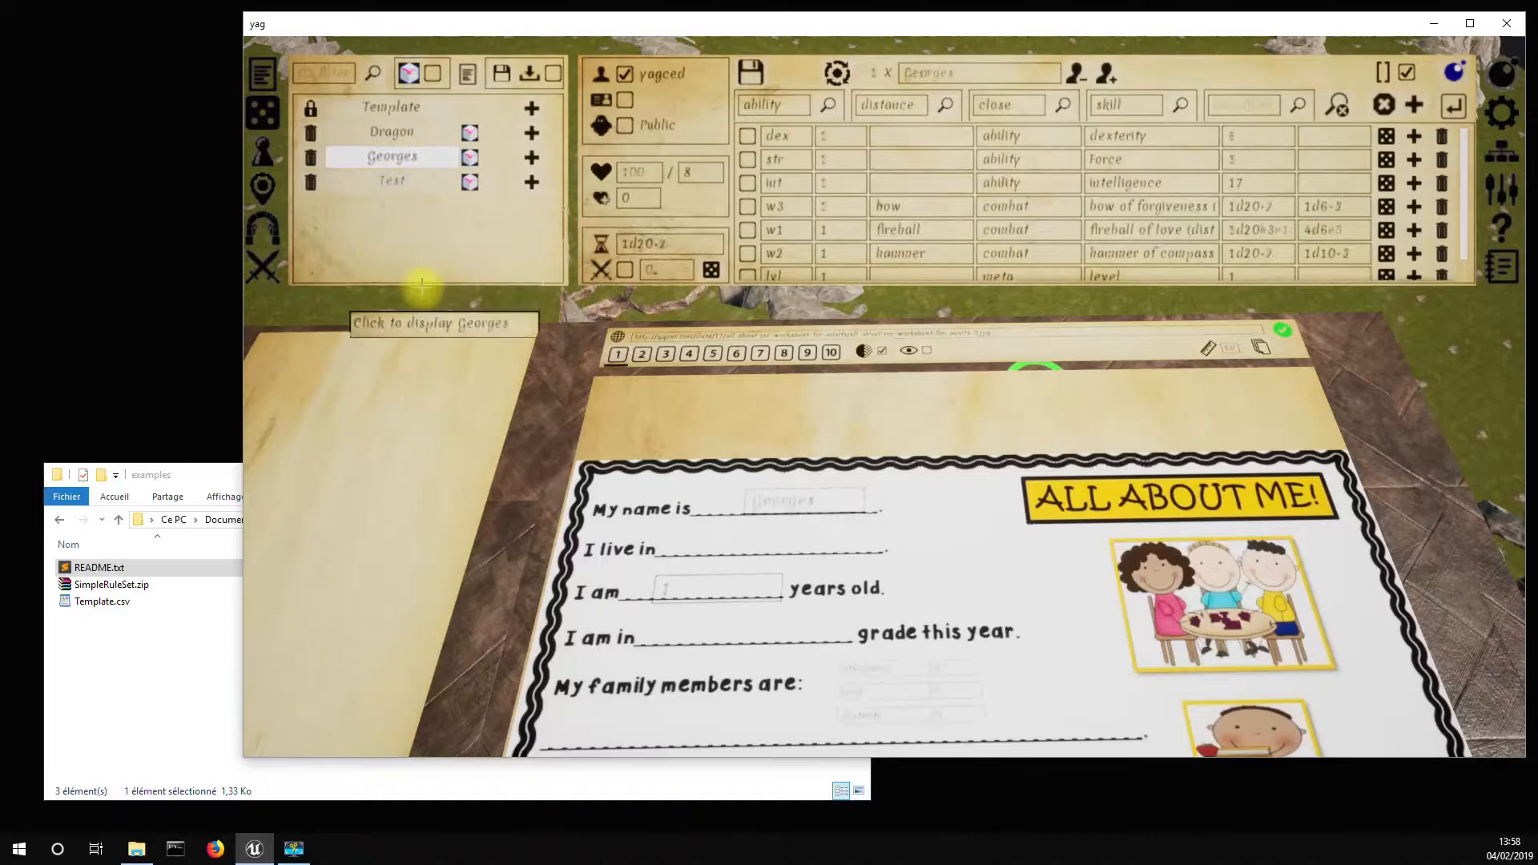
{"action": "key", "text": "e"}
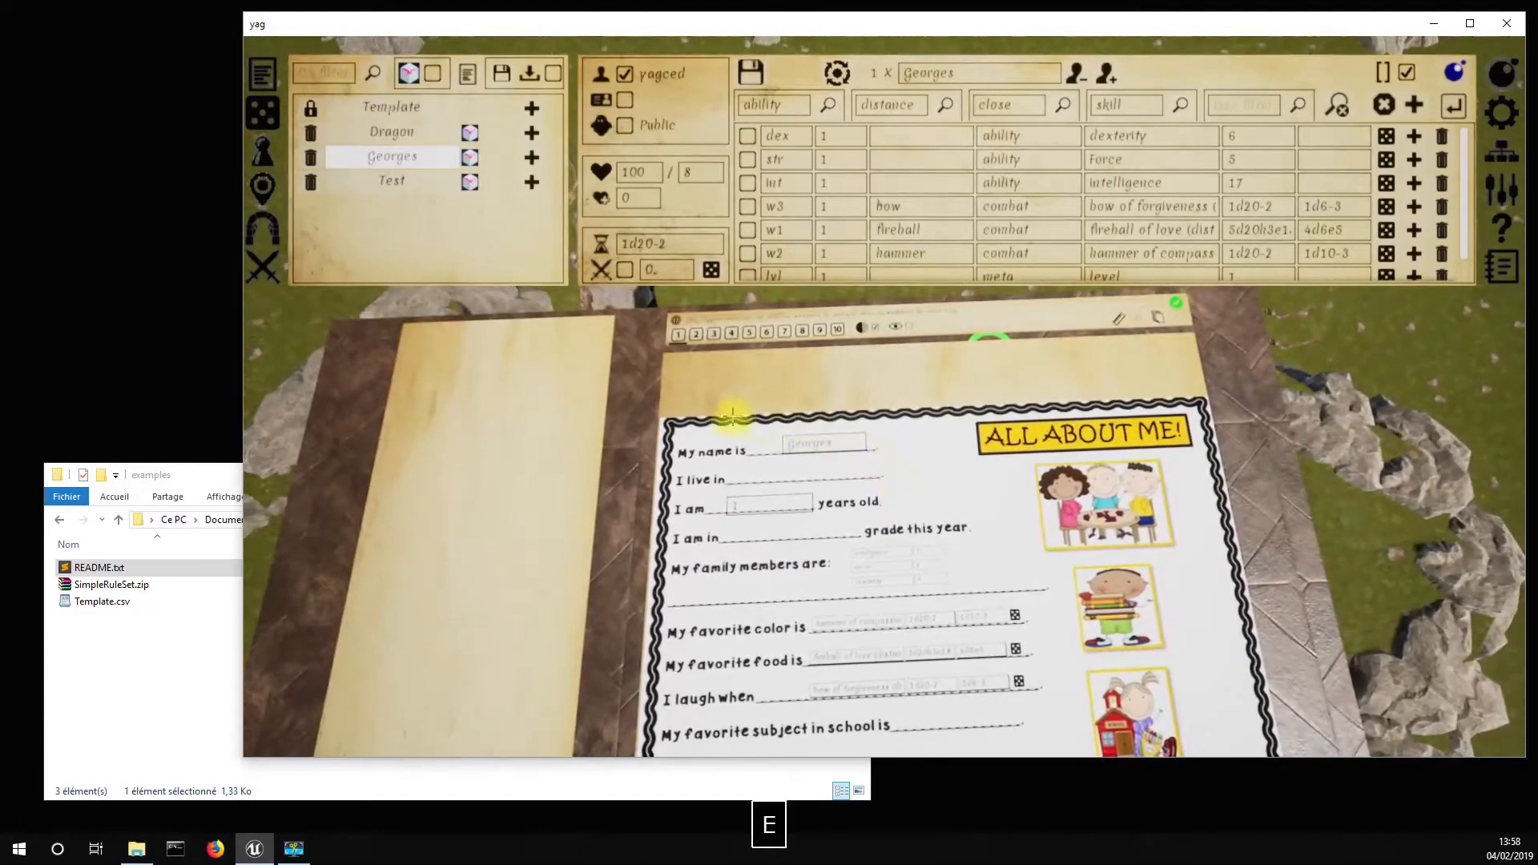
{"action": "left_click_drag", "start_coordinate": [1035, 535], "coordinate": [599, 462]}
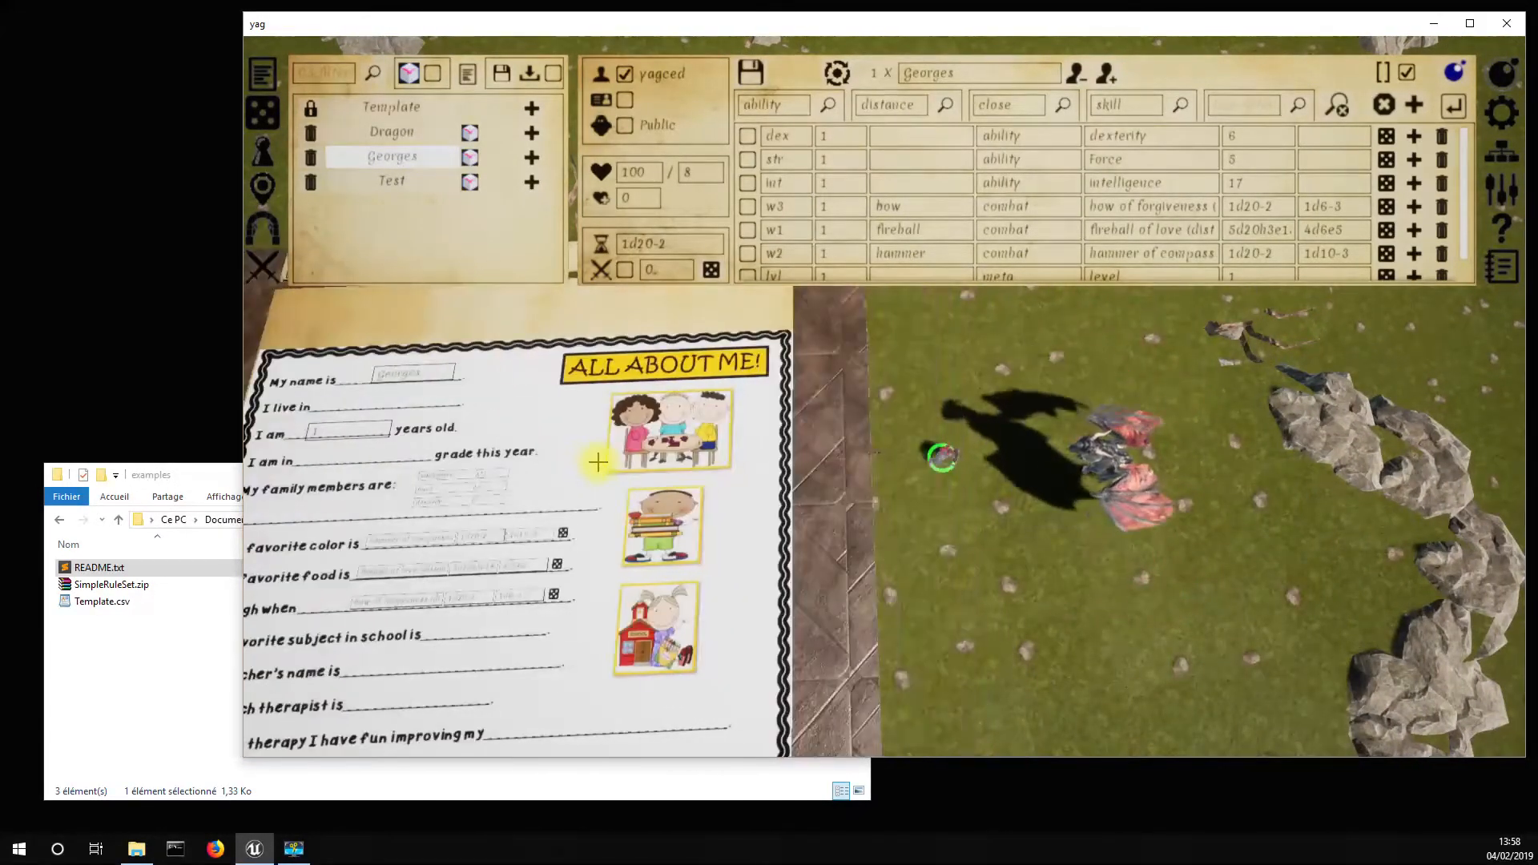
Display the Dragon character on the worksheet page and roll its Firebreath line from the "My favorite food is" row
{"action": "left_click", "coordinate": [398, 136]}
{"action": "left_click_drag", "start_coordinate": [757, 503], "coordinate": [611, 476]}
{"action": "key", "text": "e"}
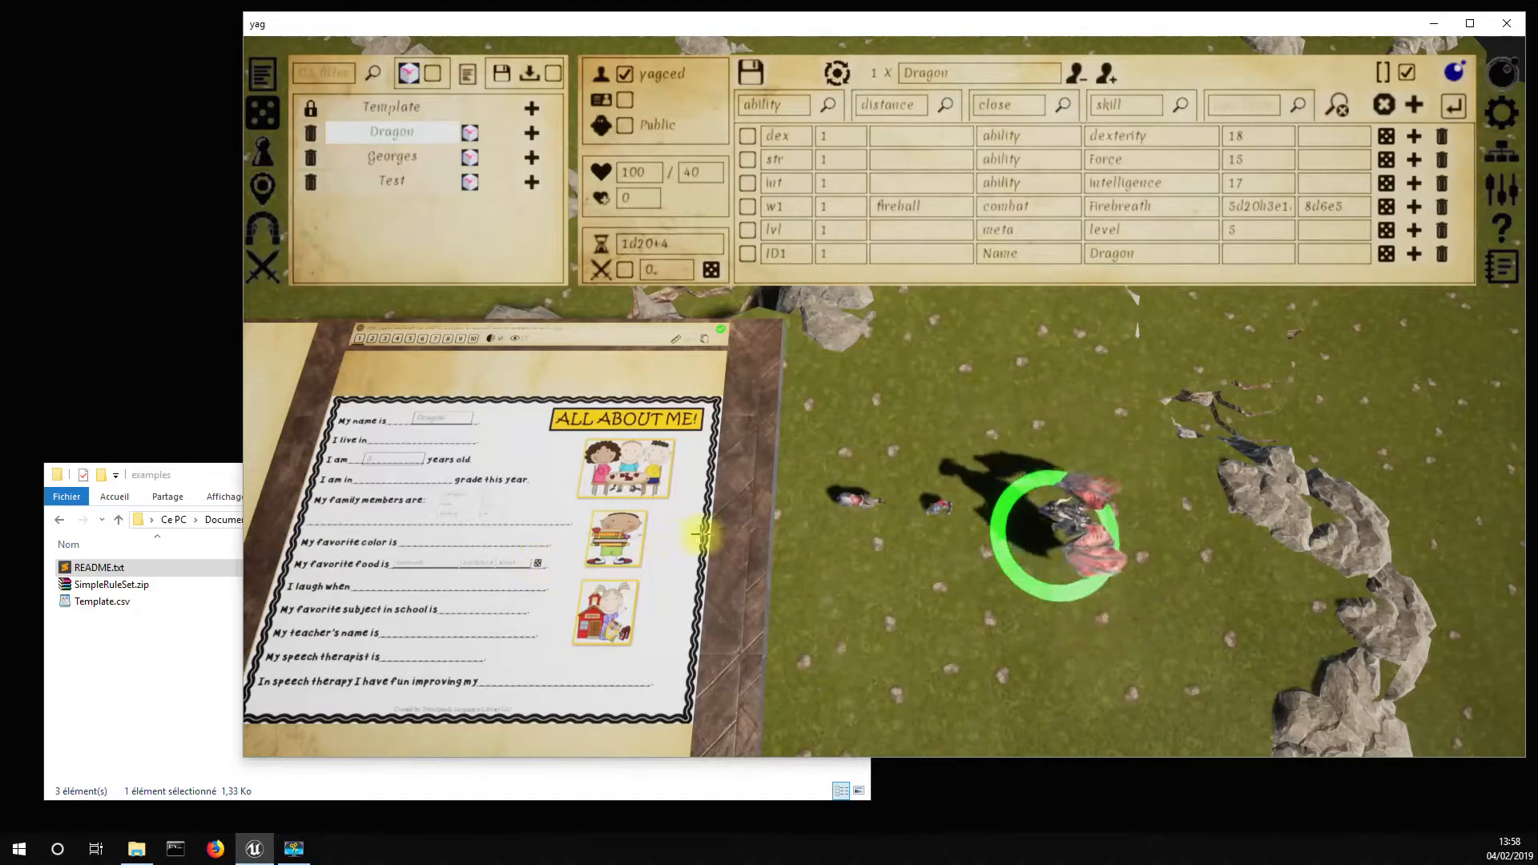
{"action": "key", "text": "q"}
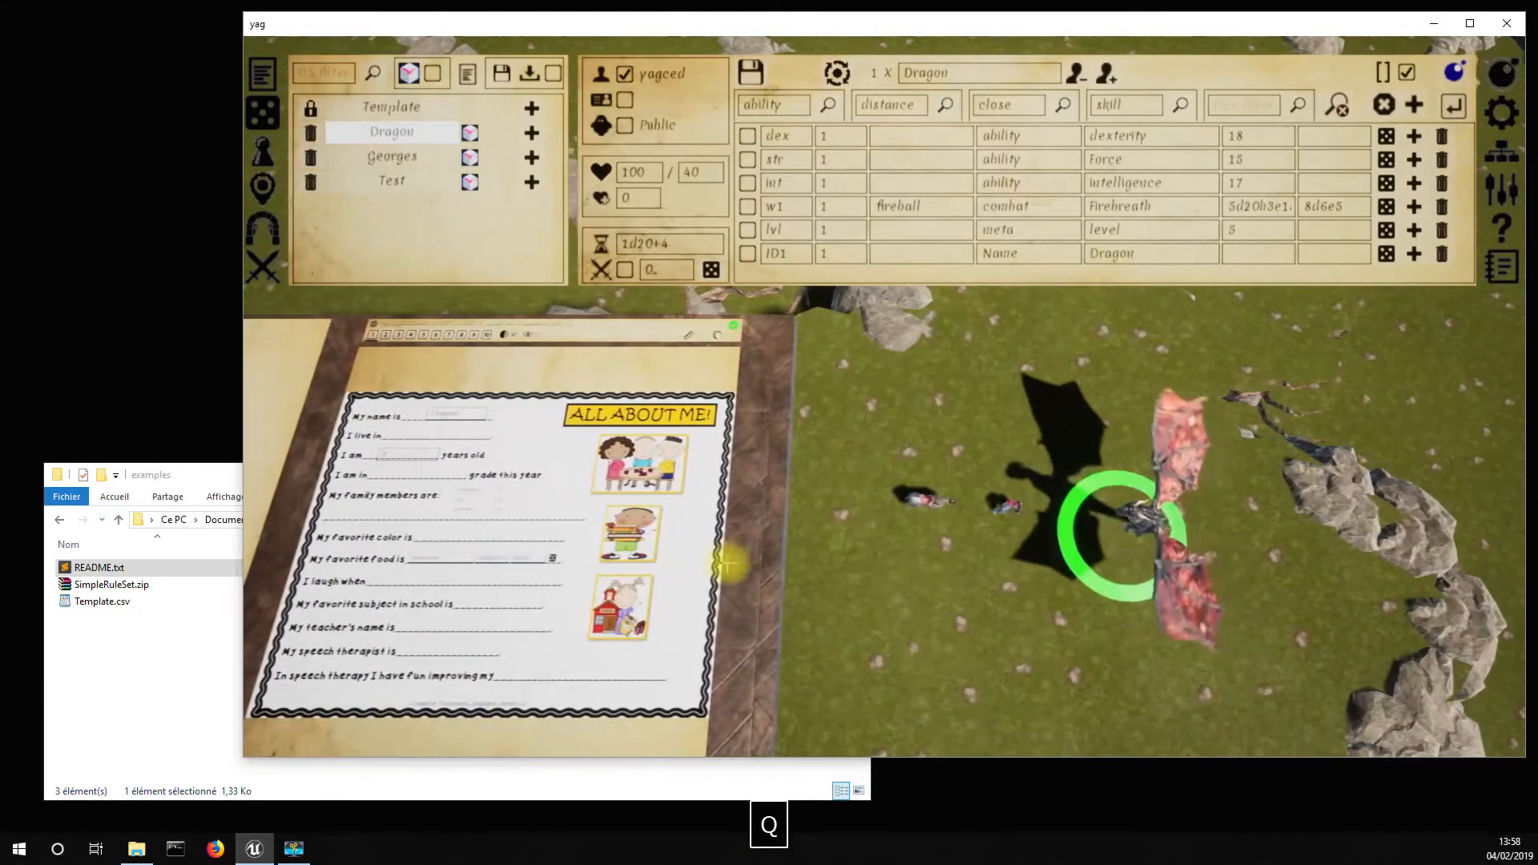
{"action": "left_click_drag", "start_coordinate": [709, 568], "coordinate": [503, 548]}
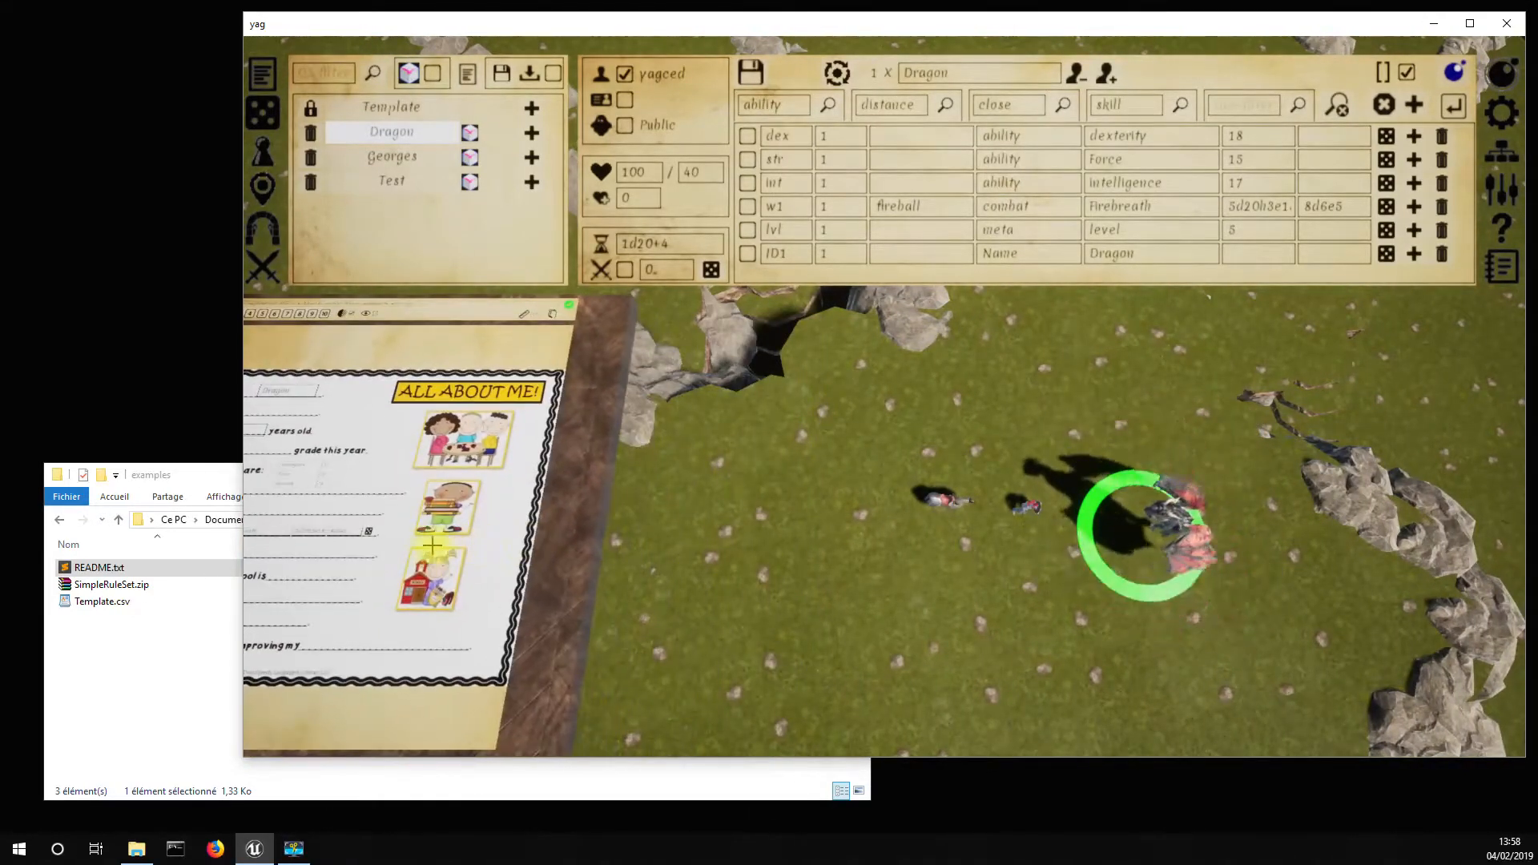
{"action": "left_click", "coordinate": [370, 535]}
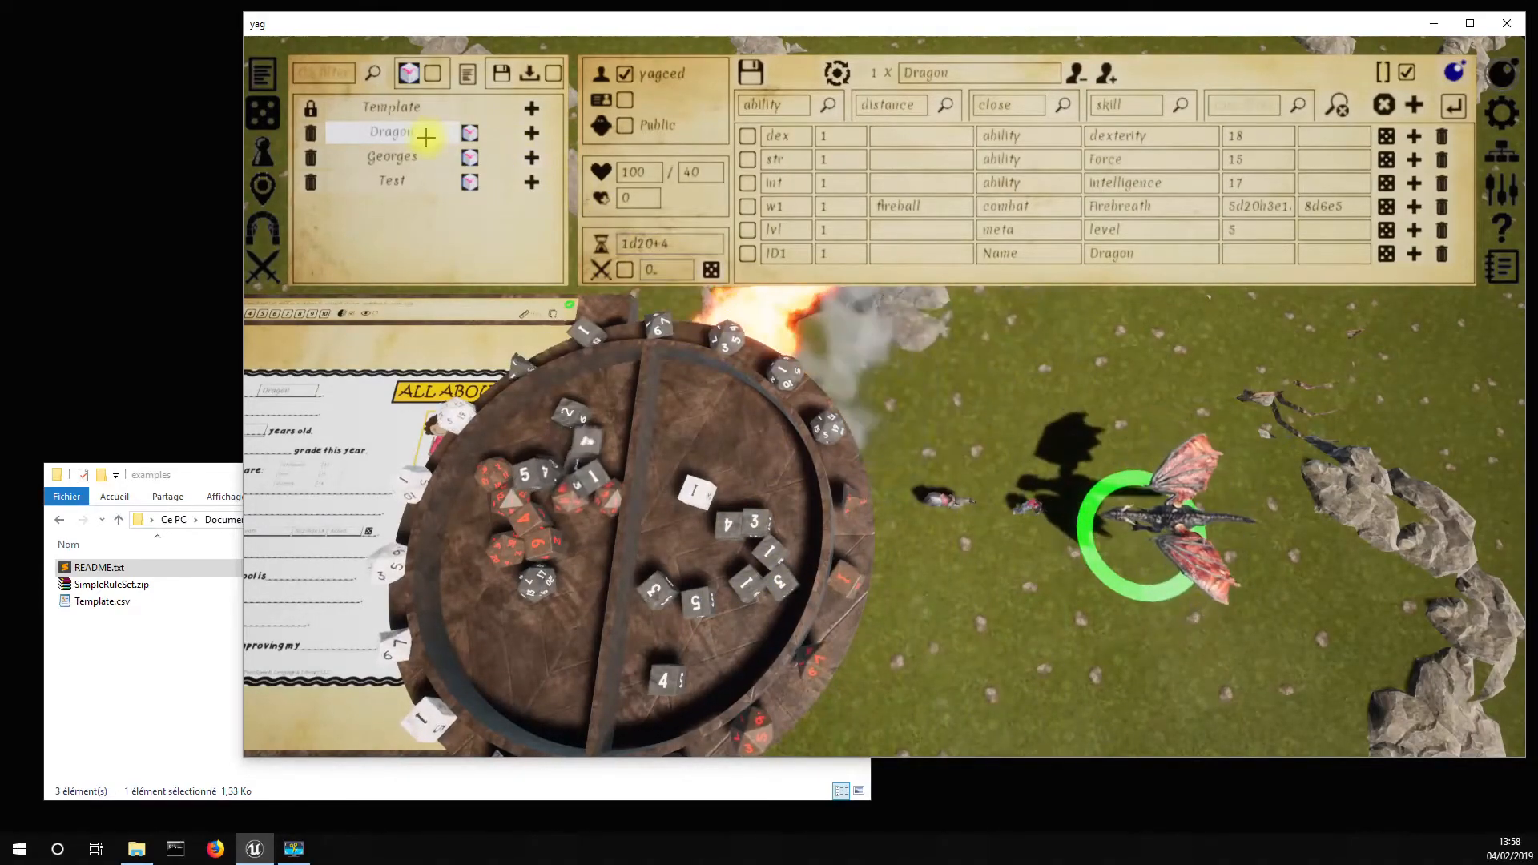
Display the Georges character on the worksheet page again, put the dice tray away and examine the character's placed lines
{"action": "left_click", "coordinate": [388, 157]}
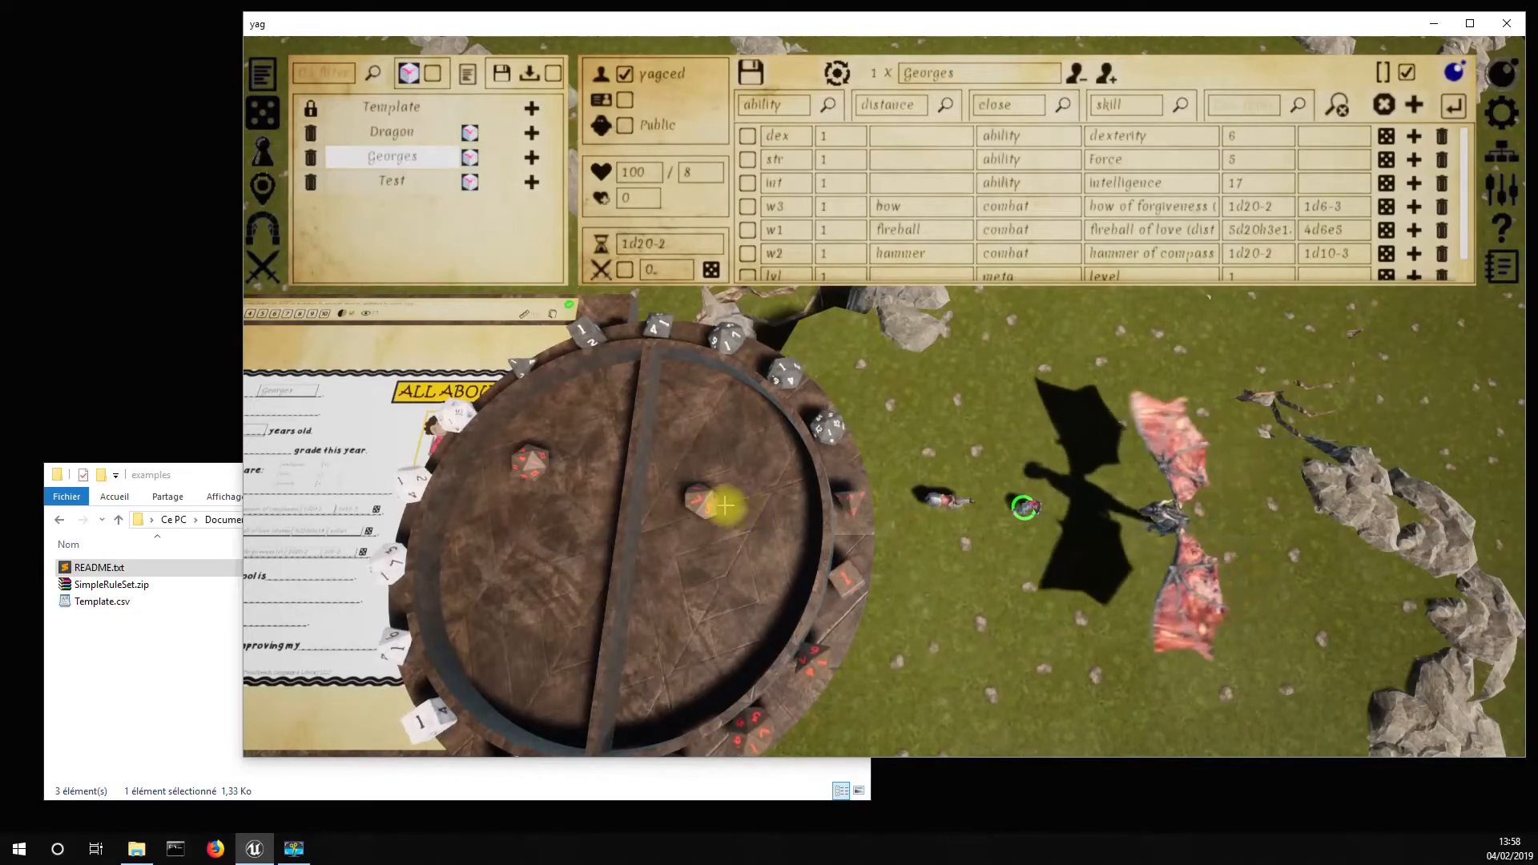
{"action": "key", "text": "Tab"}
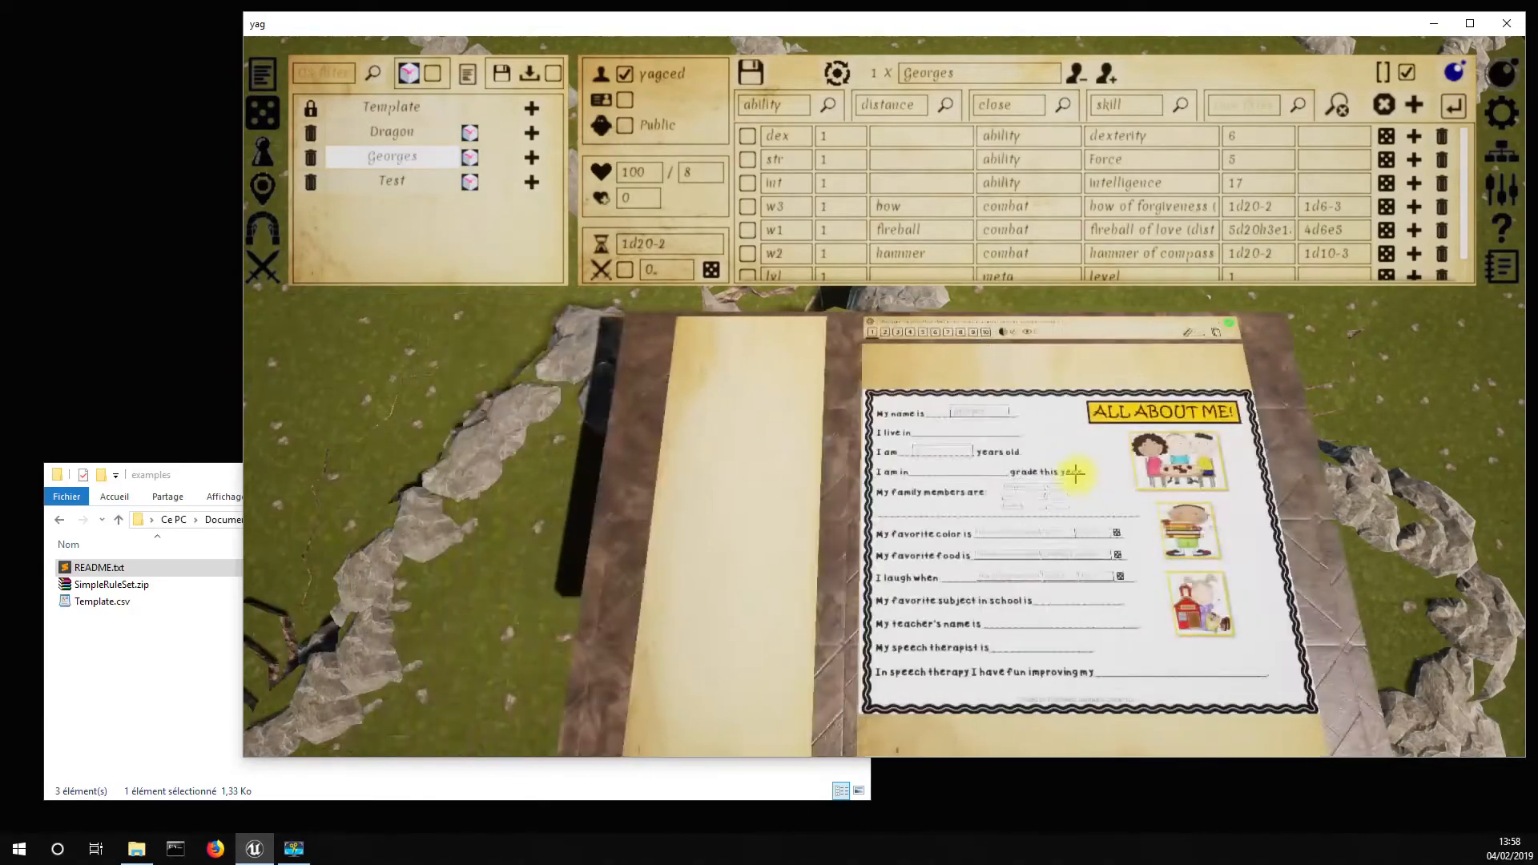
{"action": "key", "text": "a"}
{"action": "key", "text": "d"}
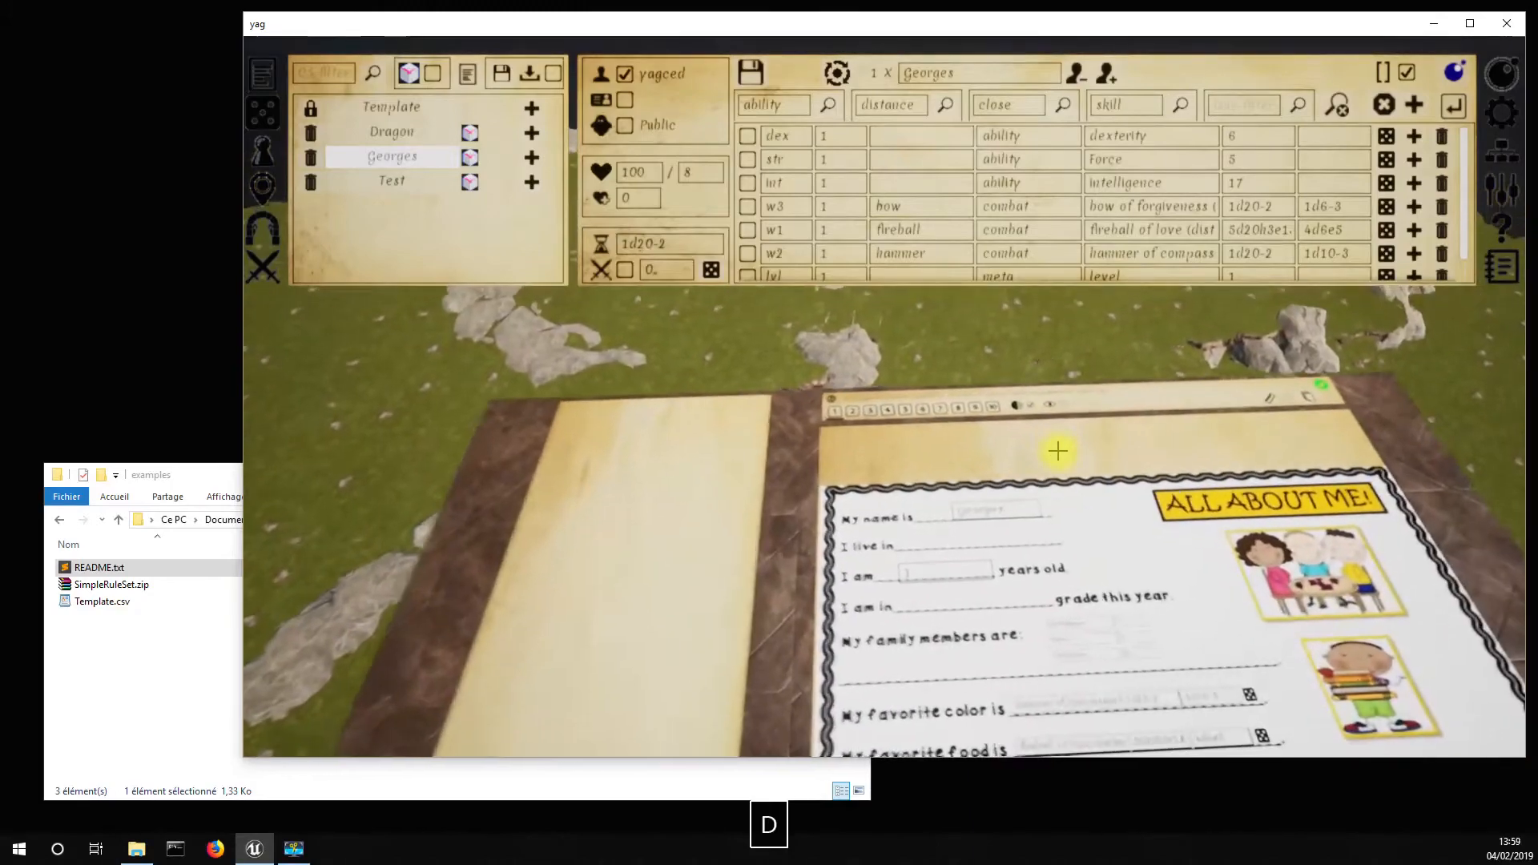
{"action": "key", "text": "a"}
{"action": "key", "text": "s"}
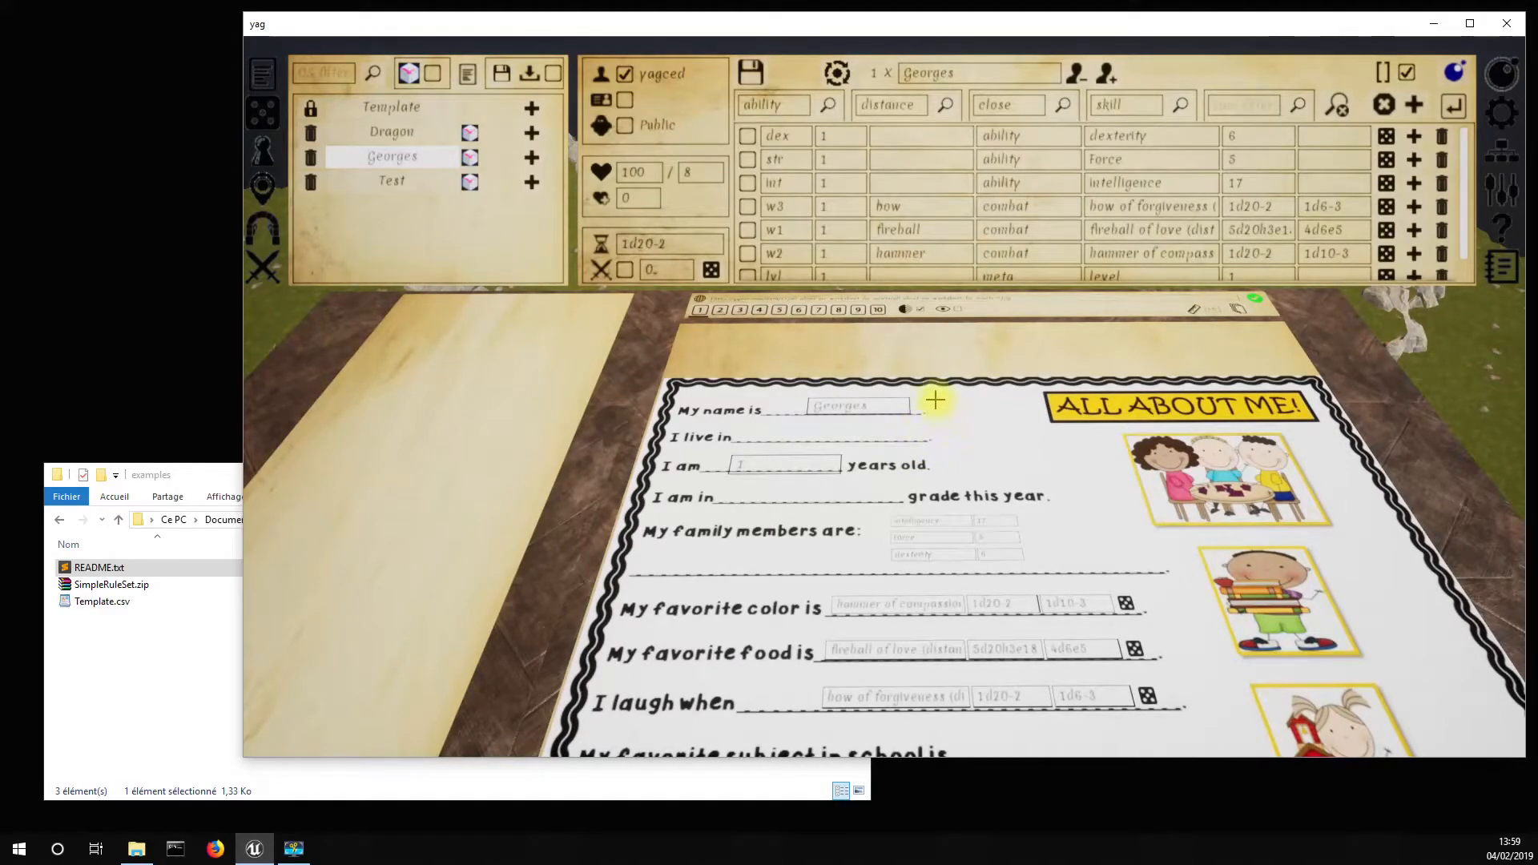
{"action": "mouse_move", "coordinate": [794, 215]}
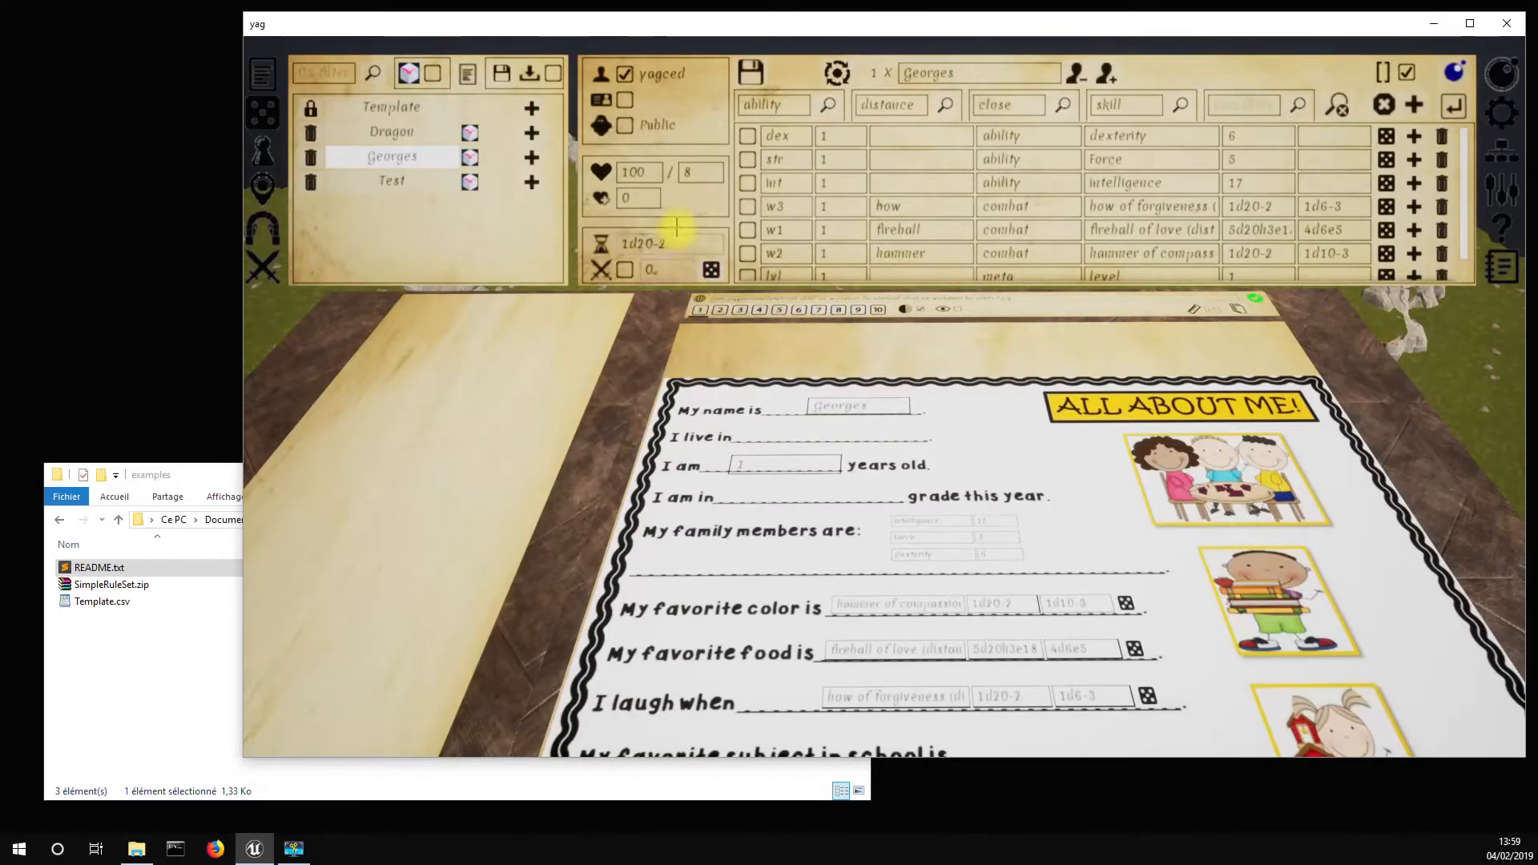
Switch to the examples folder in File Explorer and select SimpleRuleSet.zip
{"action": "left_click", "coordinate": [163, 633]}
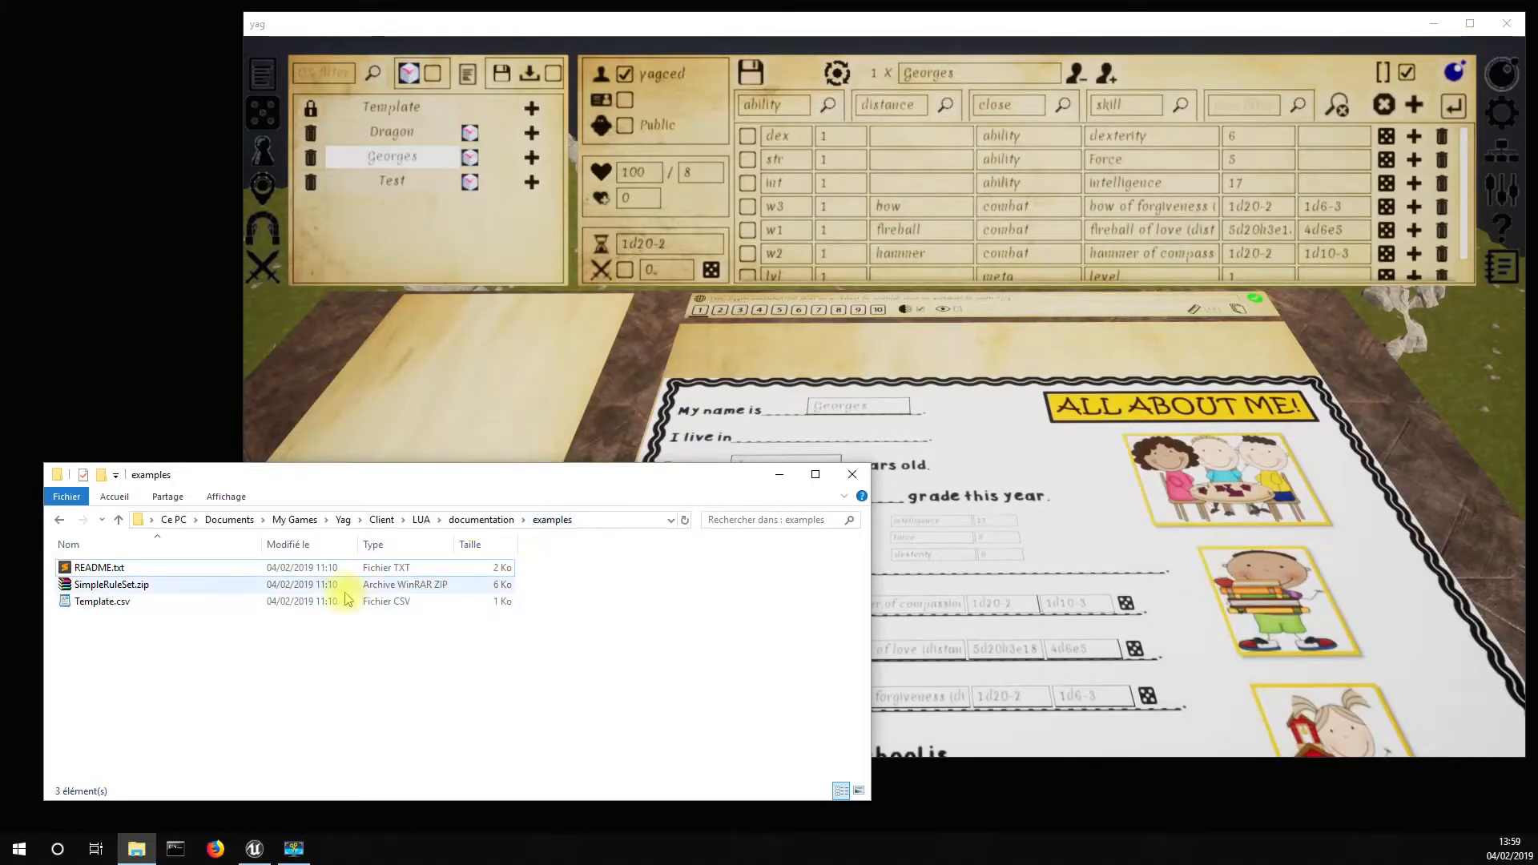
{"action": "left_click", "coordinate": [99, 591]}
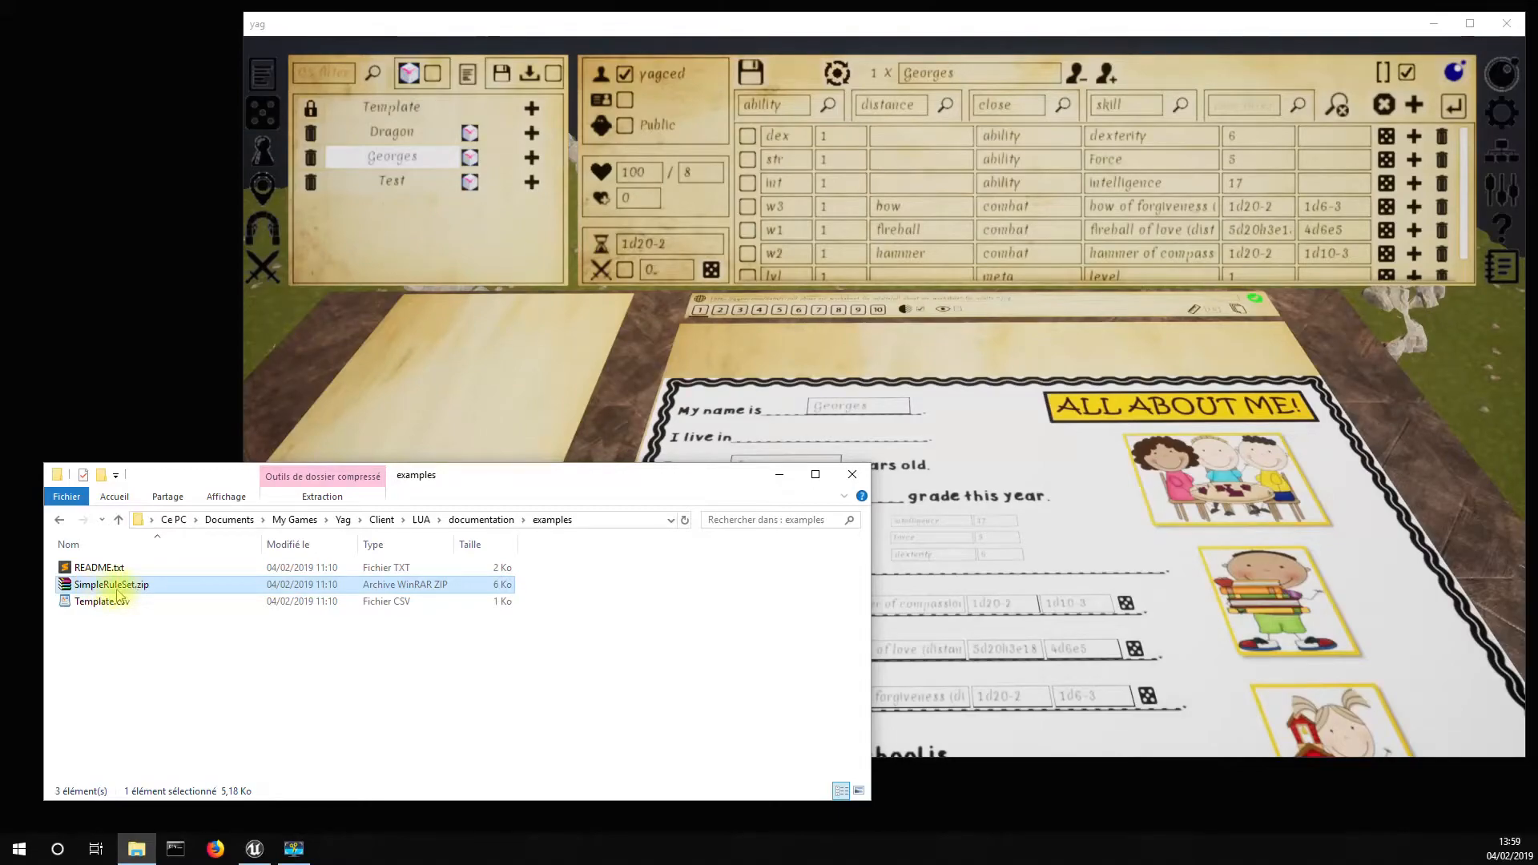
Select Template.csv in the examples folder, view the Template character in Yag, and select README.txt back in File Explorer
{"action": "left_click", "coordinate": [90, 602]}
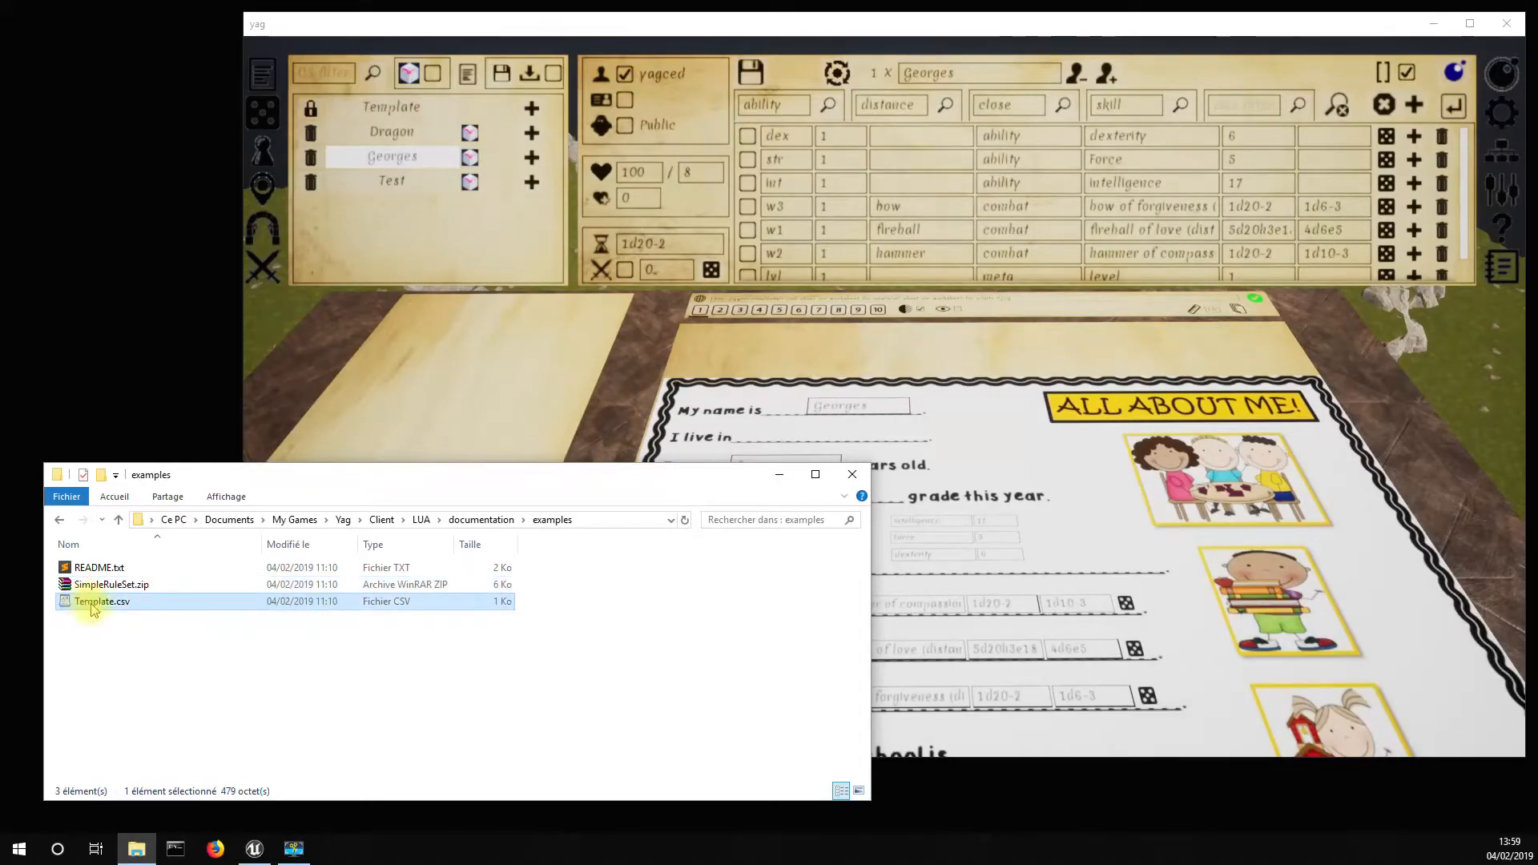
{"action": "left_click", "coordinate": [401, 107]}
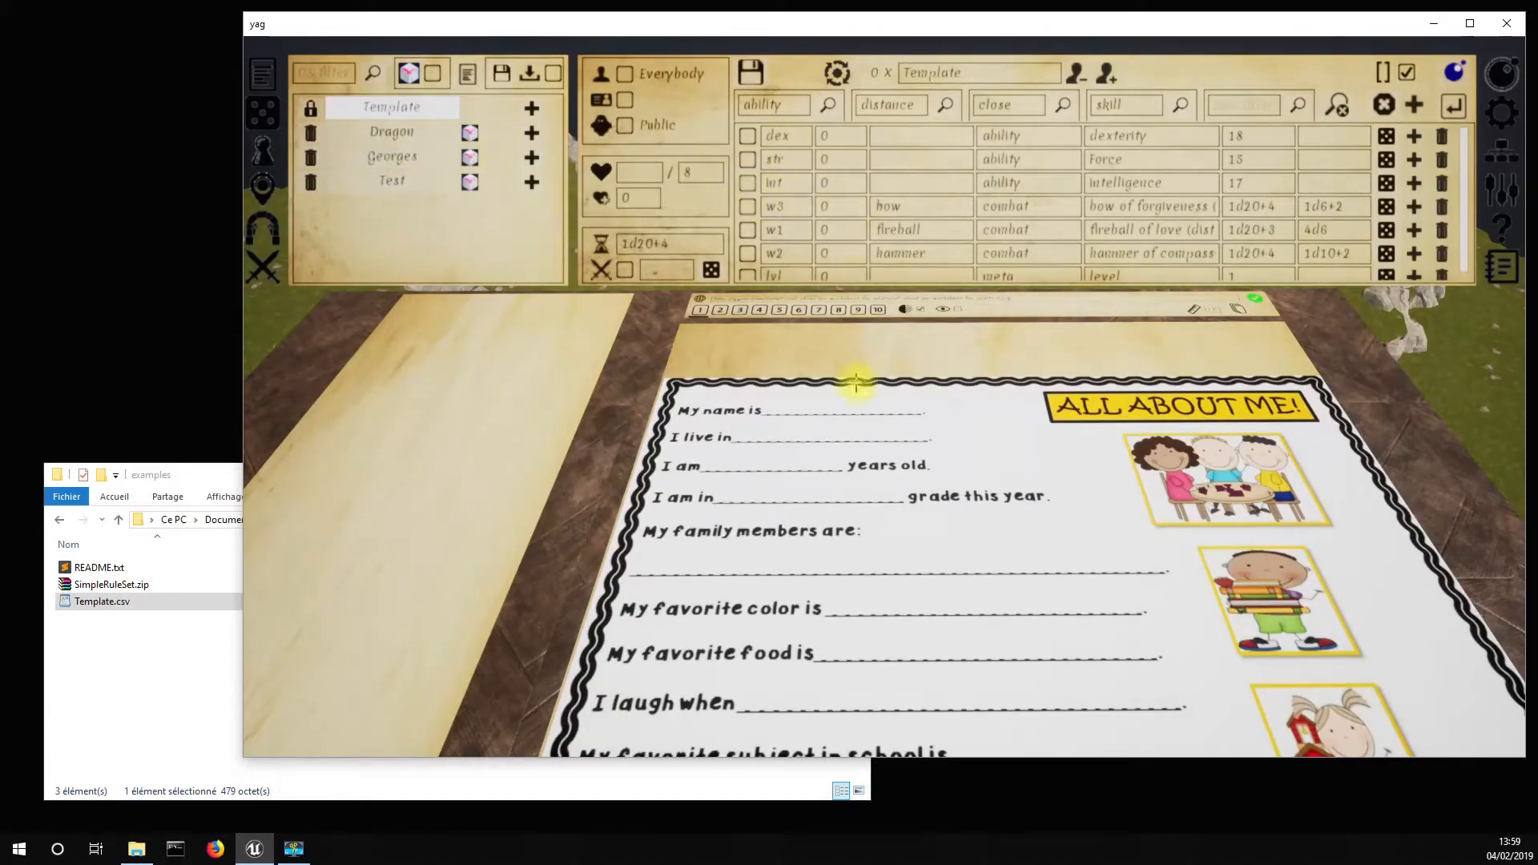
{"action": "left_click", "coordinate": [101, 569]}
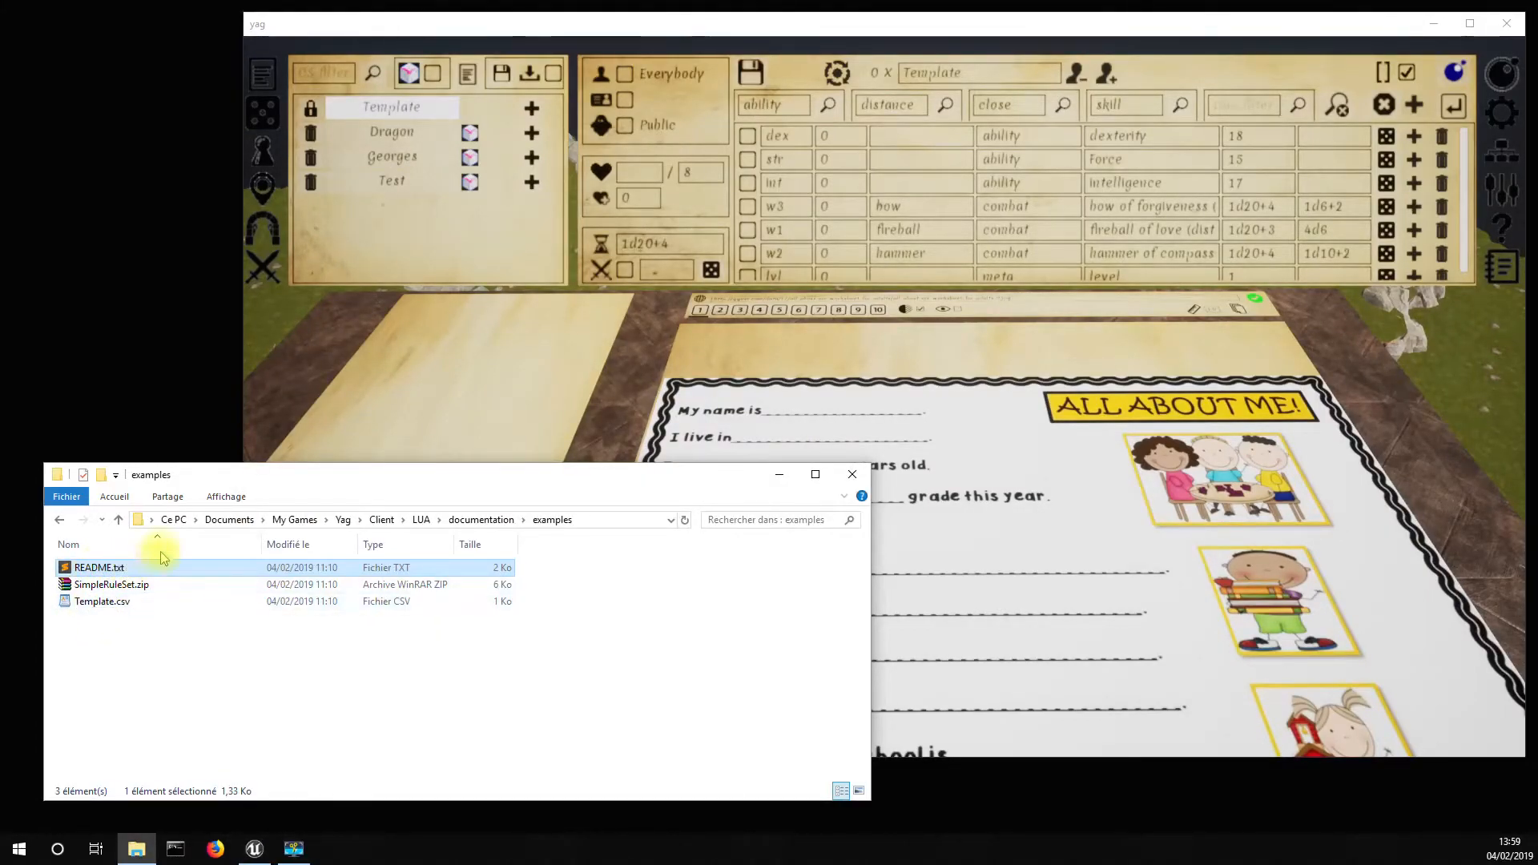
Switch to Yag, display the Georges character, set its level to 5 and run the LUA character sheet update
{"action": "left_click", "coordinate": [393, 157]}
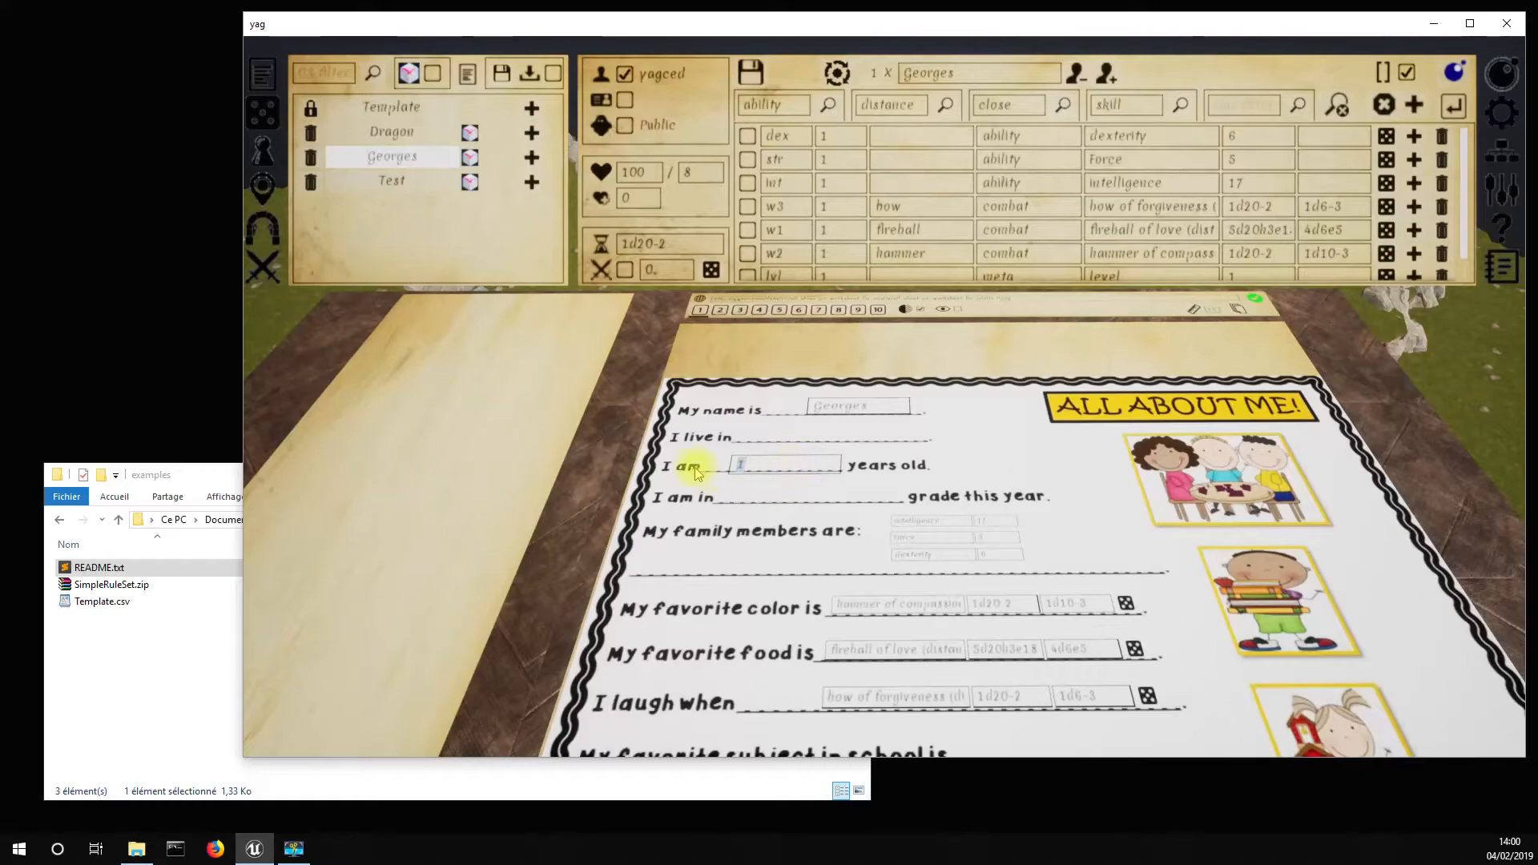
{"action": "scroll", "coordinate": [1234, 275], "scroll_direction": "down", "scroll_amount": 1}
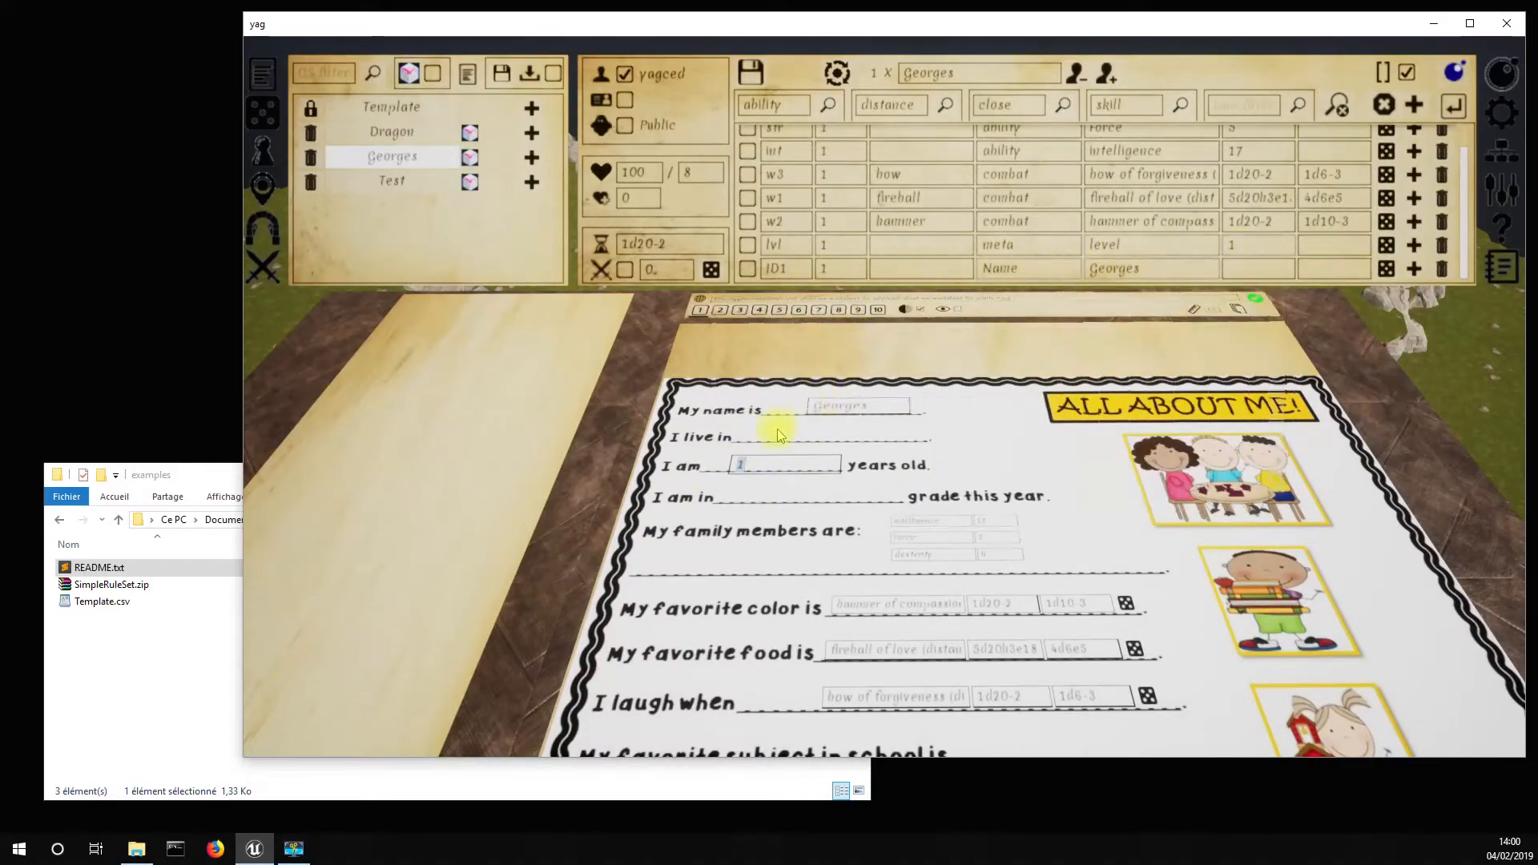
{"action": "type", "text": "5"}
{"action": "key", "text": "Return"}
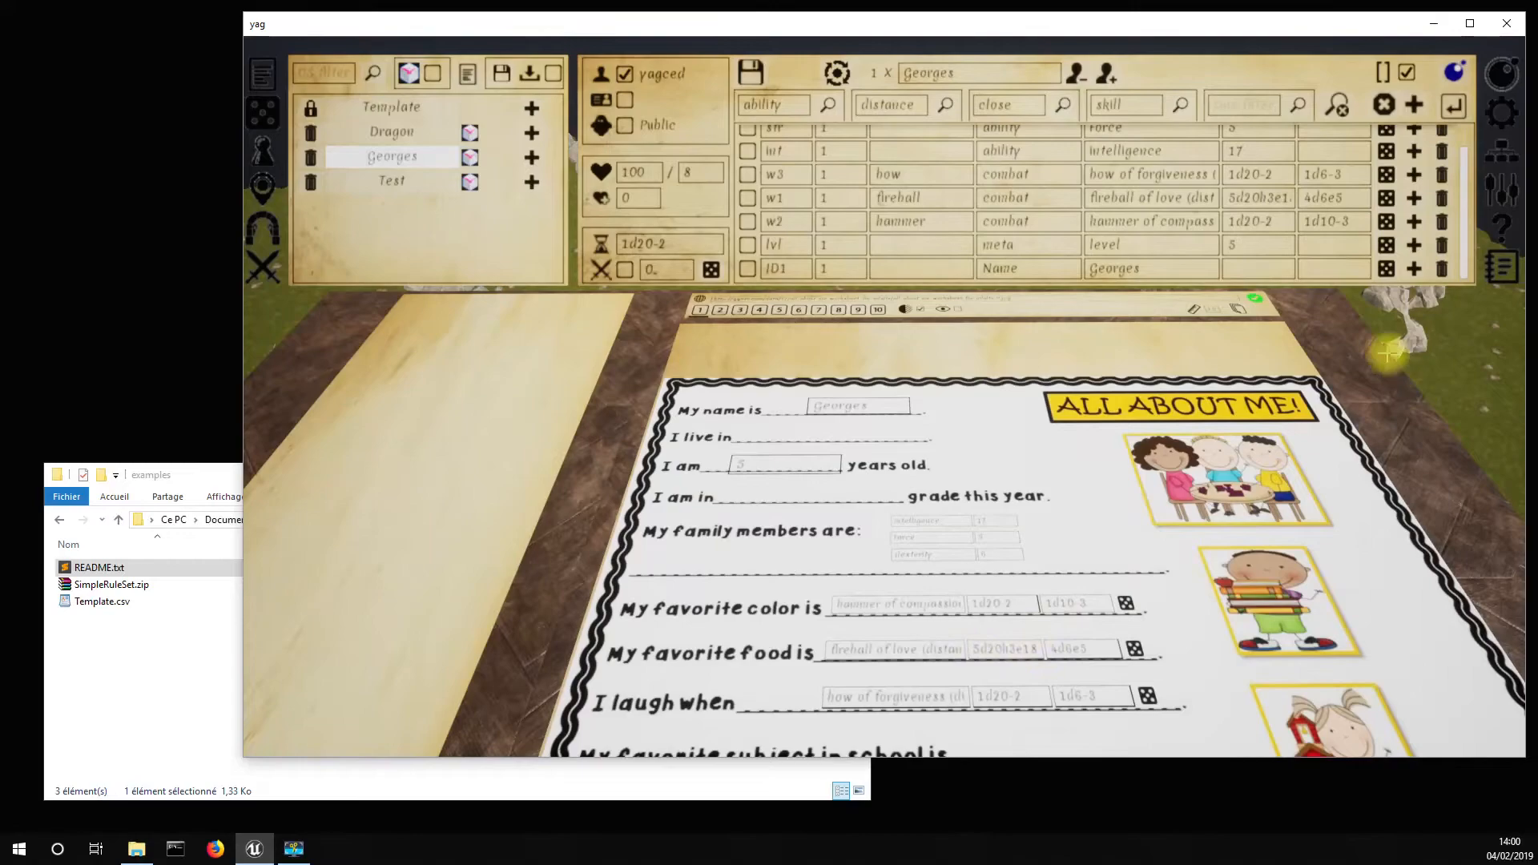
{"action": "left_click", "coordinate": [1456, 74]}
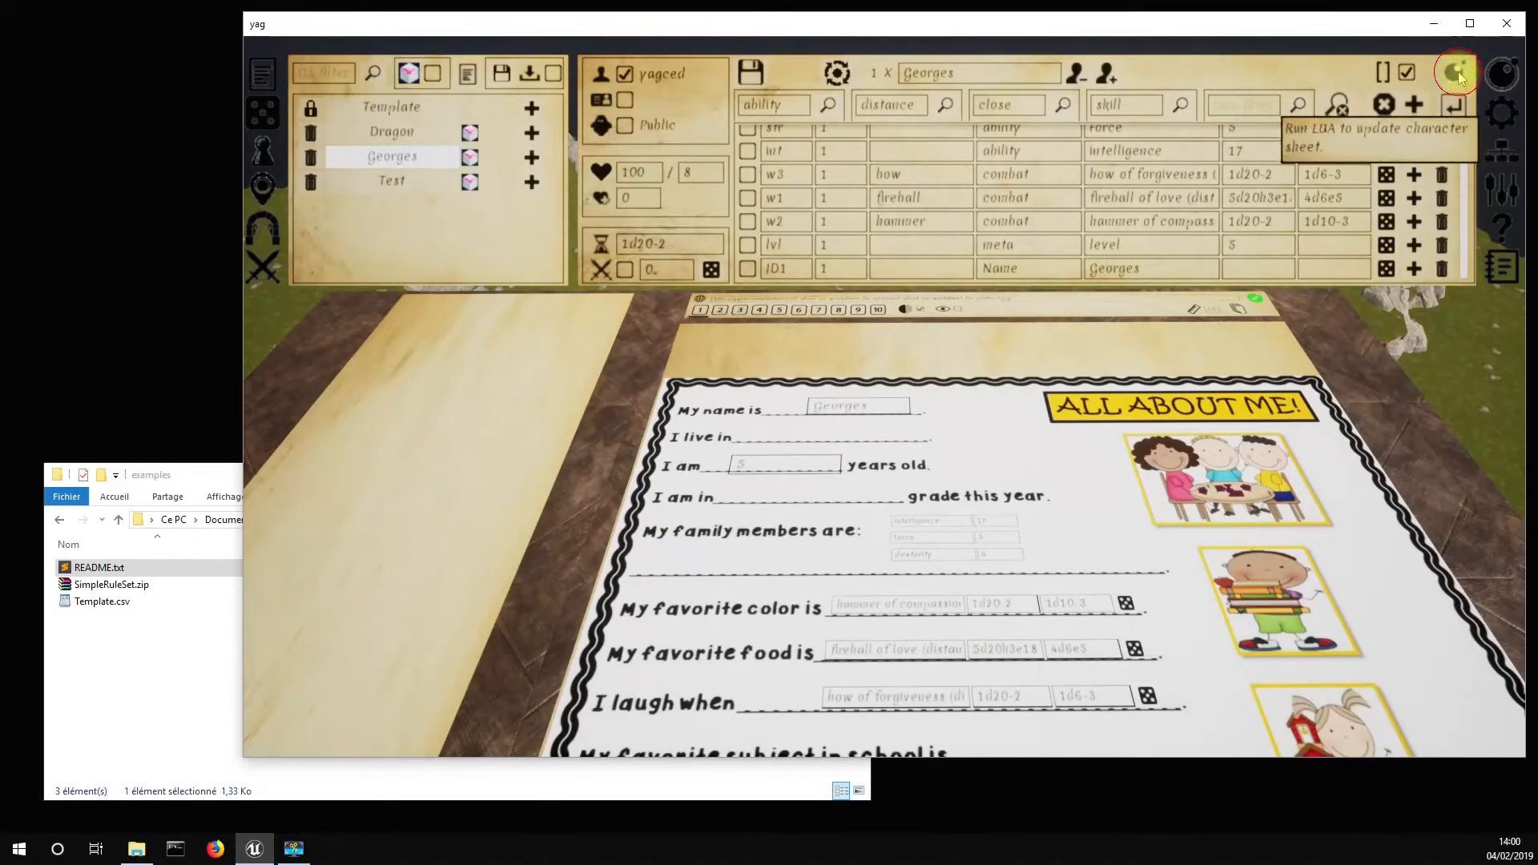
Set Georges's level to 15 in the "years old" line of the worksheet and update the character sheet with LUA
{"action": "left_click", "coordinate": [765, 459]}
{"action": "type", "text": "1"}
{"action": "key", "text": "Return"}
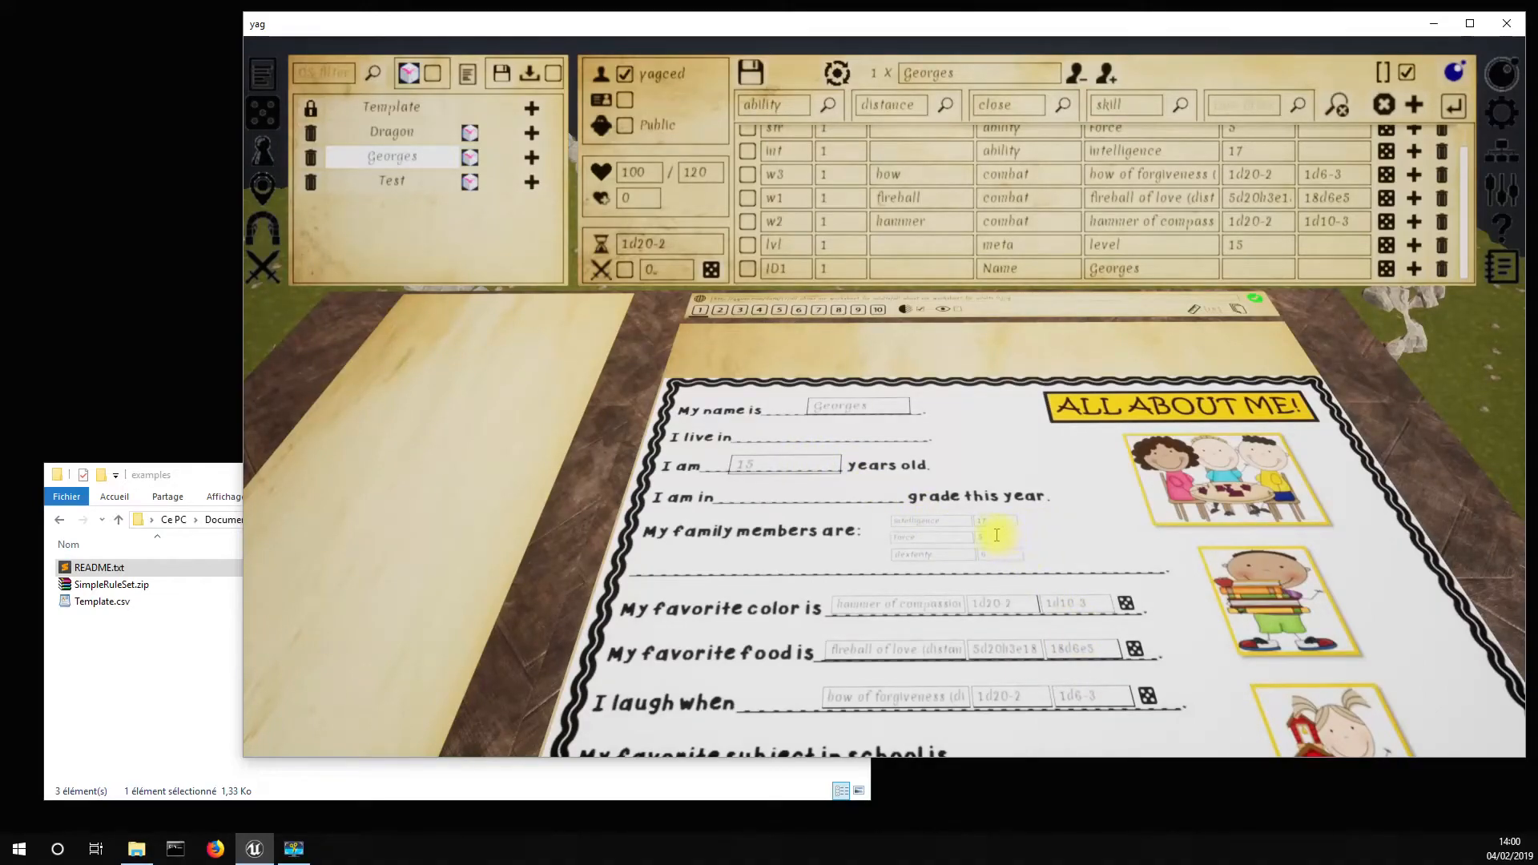
Set Georges's force to 15 in the worksheet's family members area and run the LUA character sheet update
{"action": "type", "text": "5"}
{"action": "key", "text": "Return"}
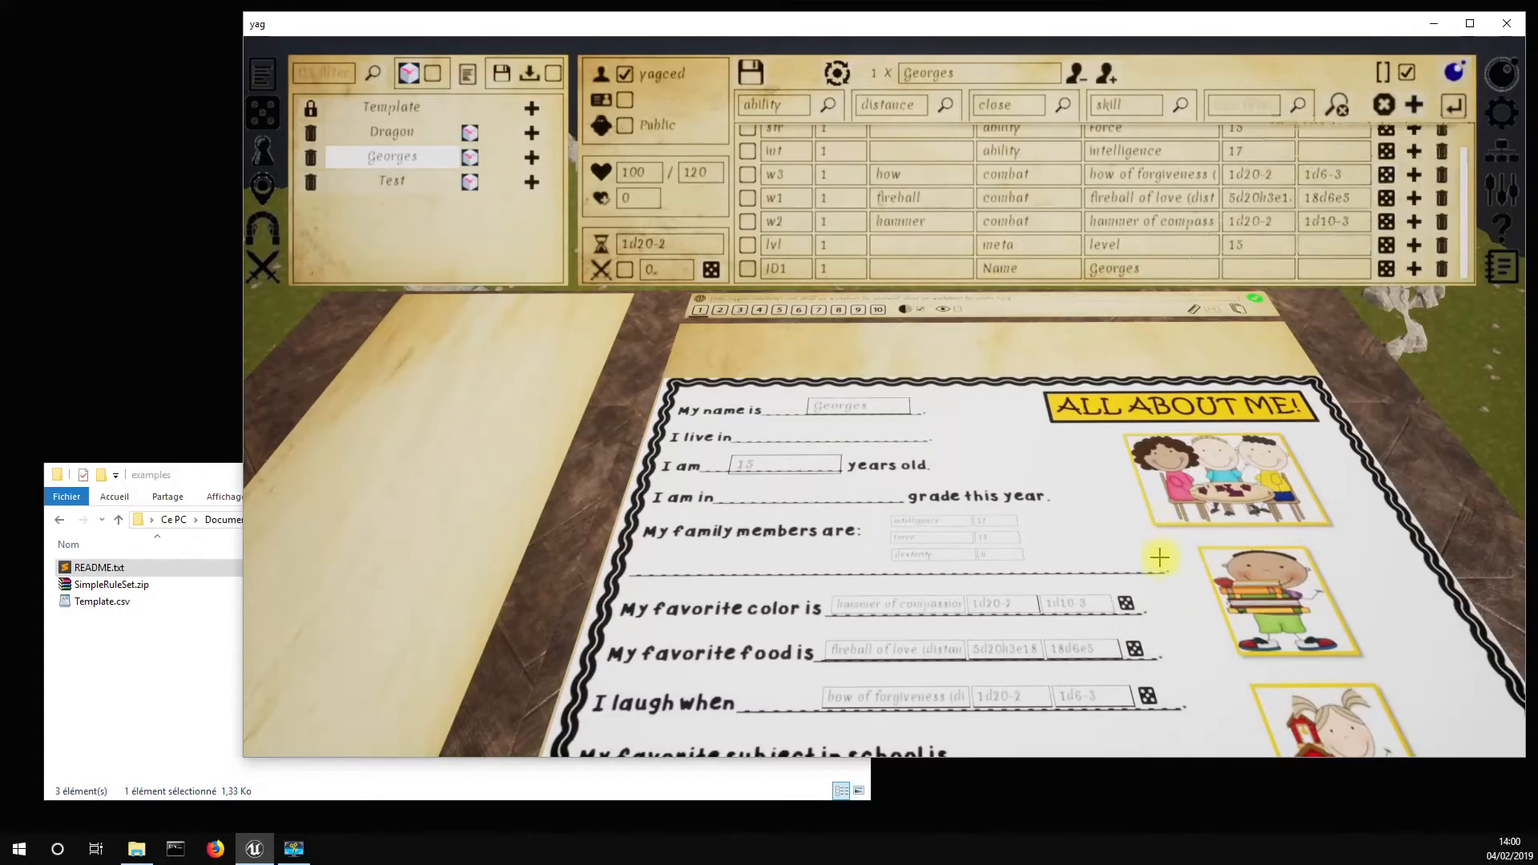
{"action": "left_click", "coordinate": [1449, 74]}
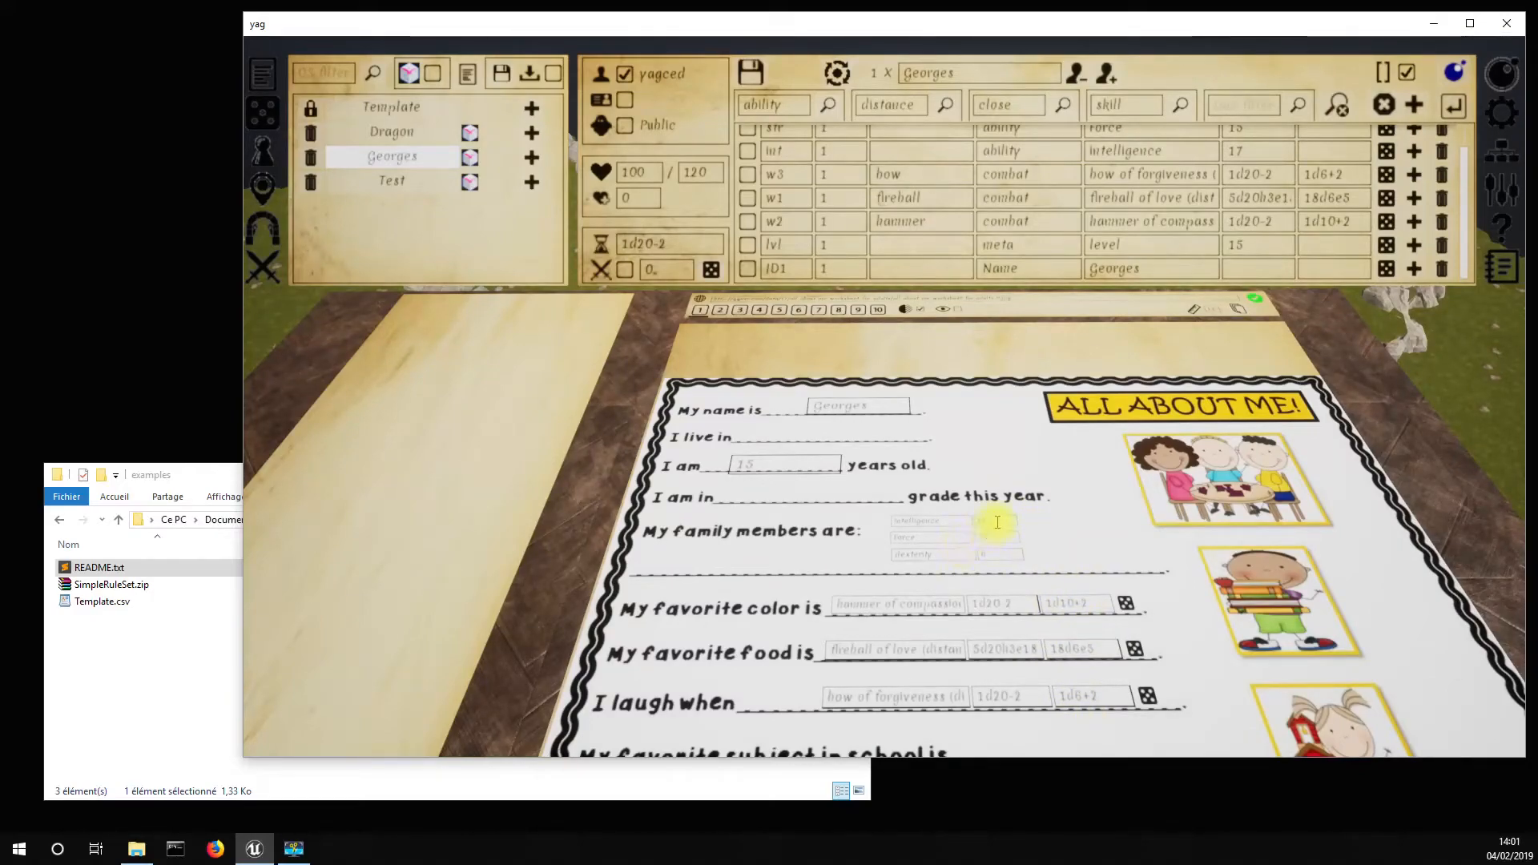
Set Georges's dexterity to 18 on the worksheet and run the LUA character sheet update
{"action": "type", "text": "8"}
{"action": "key", "text": "BackSpace"}
{"action": "key", "text": "Return"}
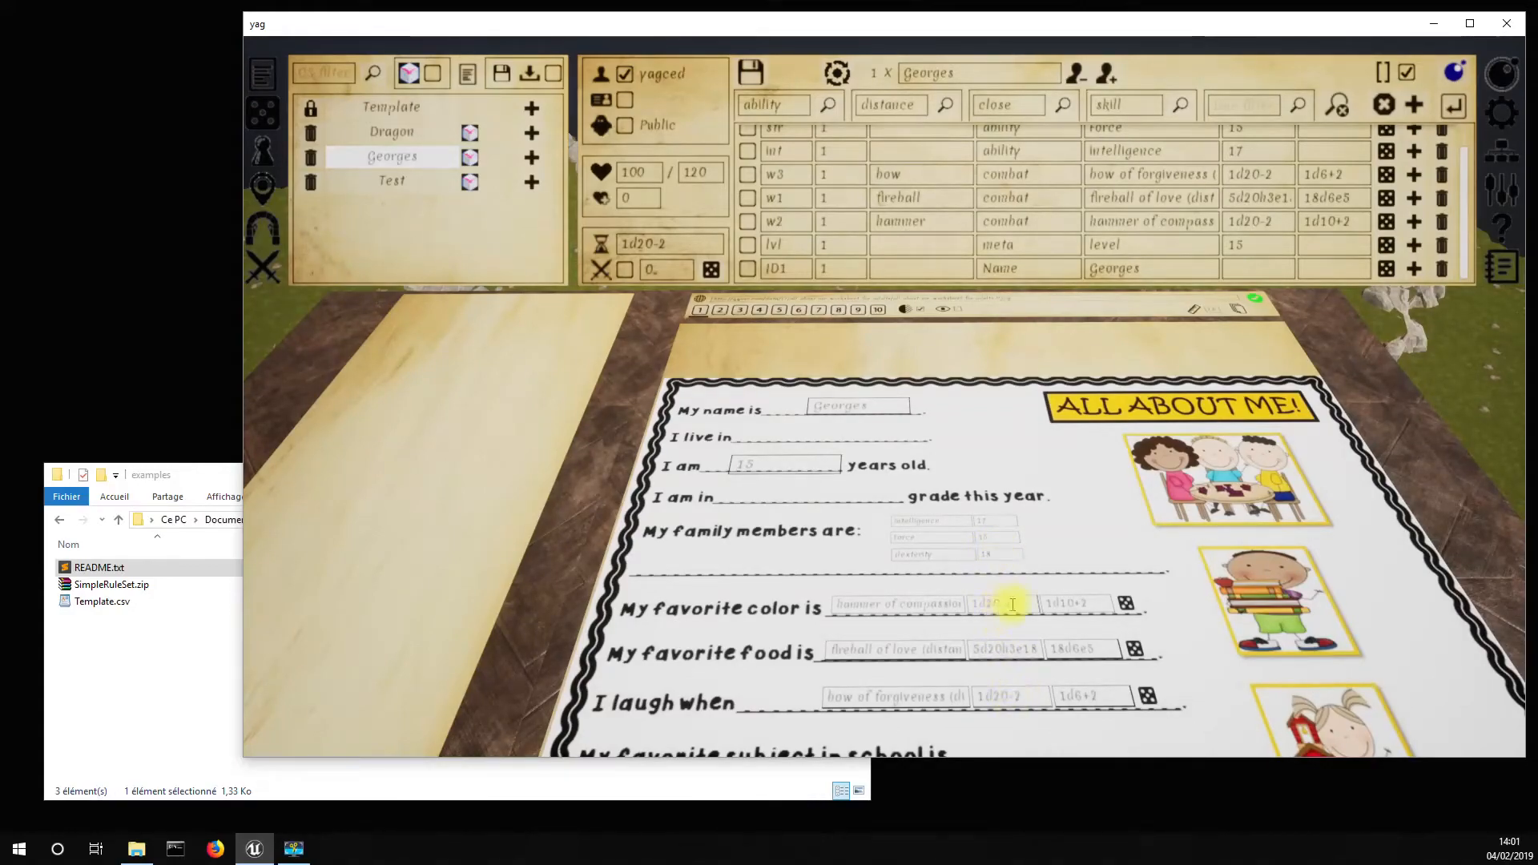
{"action": "left_click", "coordinate": [1451, 71]}
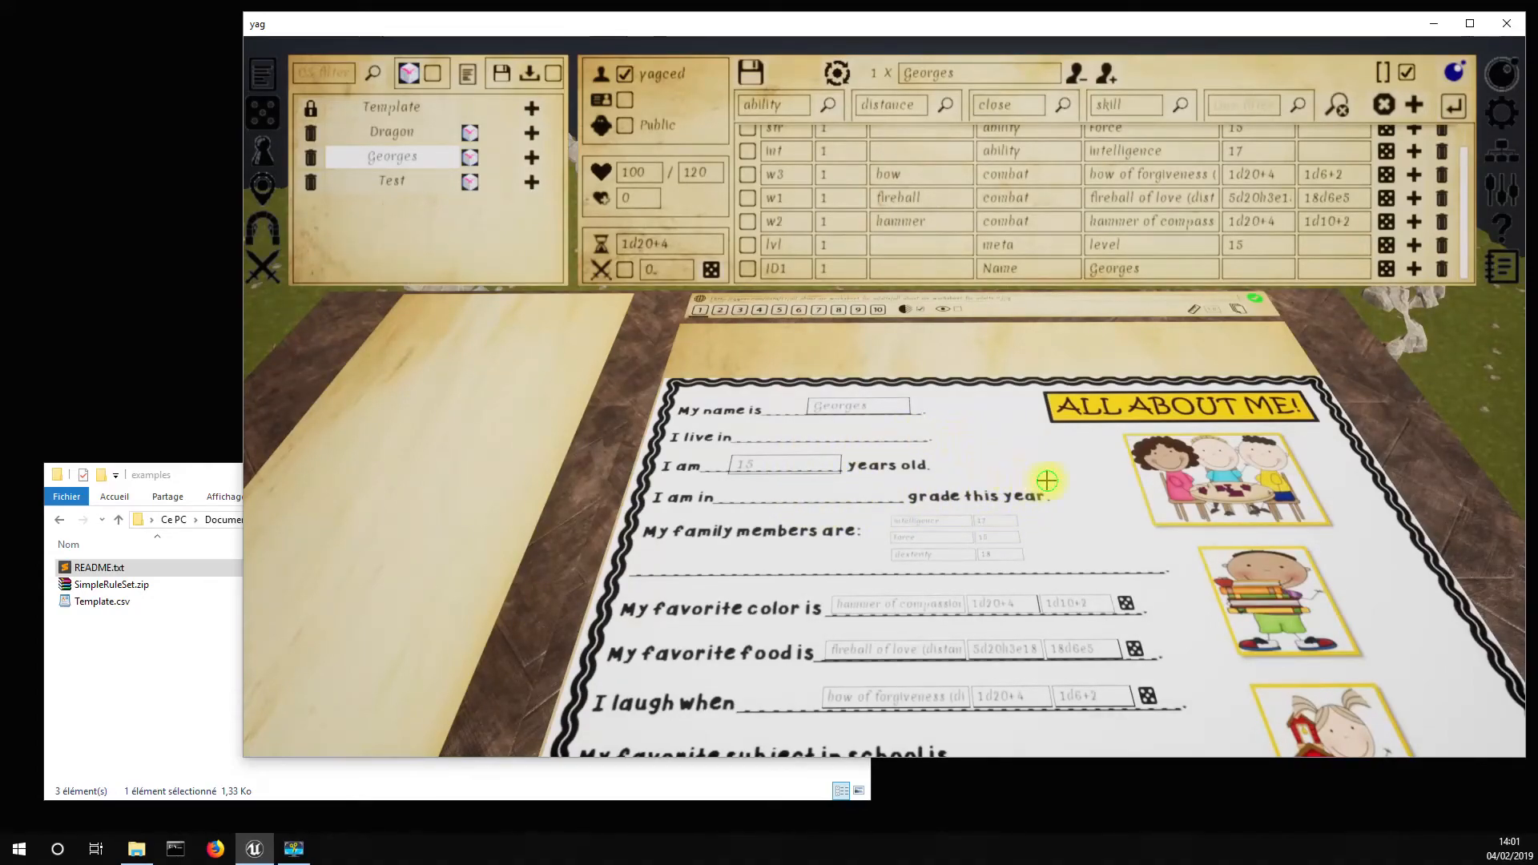
{"action": "key", "text": "e"}
{"action": "key", "text": "a"}
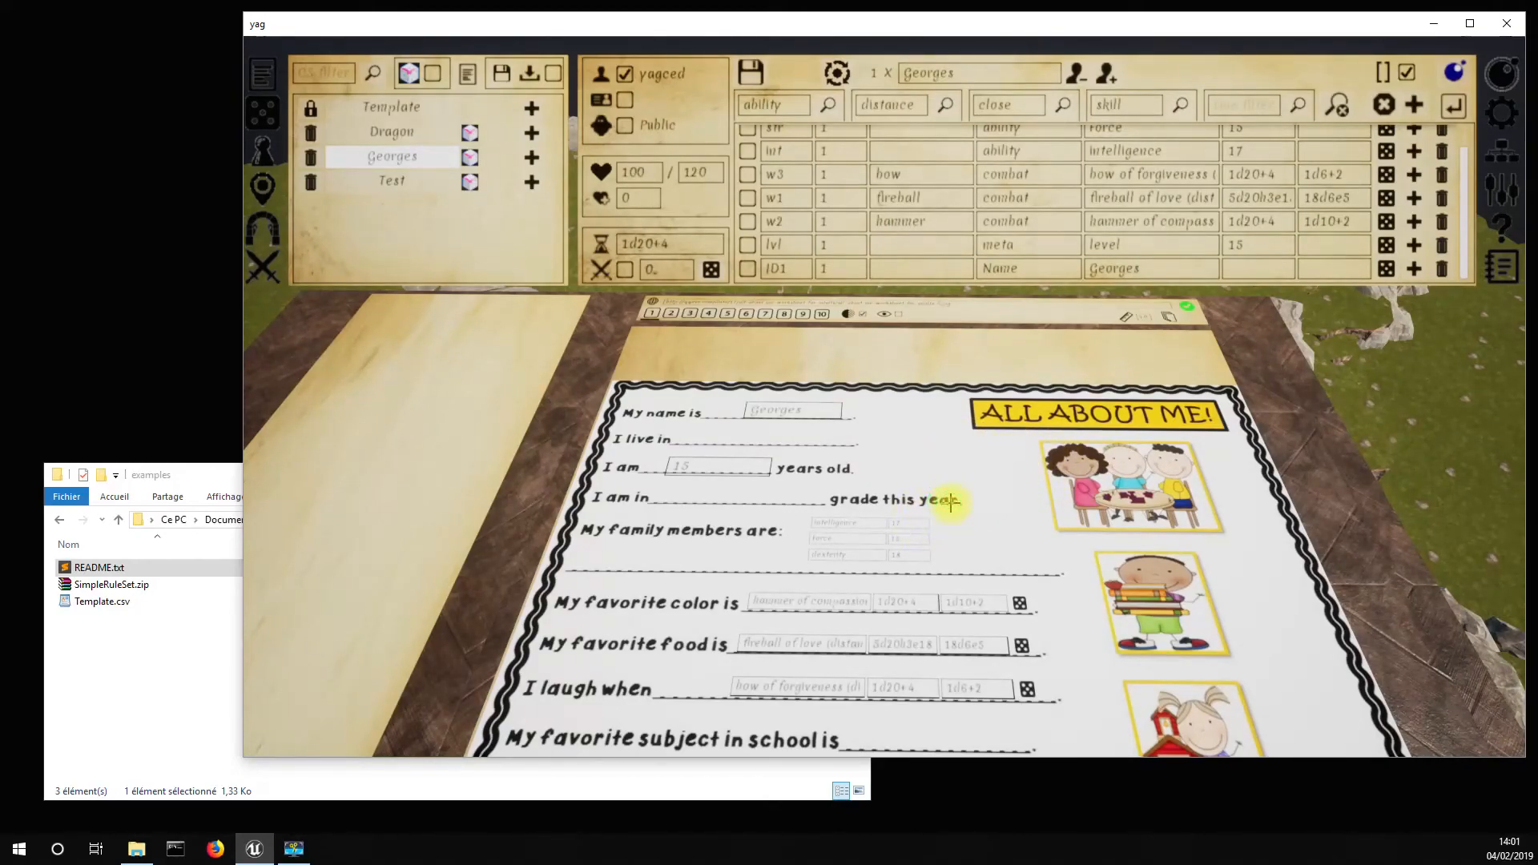
{"action": "key", "text": "a"}
{"action": "key", "text": "z"}
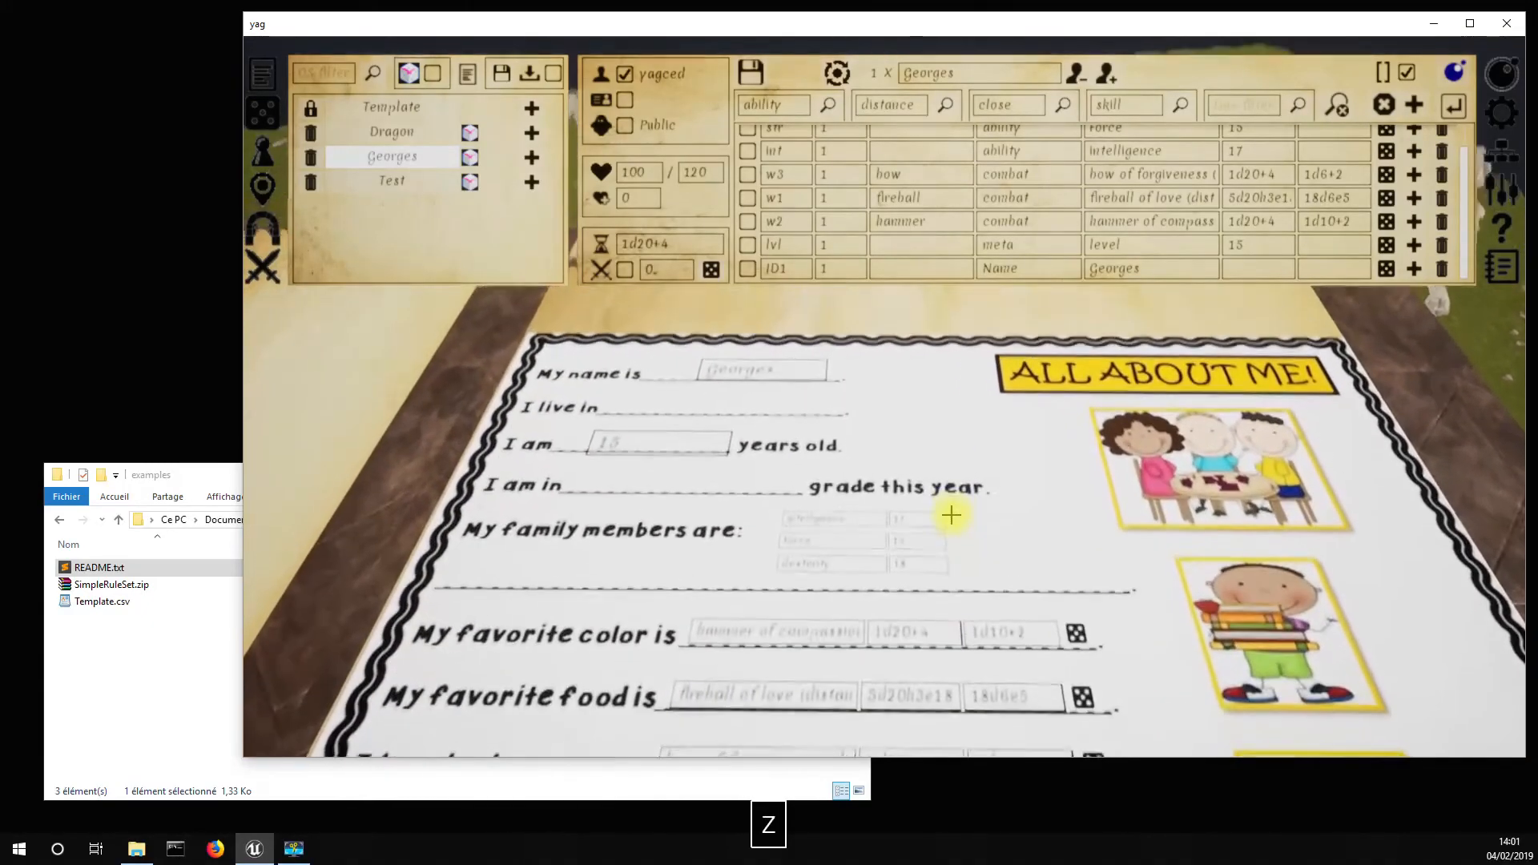
{"action": "key", "text": "e"}
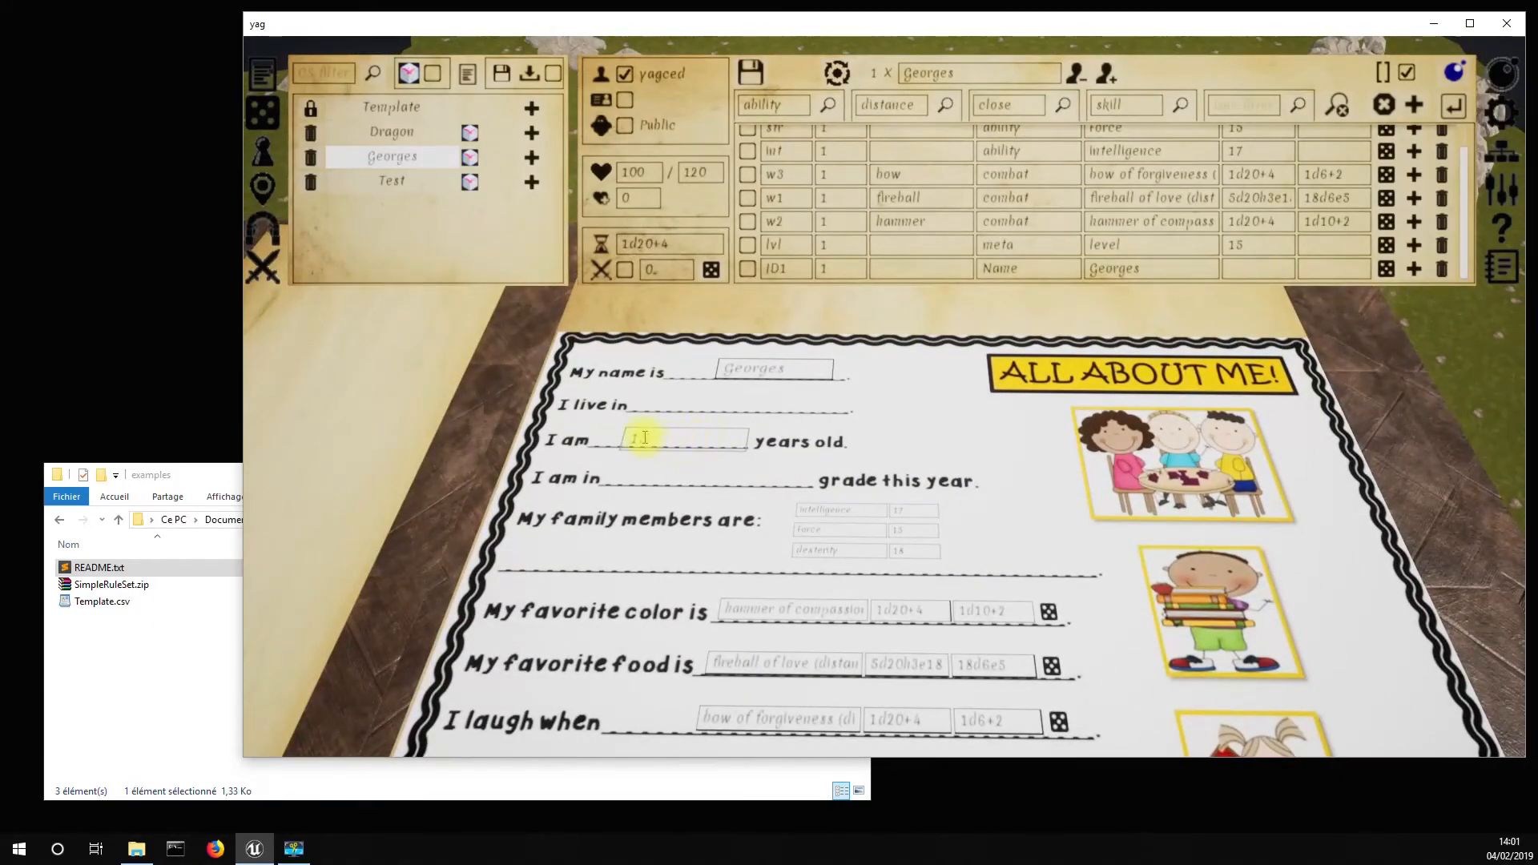